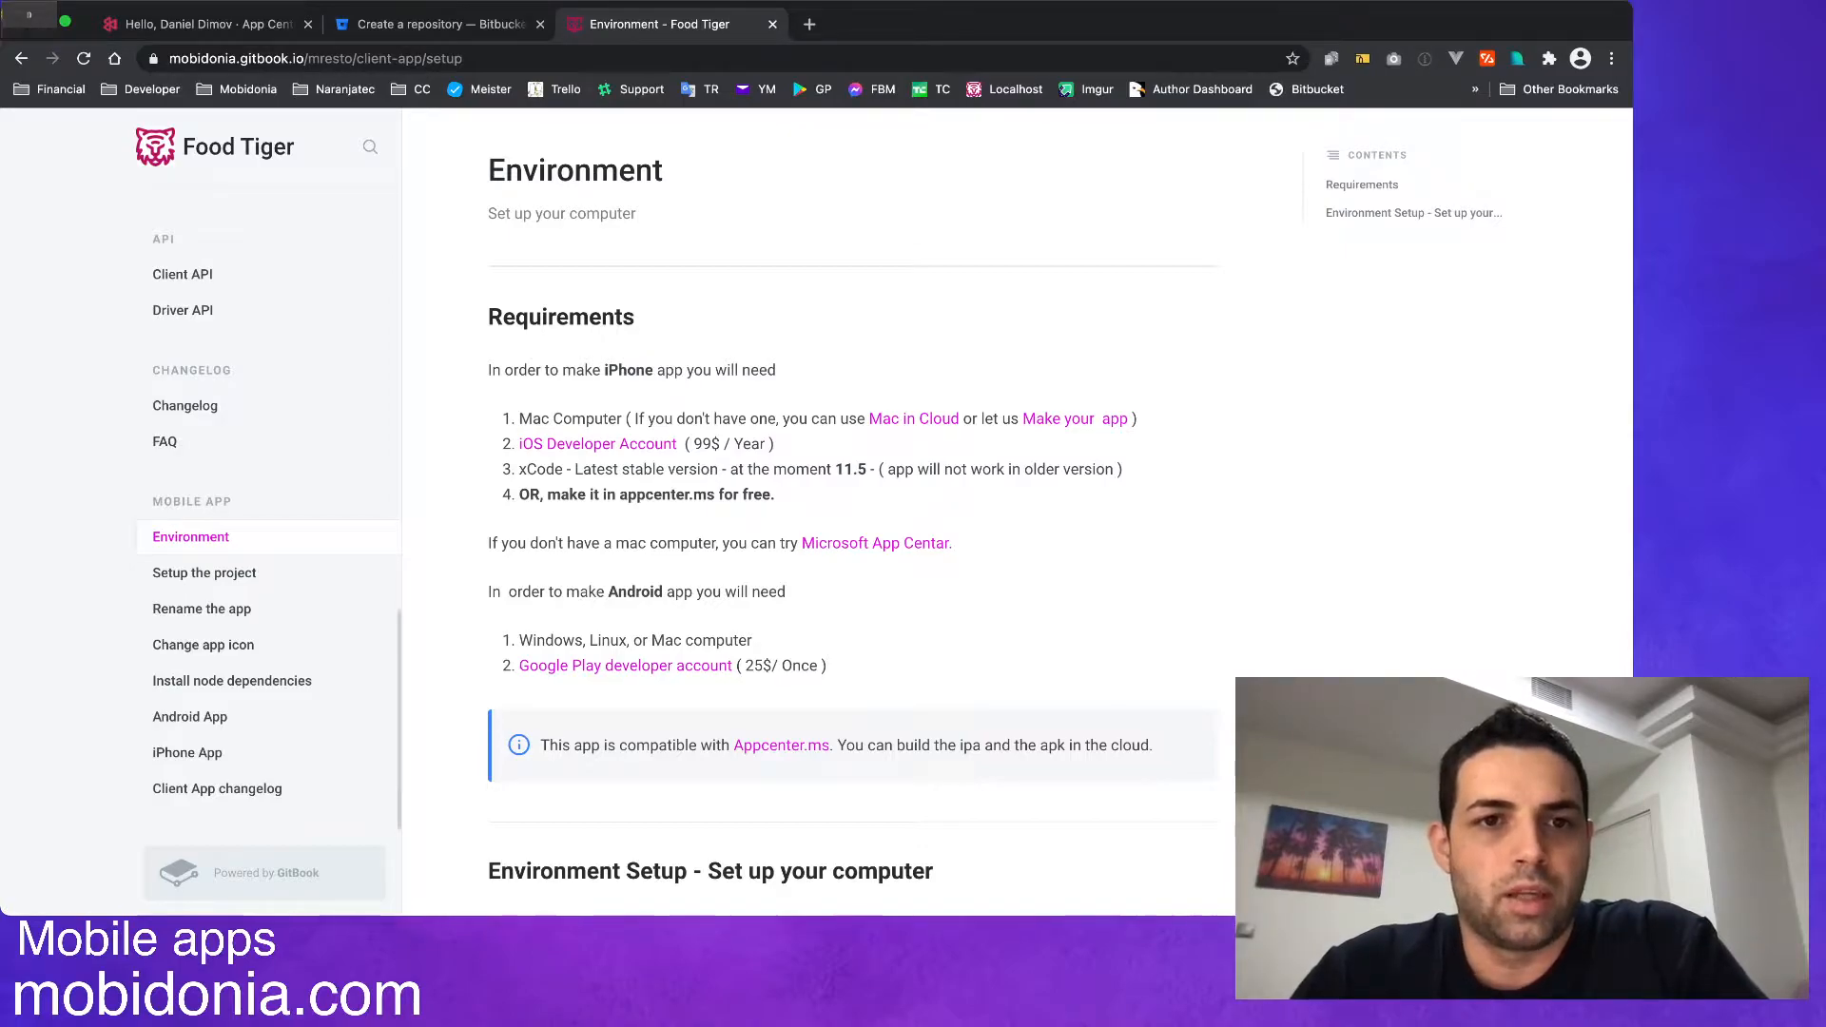
# On the Bitbucket repository creation page, choose the Mobidonia workspace and the FoodTiger project for the new repository.
pyautogui.click(428, 24)
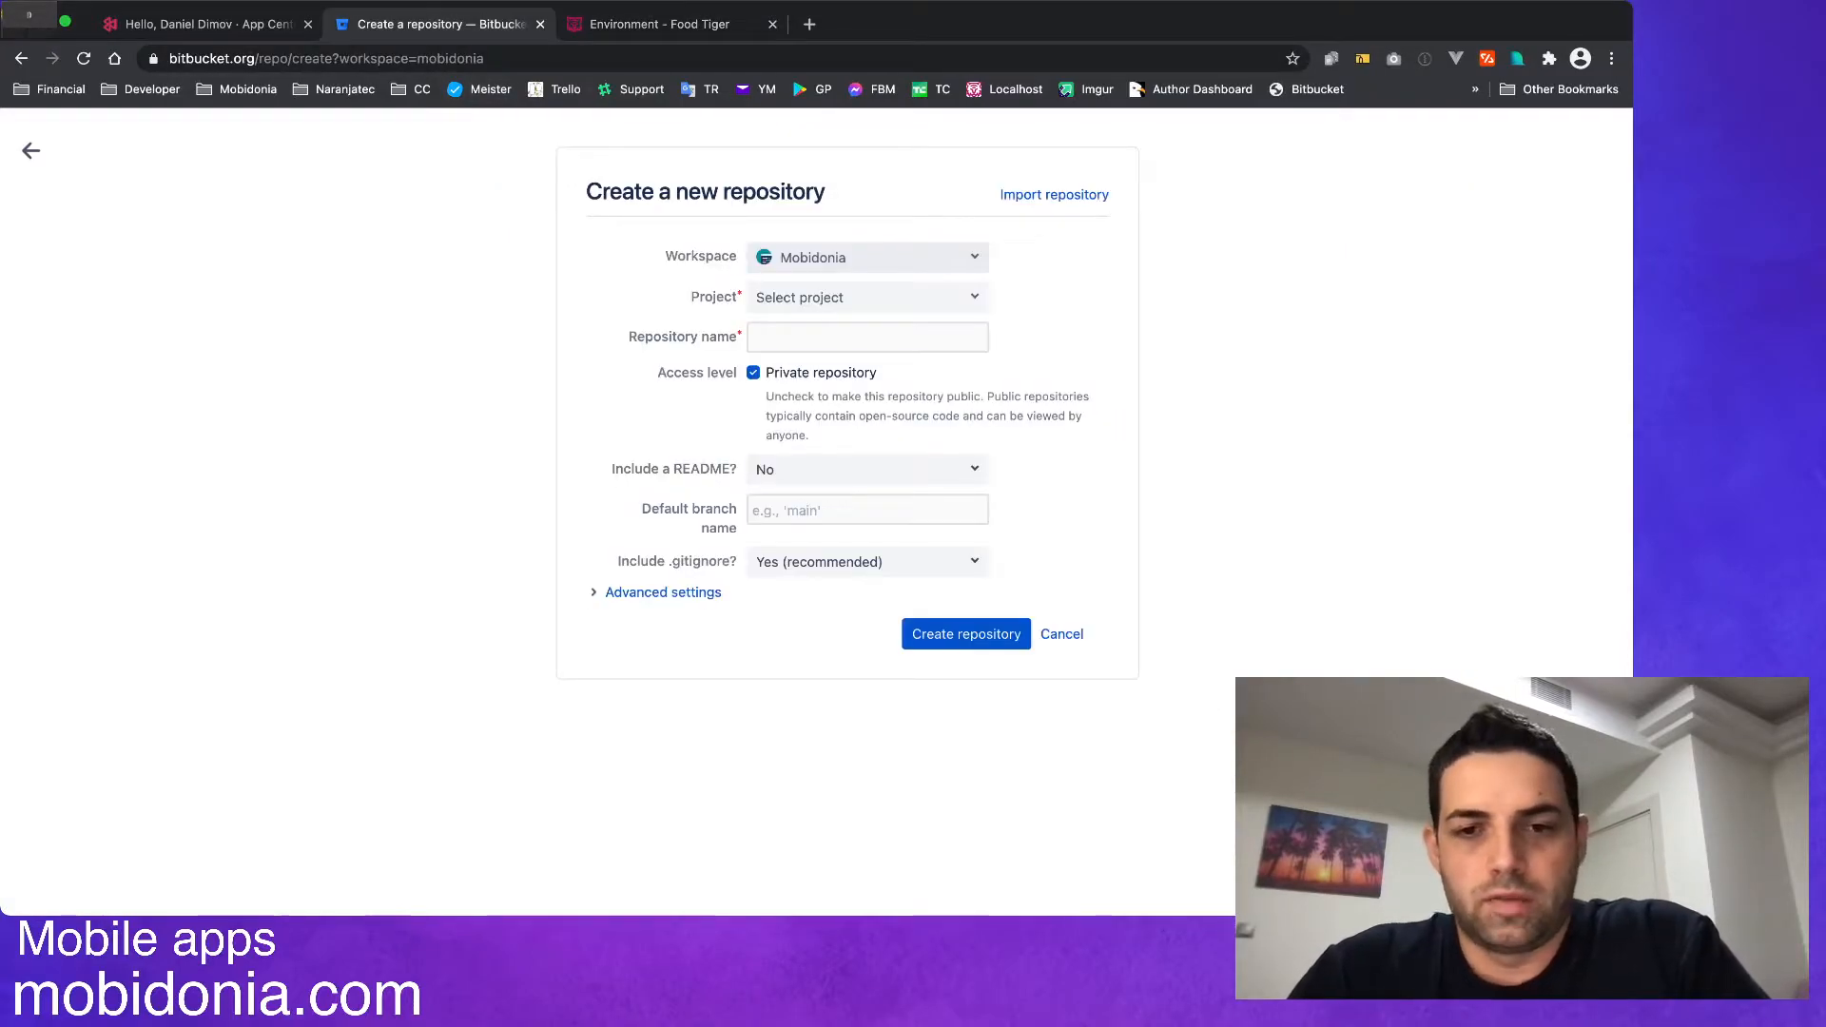
pyautogui.click(867, 258)
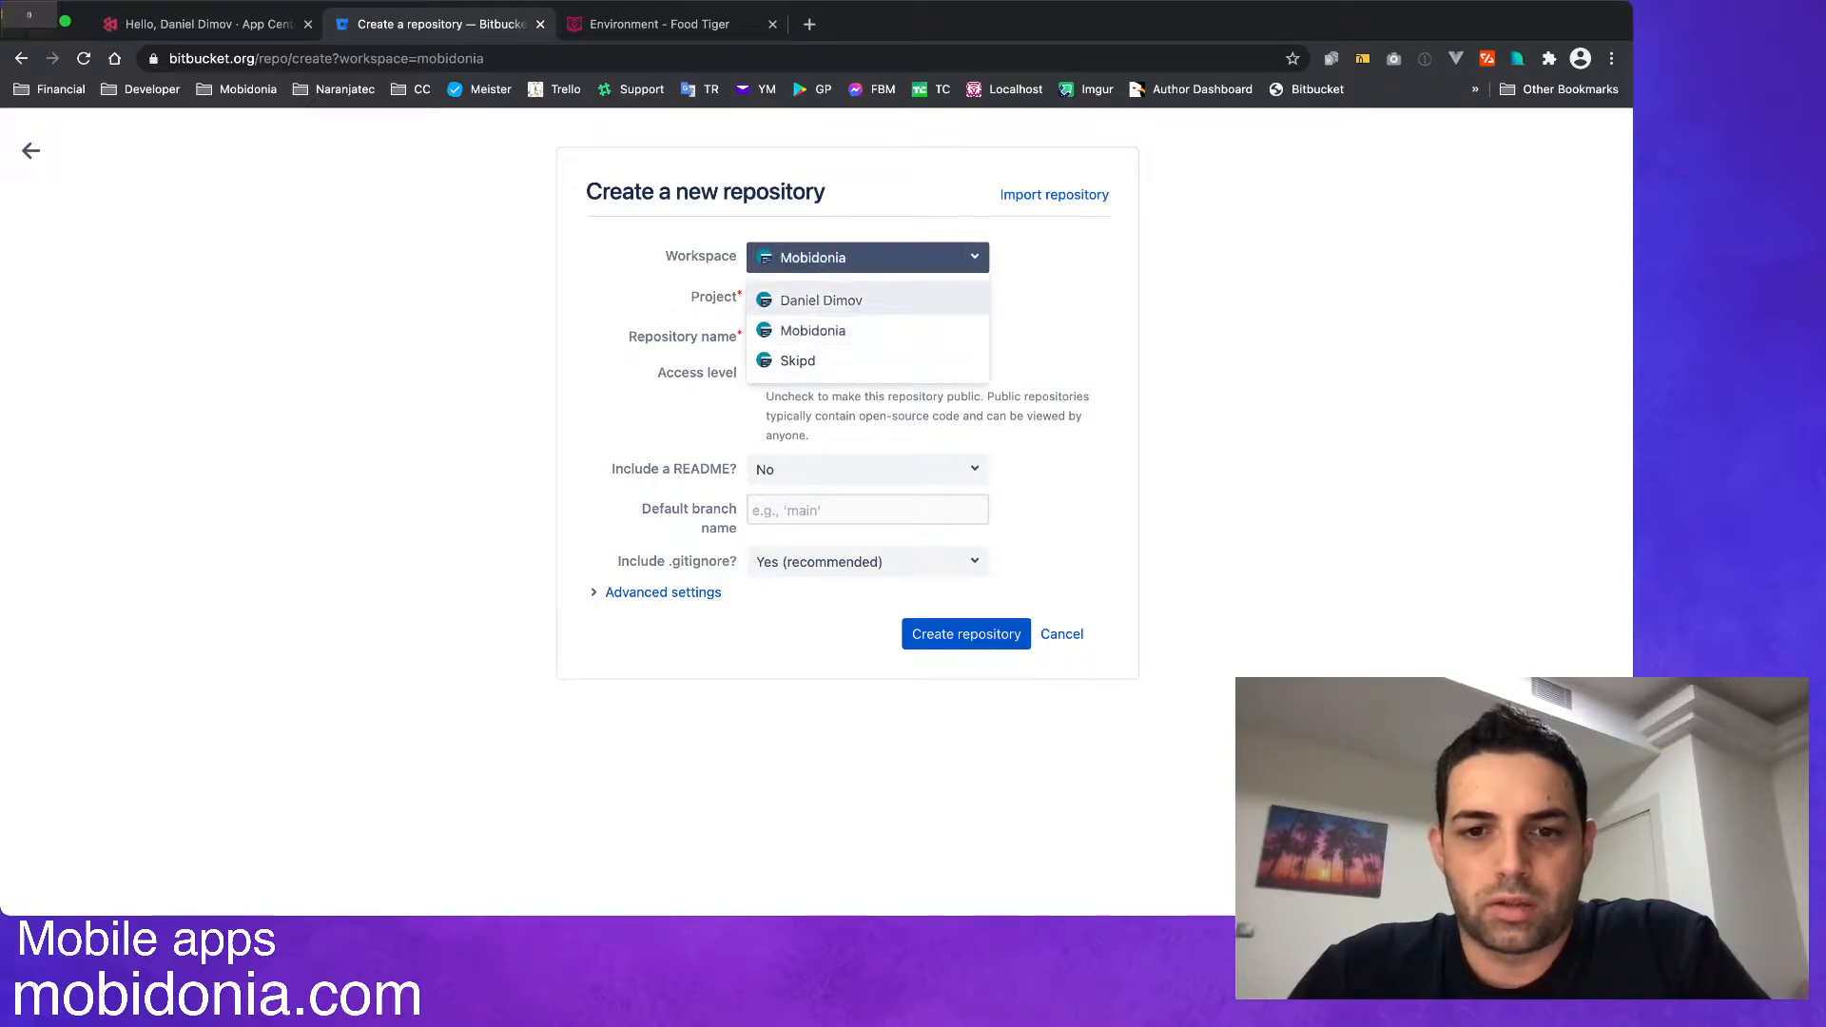
pyautogui.click(814, 331)
pyautogui.click(837, 297)
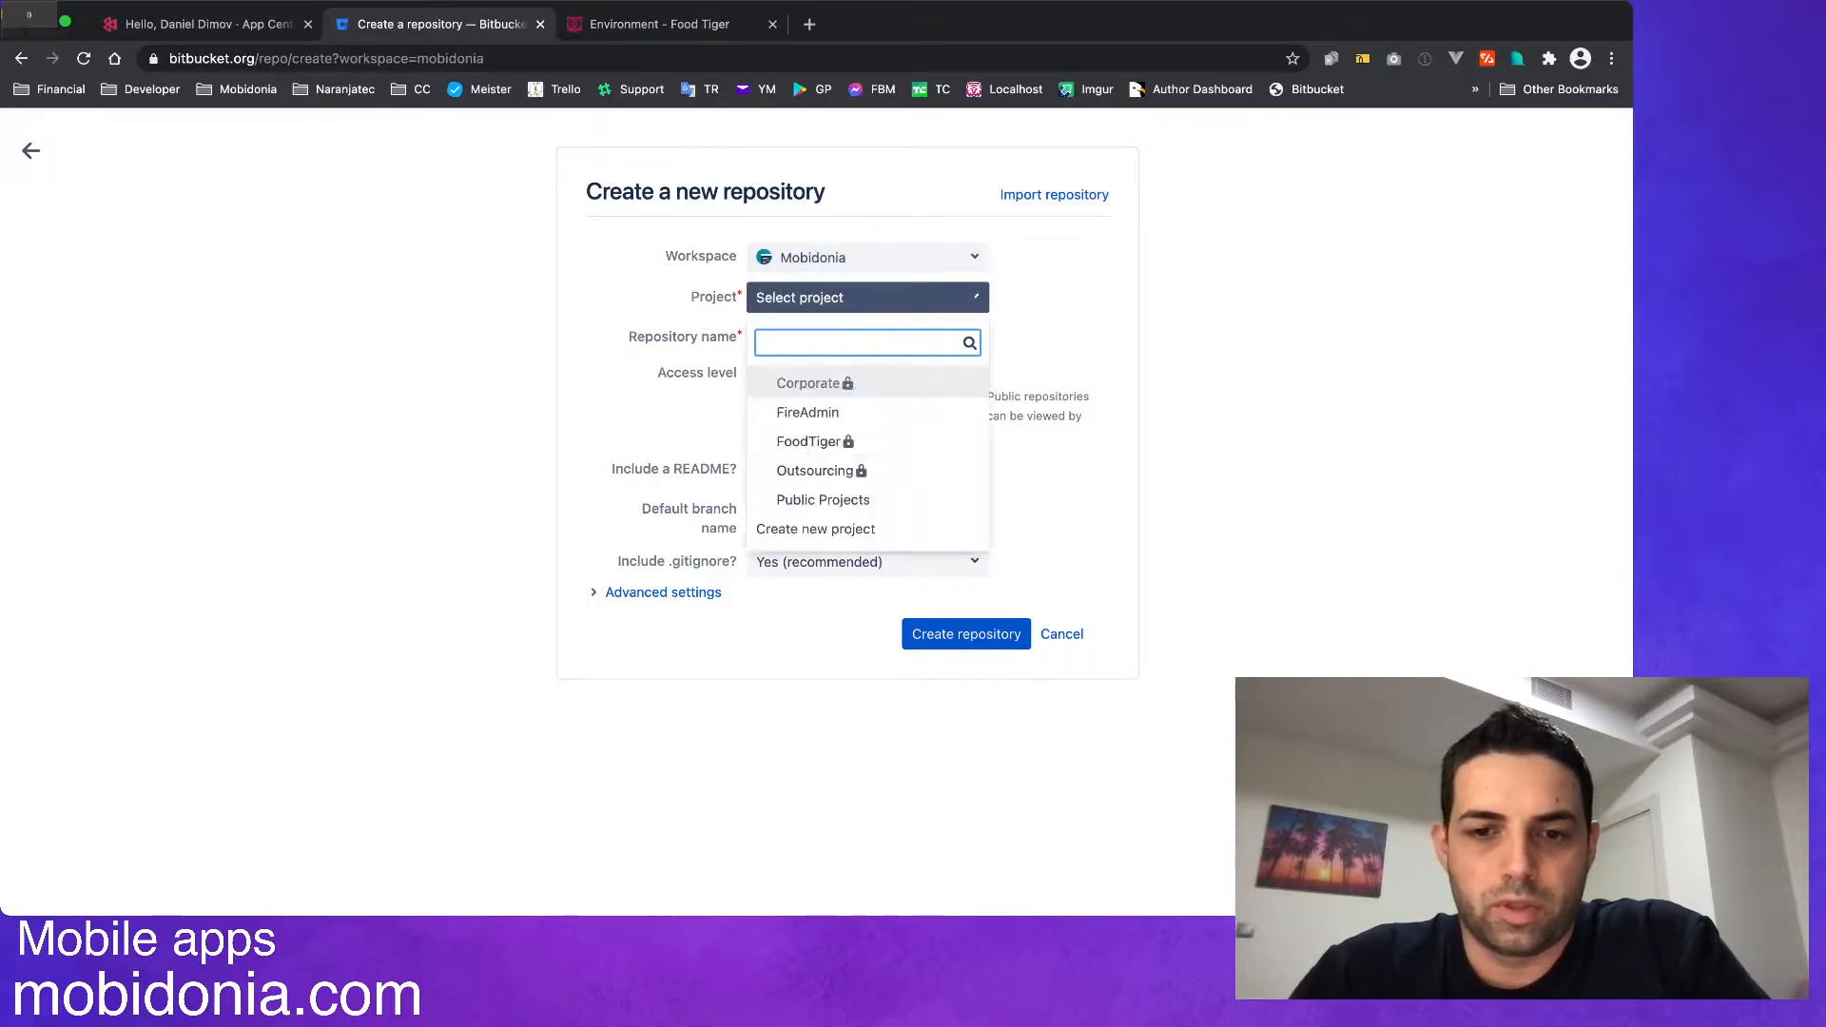
pyautogui.click(809, 441)
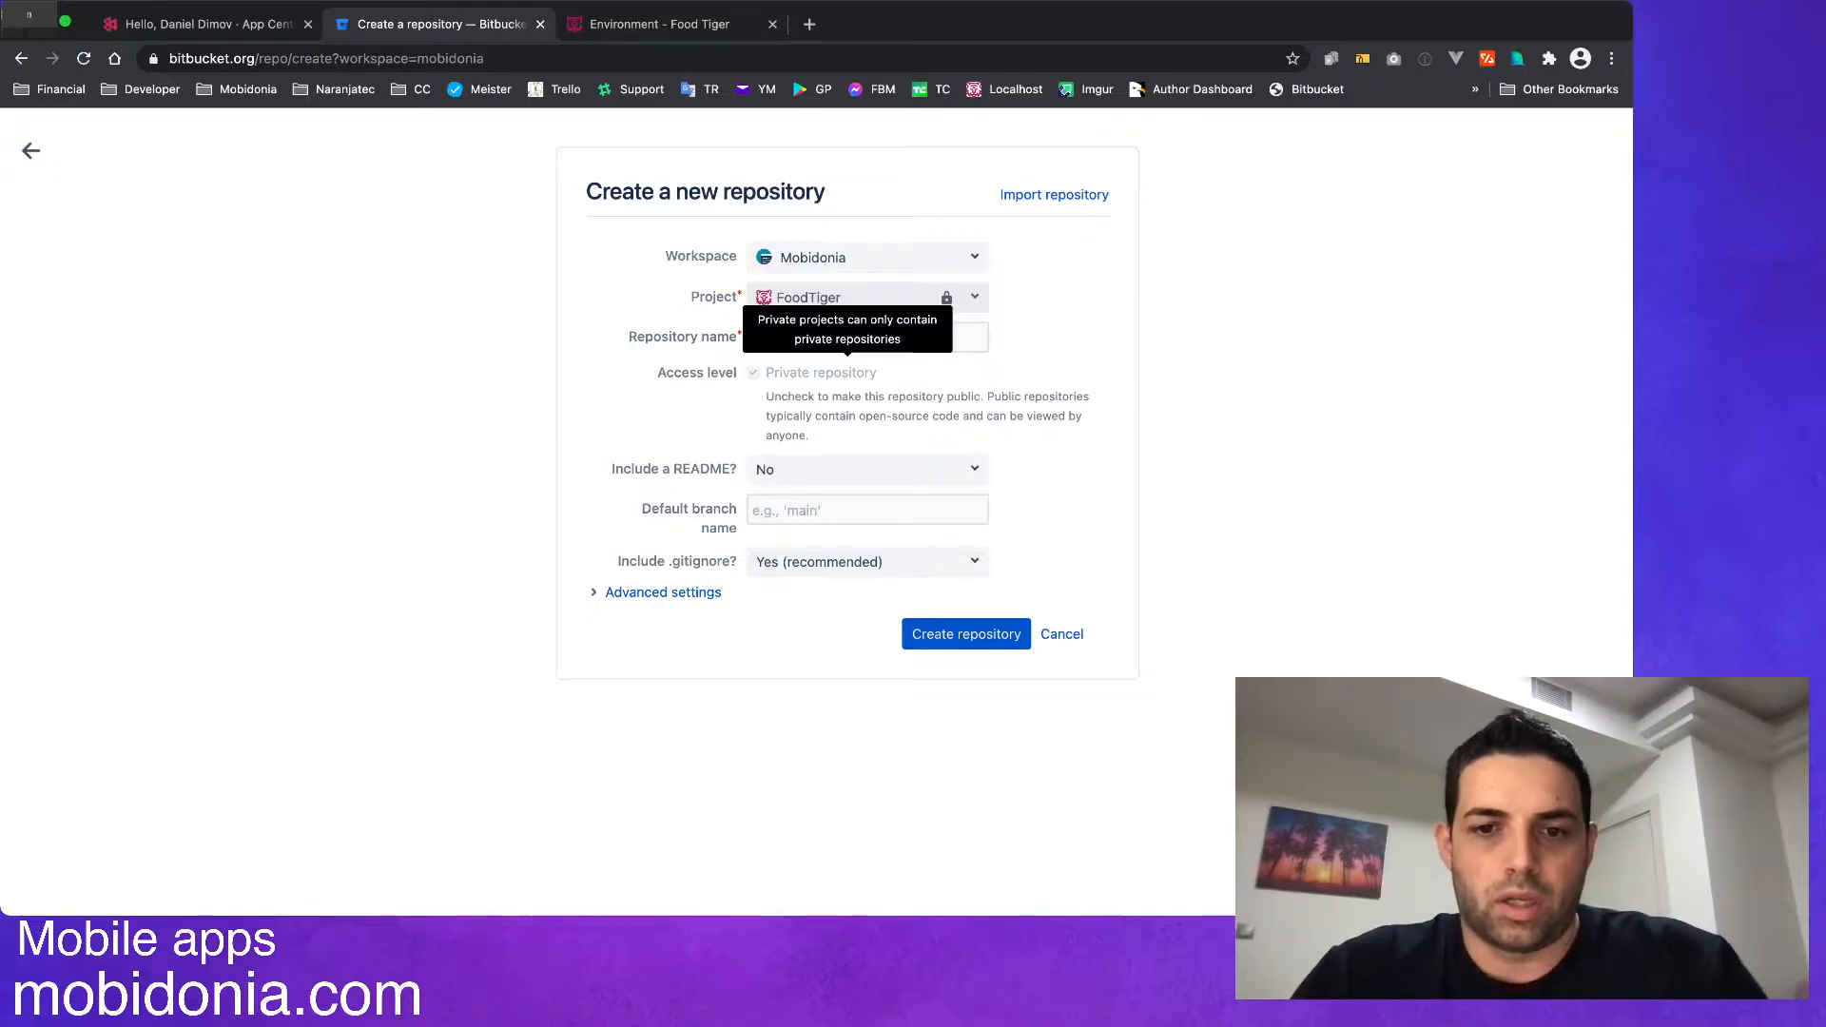
# Name the new repository "ownerapp".
pyautogui.click(867, 338)
pyautogui.write('app')
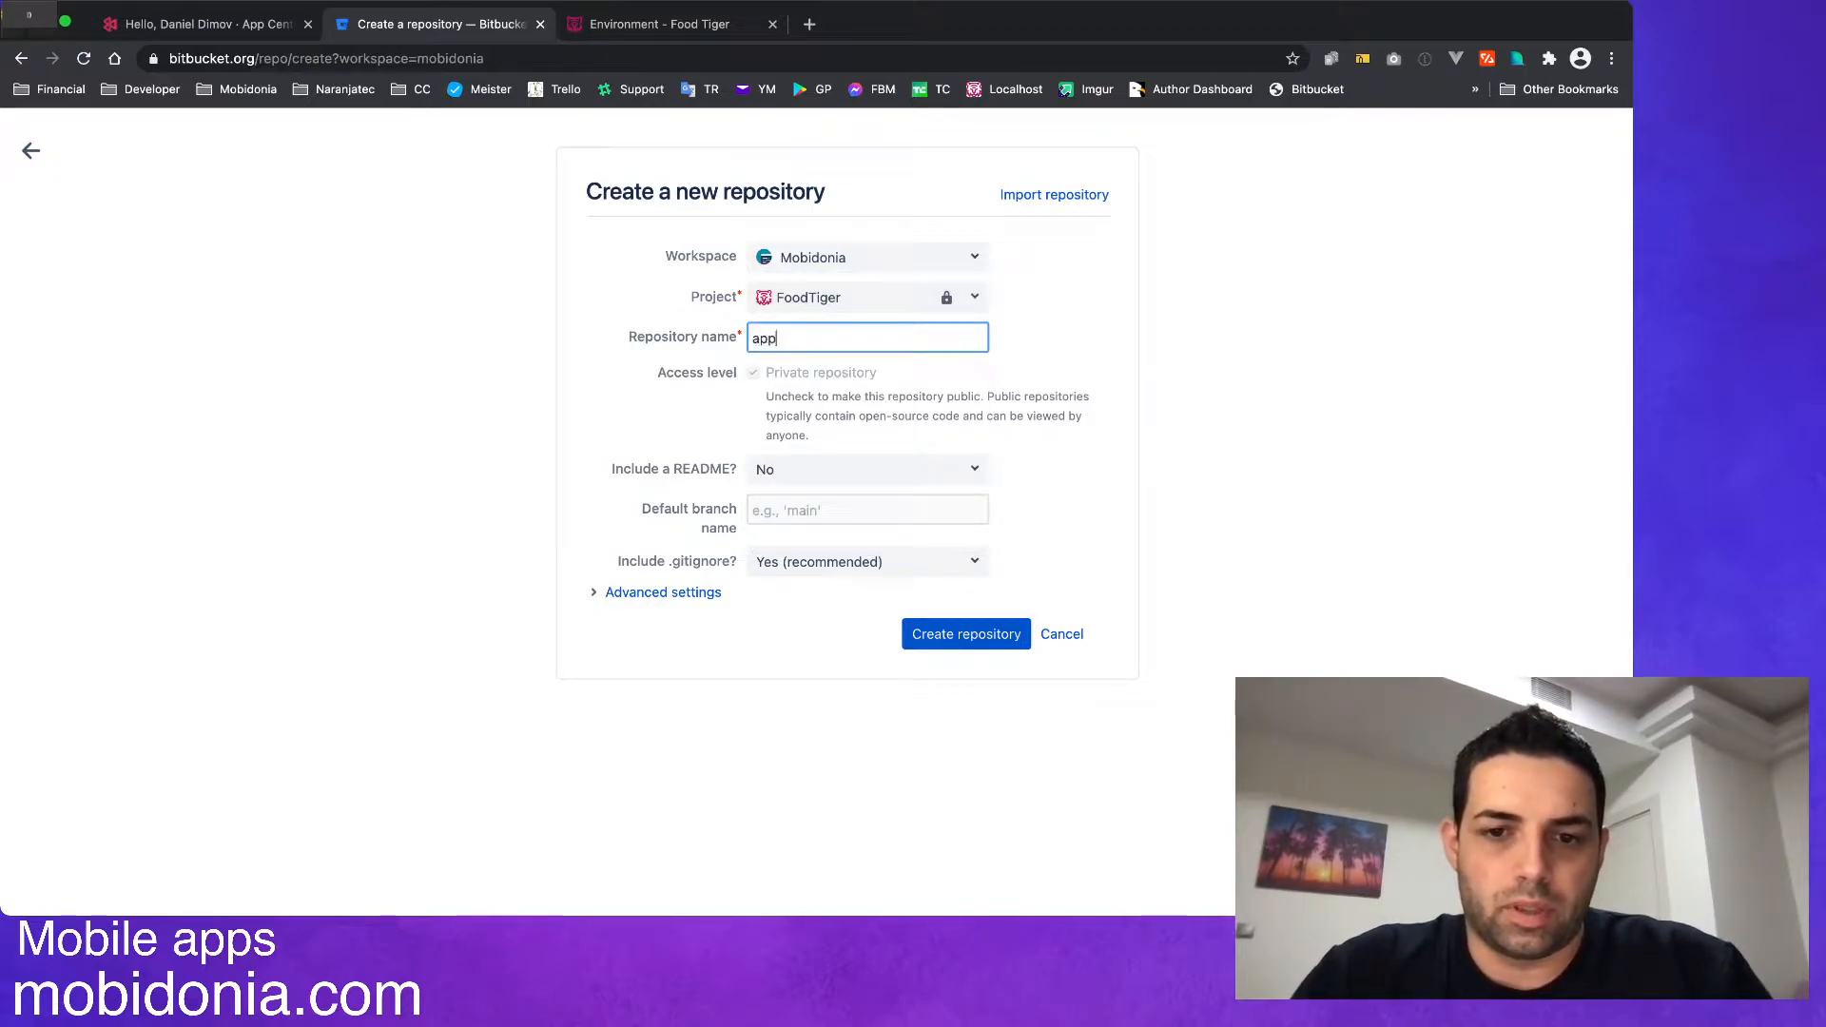
pyautogui.press('BackSpace')
pyautogui.press('BackSpace')
pyautogui.press('BackSpace')
pyautogui.write('and')
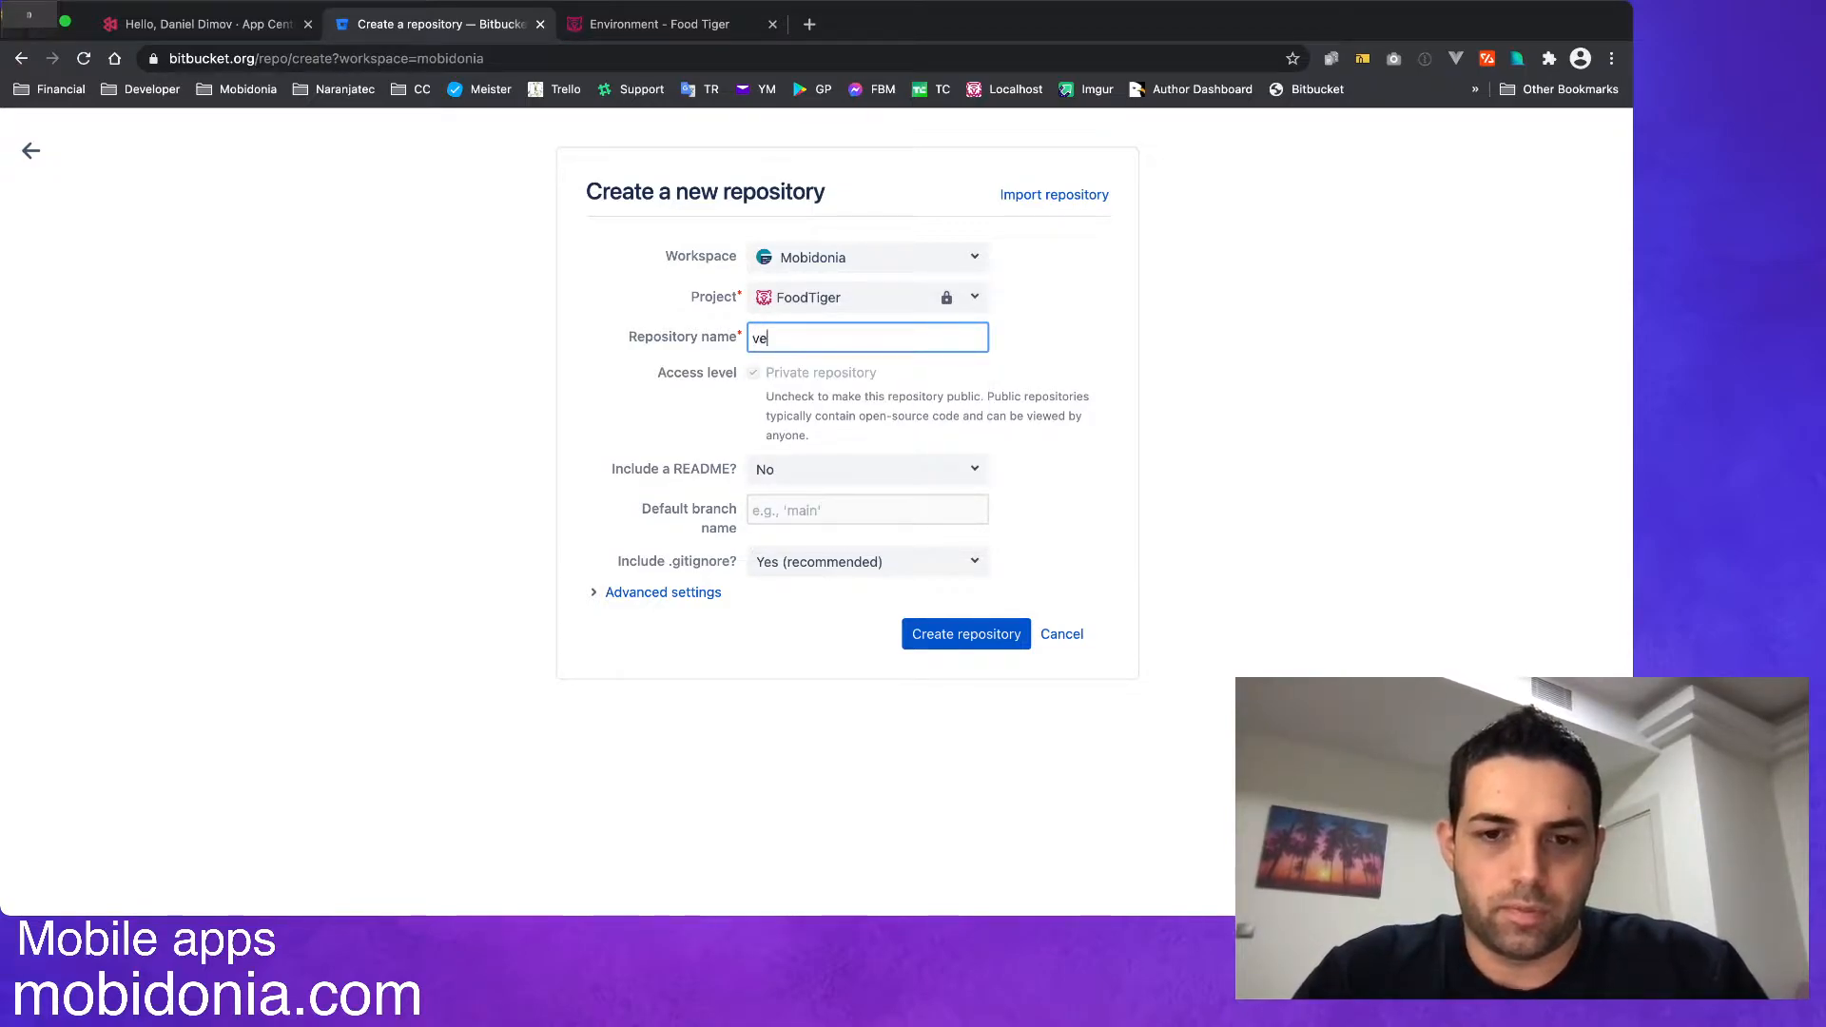
pyautogui.press('BackSpace')
pyautogui.press('BackSpace')
pyautogui.press('BackSpace')
pyautogui.write('ownerapp')
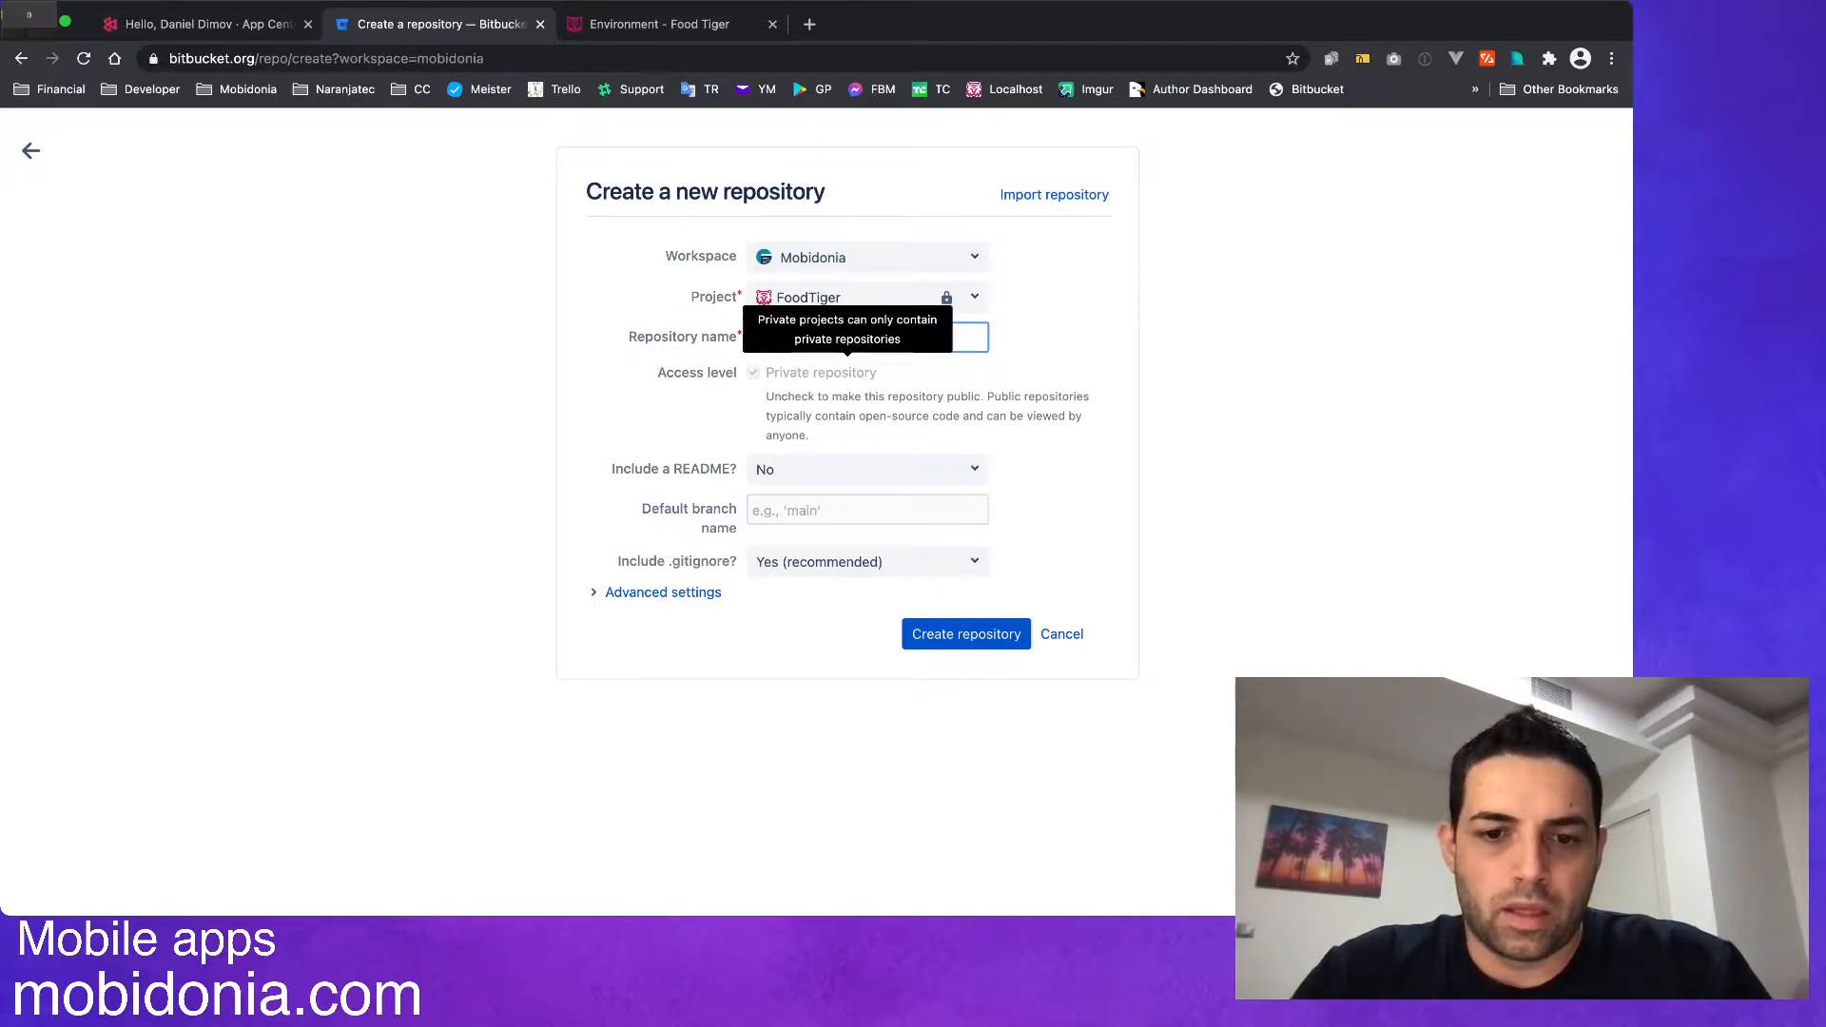
# Set the repository to include no .gitignore and create it.
pyautogui.click(868, 562)
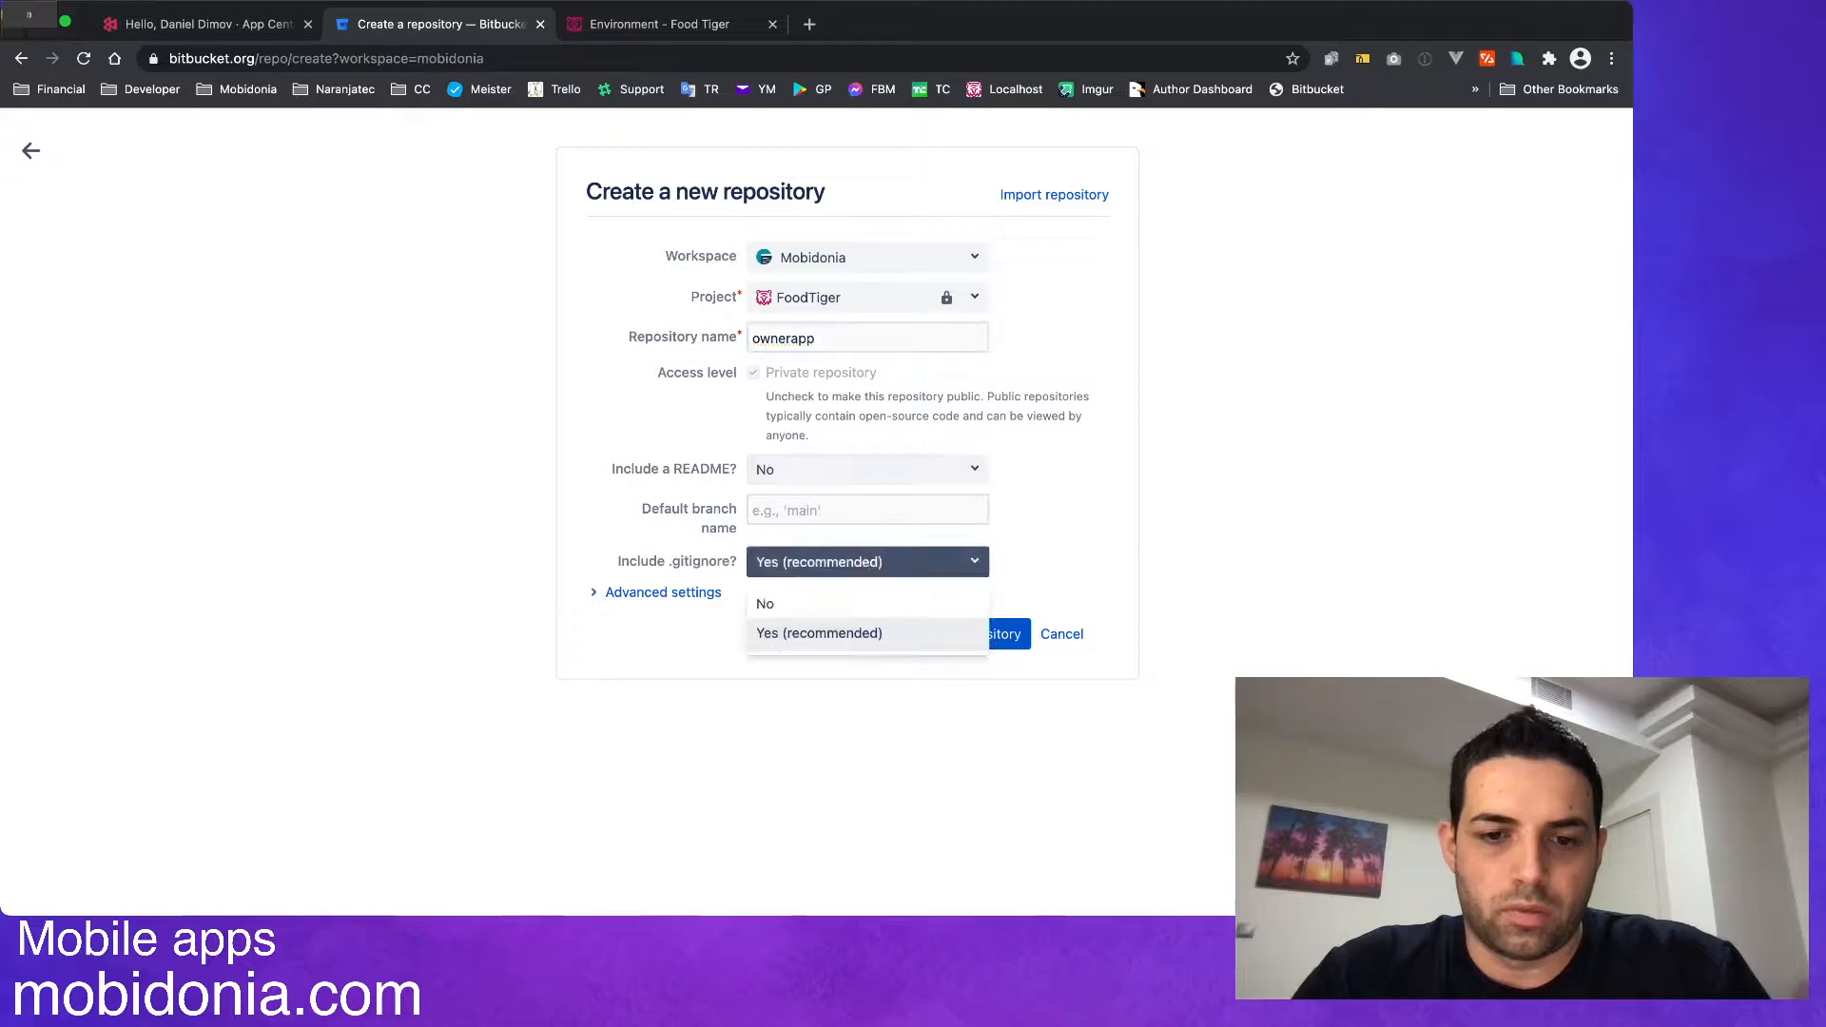
pyautogui.click(837, 604)
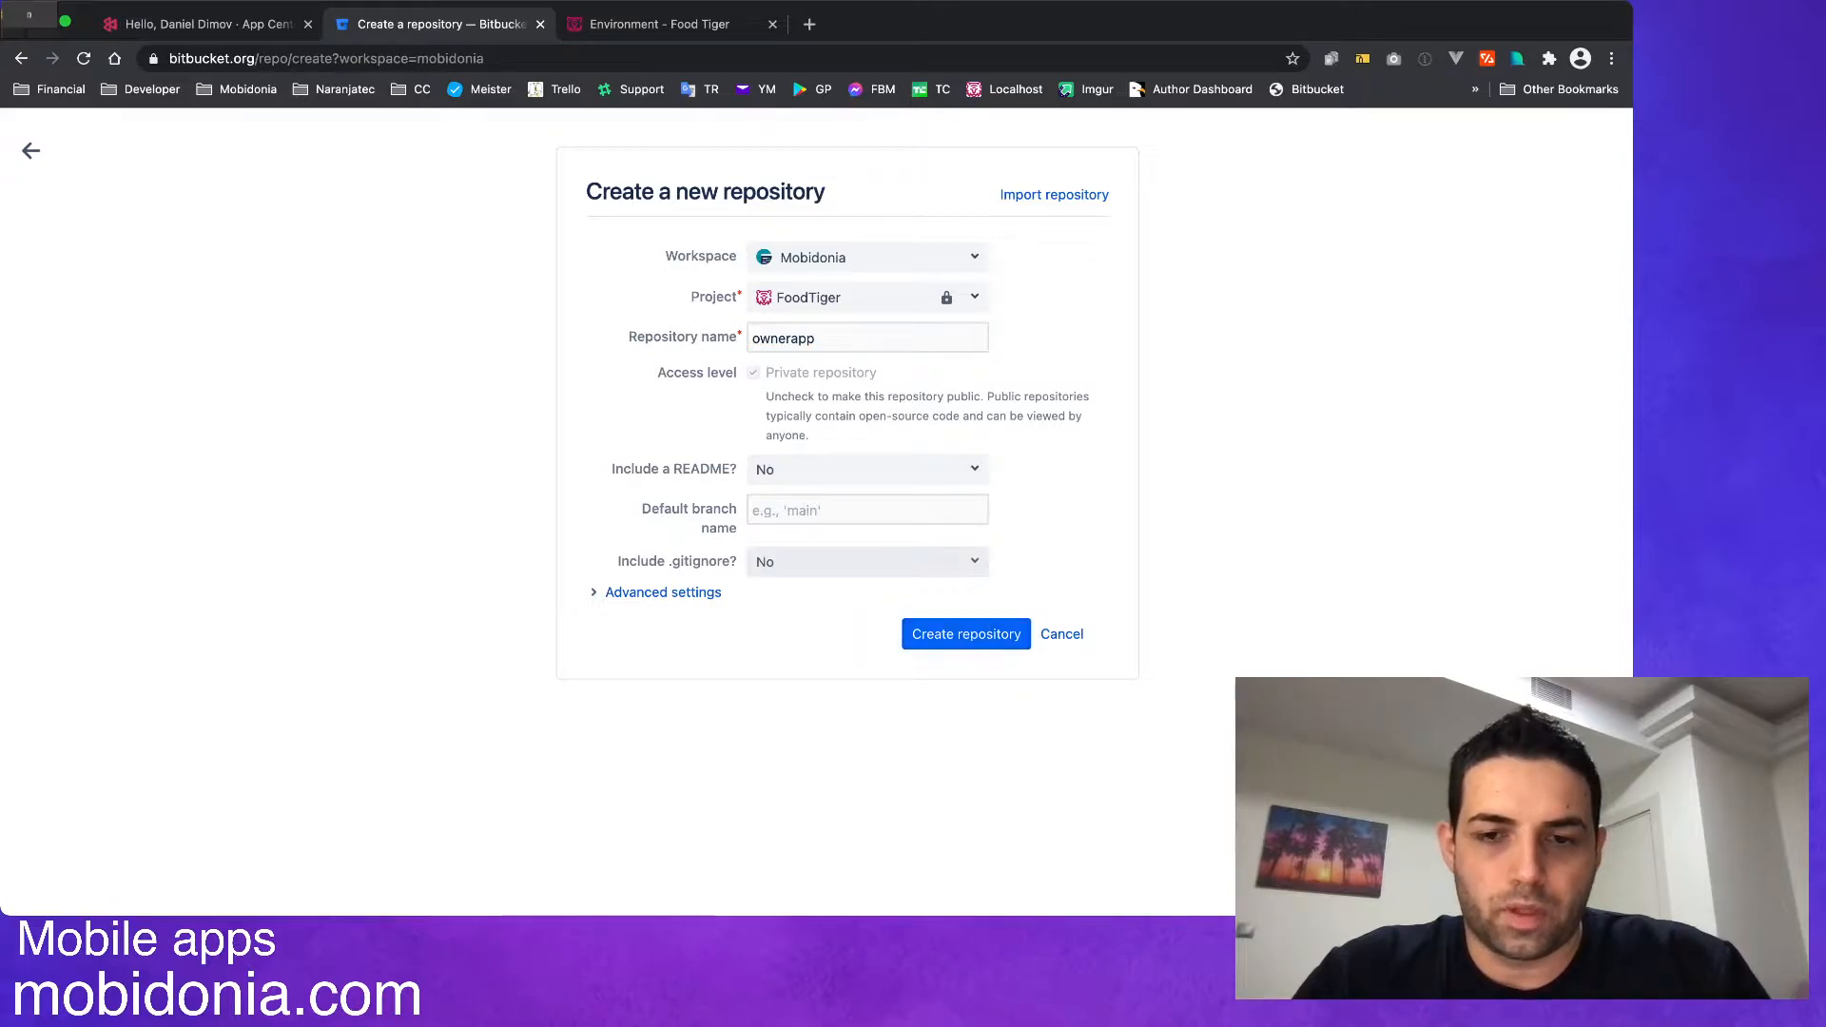
pyautogui.click(966, 633)
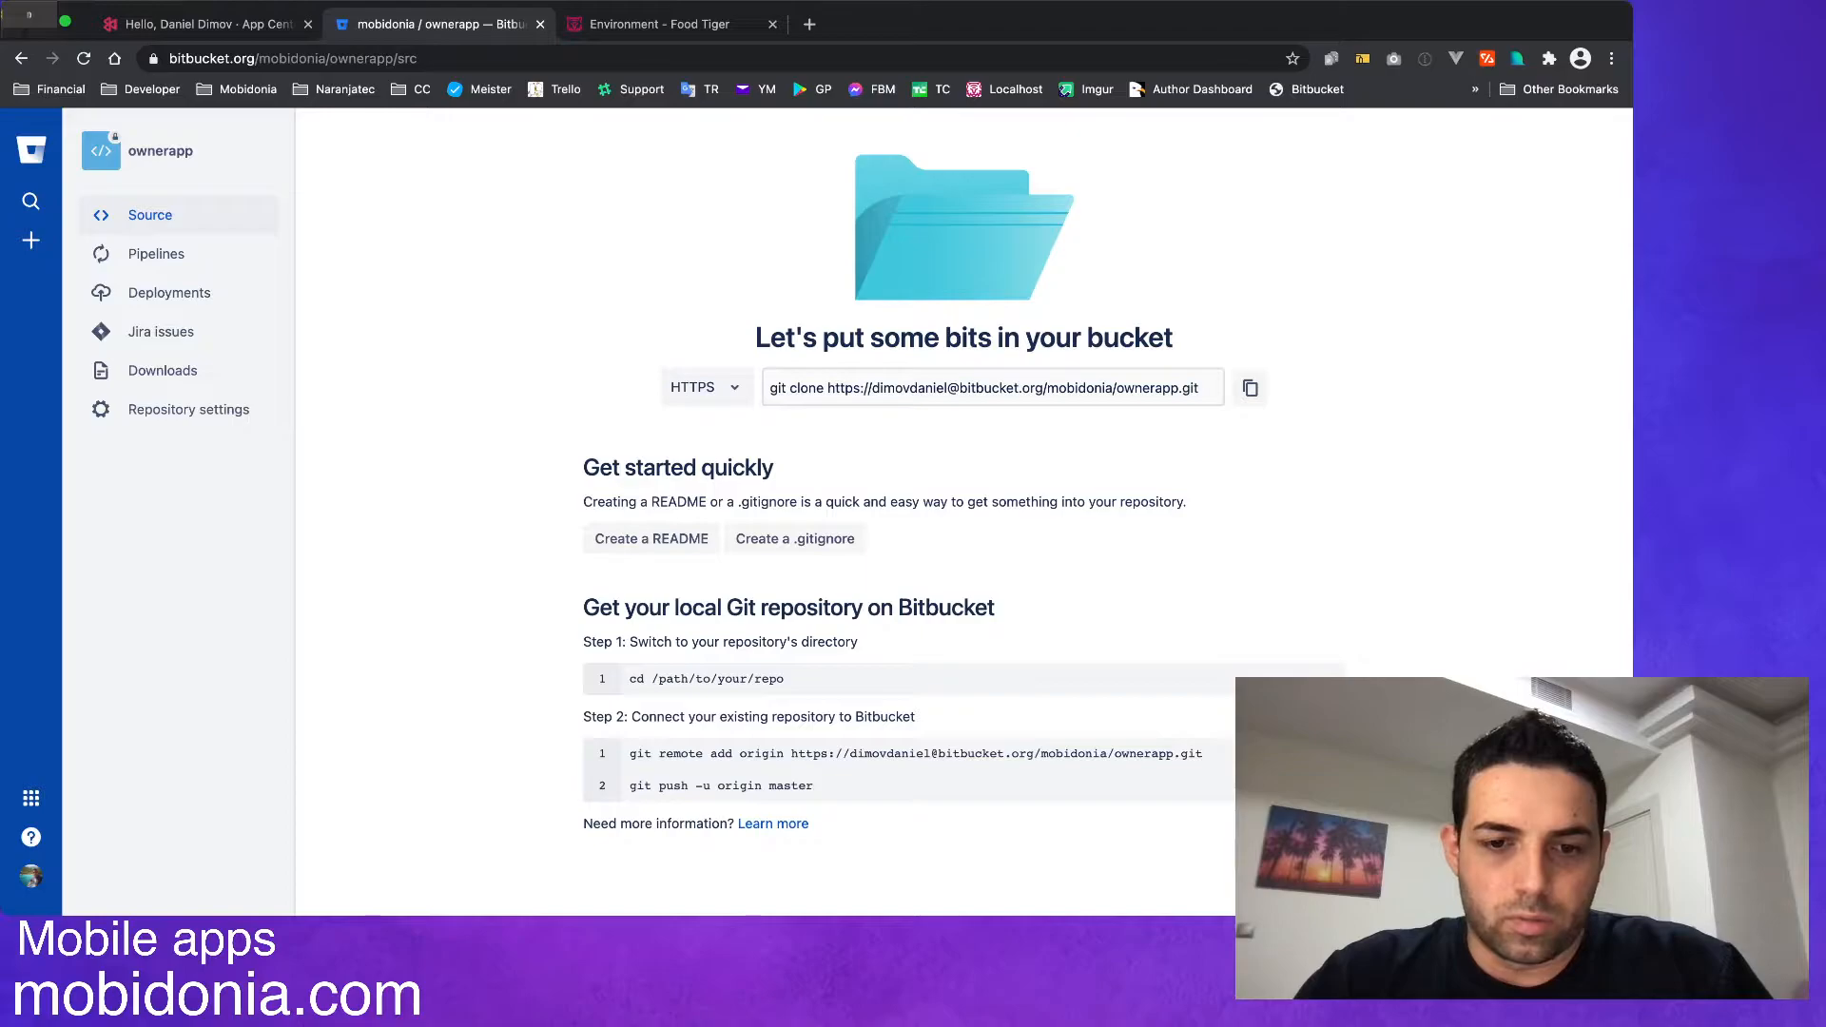
# Copy Bitbucket's git remote add origin command for ownerapp and run it in the VS Code terminal of the vendor_app project.
pyautogui.moveTo(584, 608); pyautogui.dragTo(893, 608)
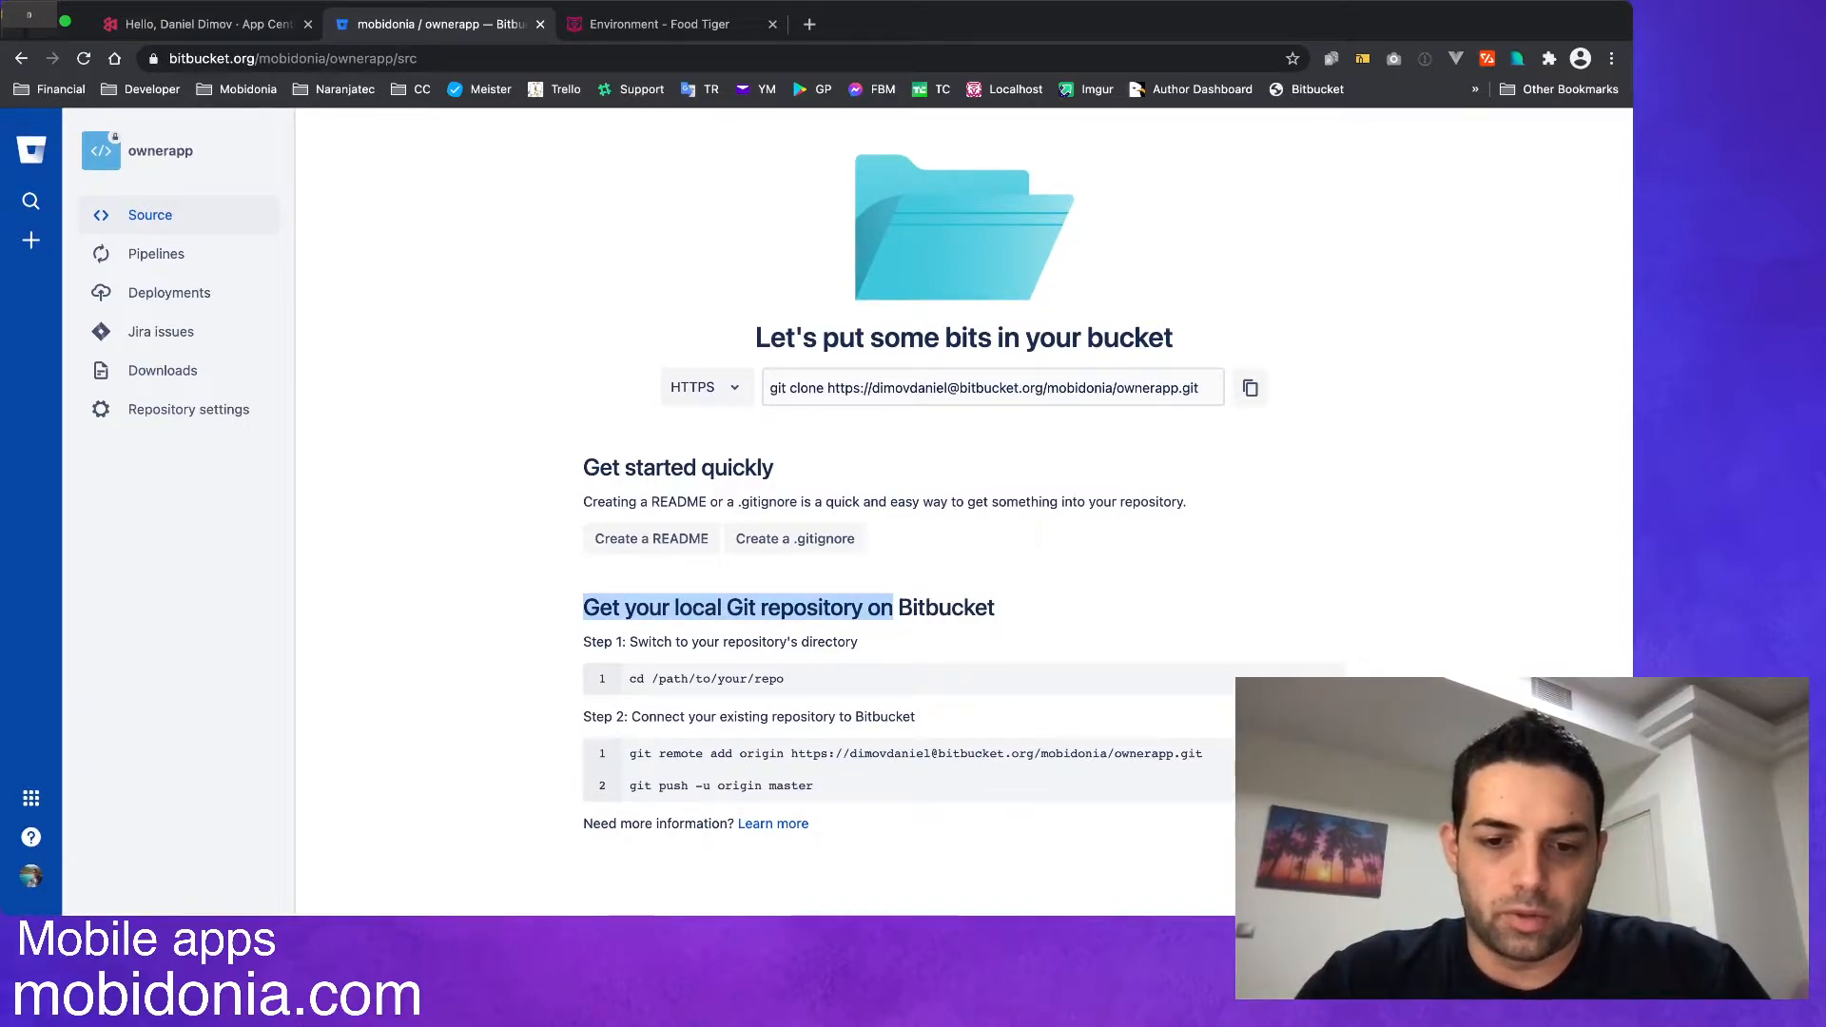
pyautogui.moveTo(628, 753); pyautogui.dragTo(1202, 753)
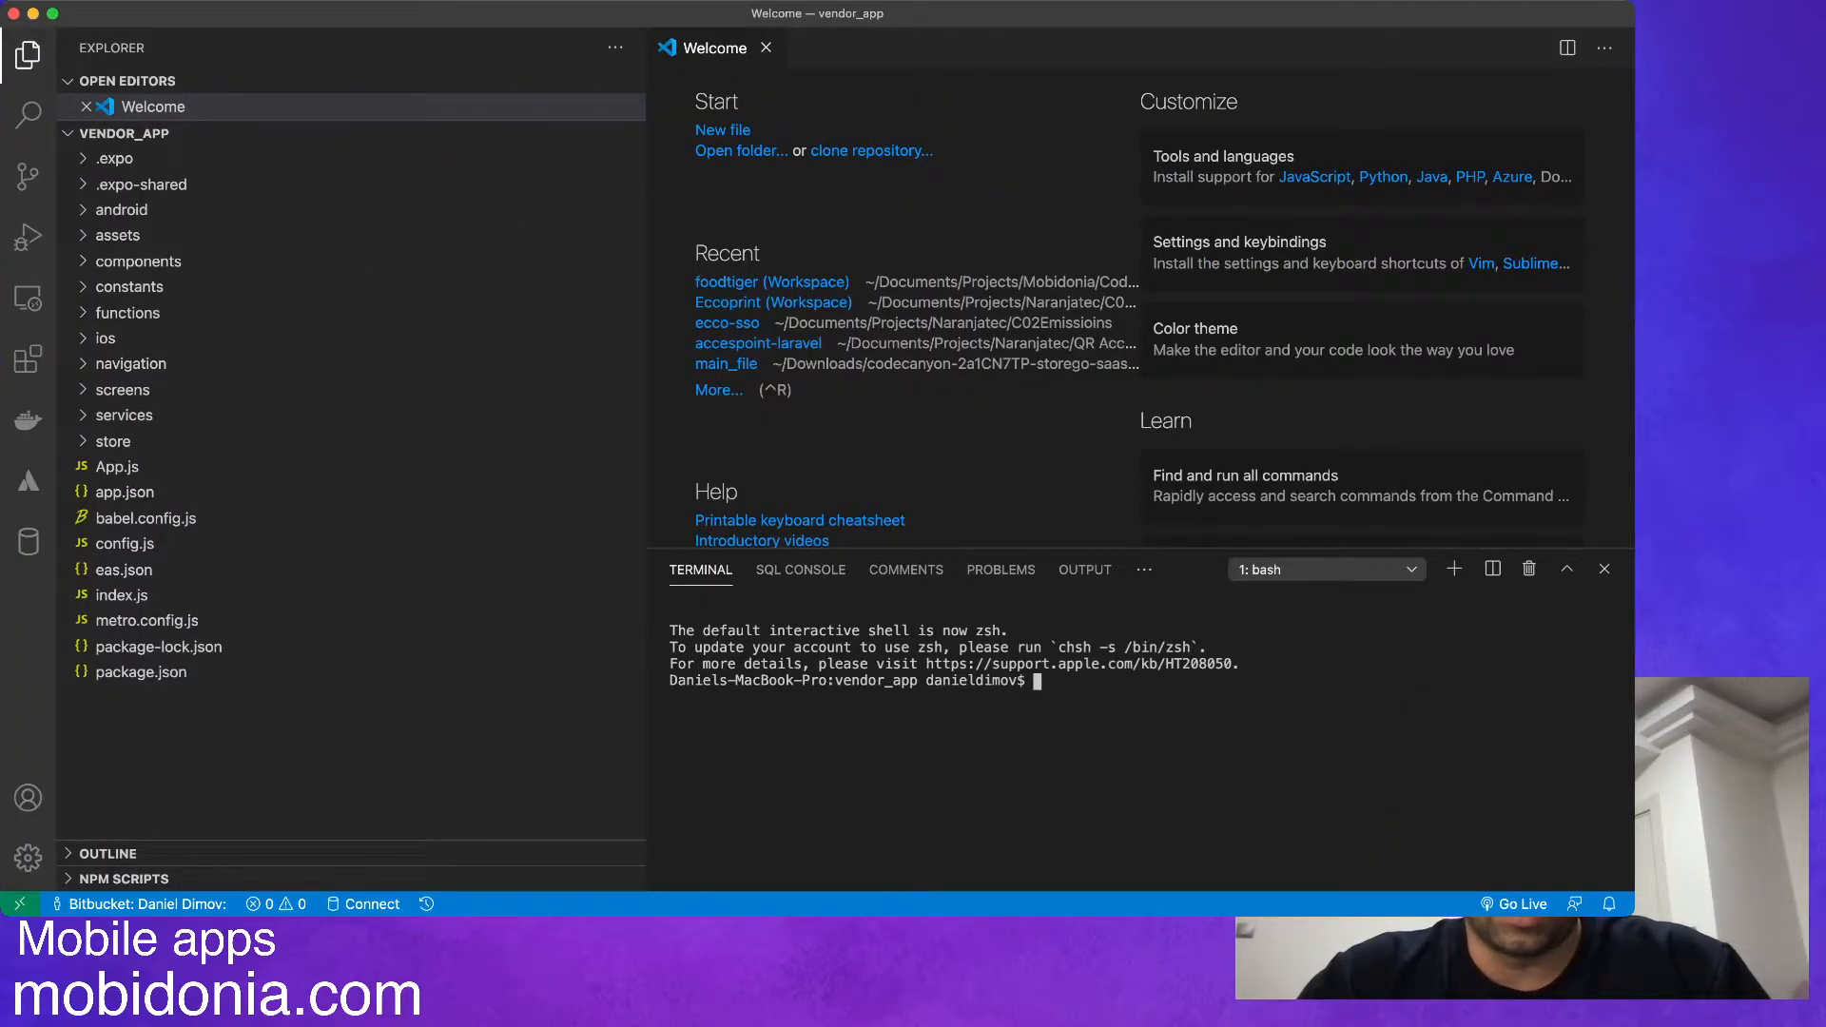
pyautogui.press('super+v')
pyautogui.press('Return')
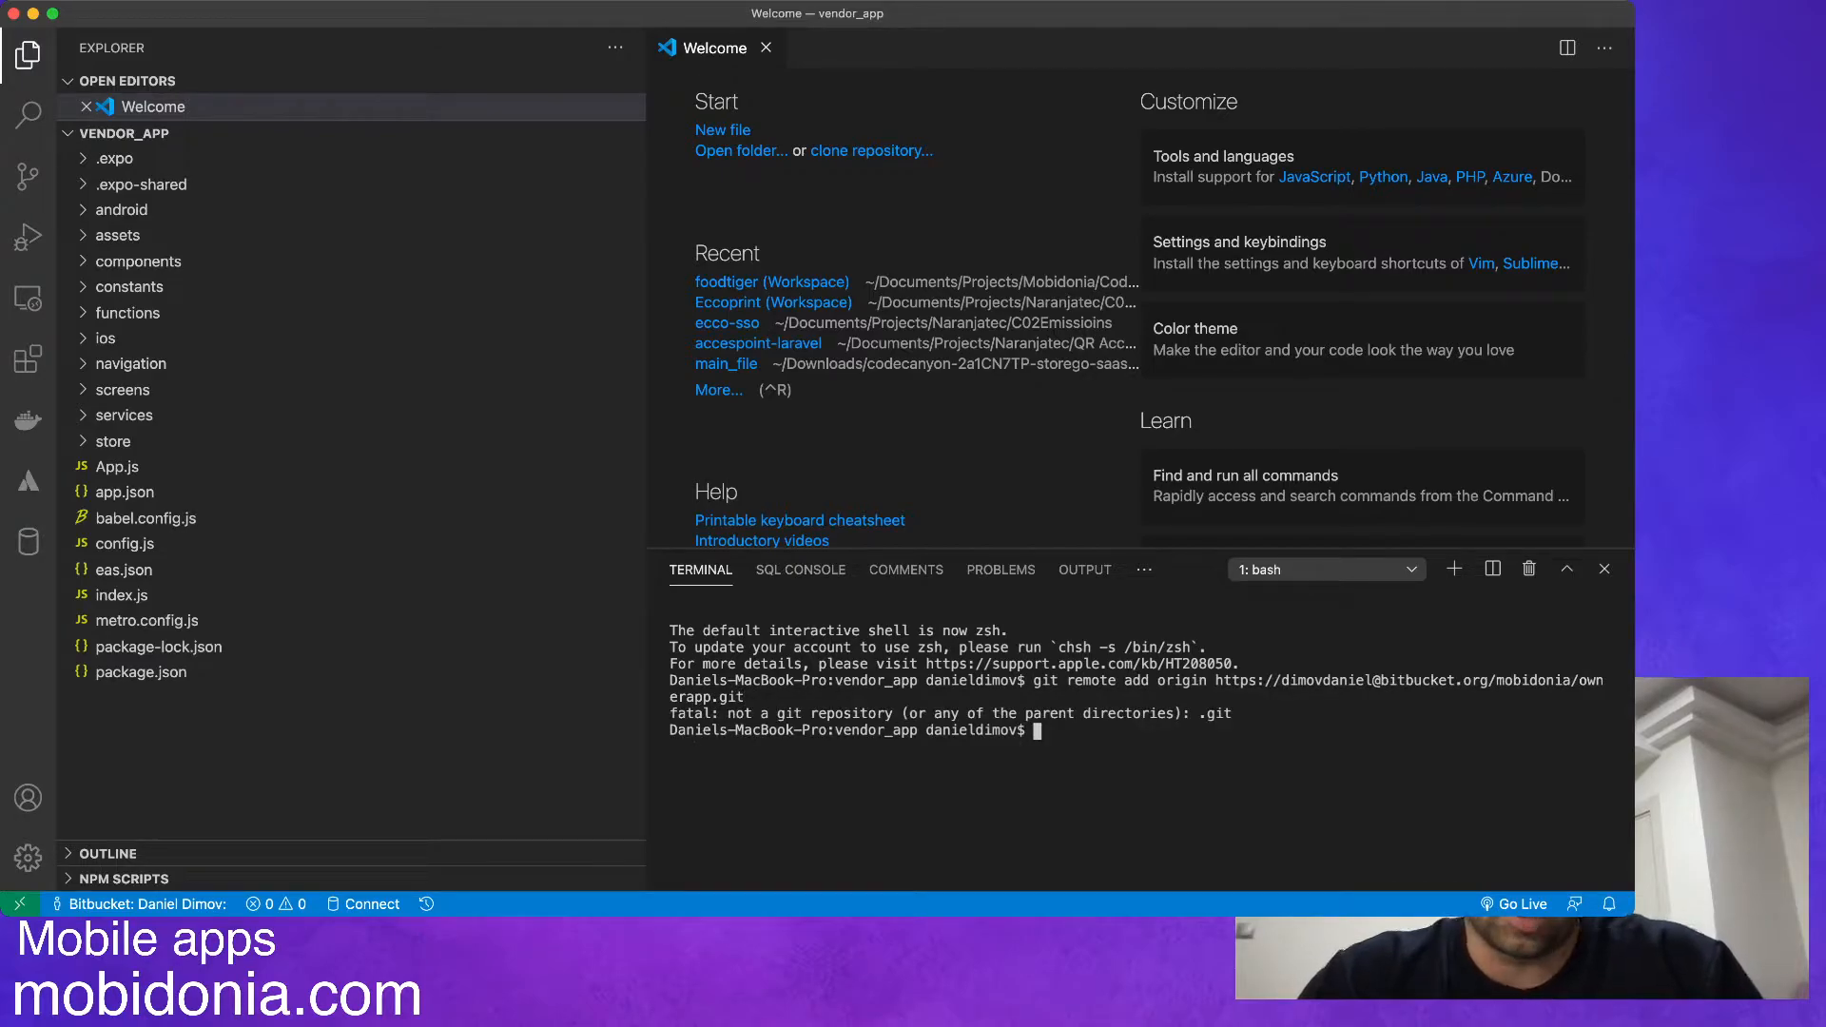
# Initialize a Git repository in vendor_app with git init and add the ownerapp Bitbucket repository as remote origin.
pyautogui.write('git init')
pyautogui.press('Return')
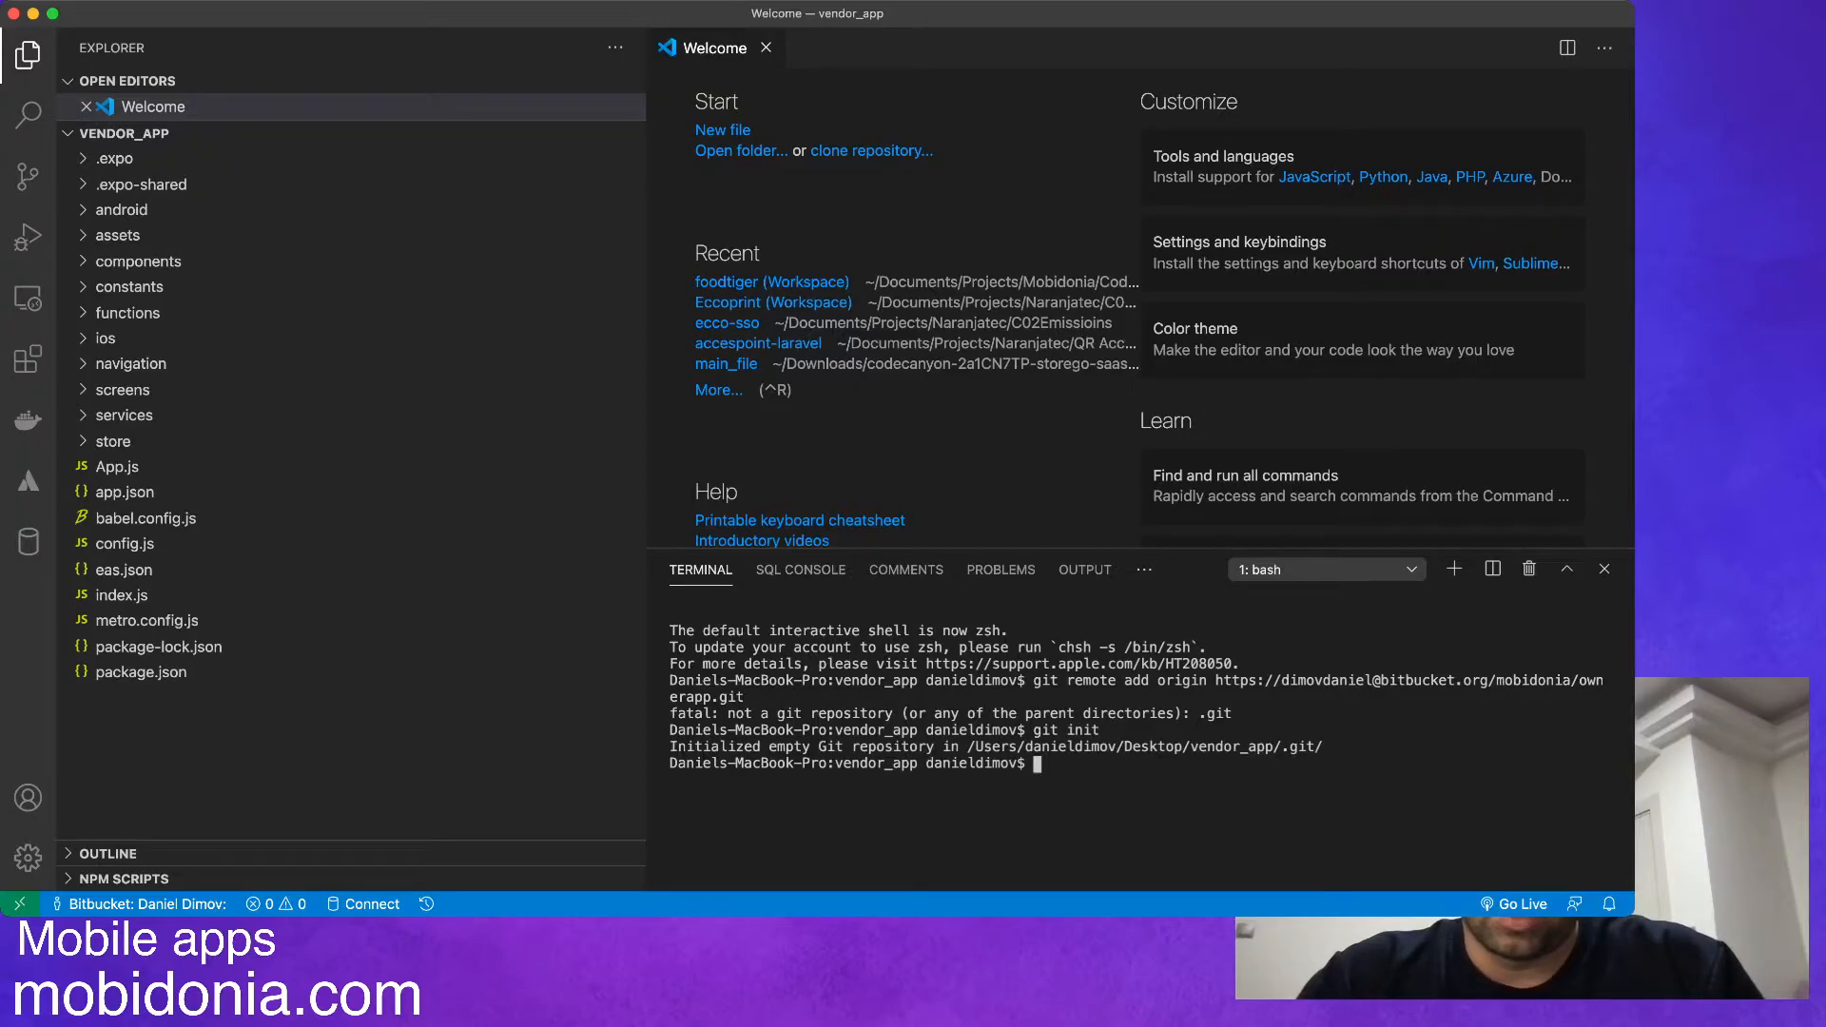
pyautogui.press('Up')
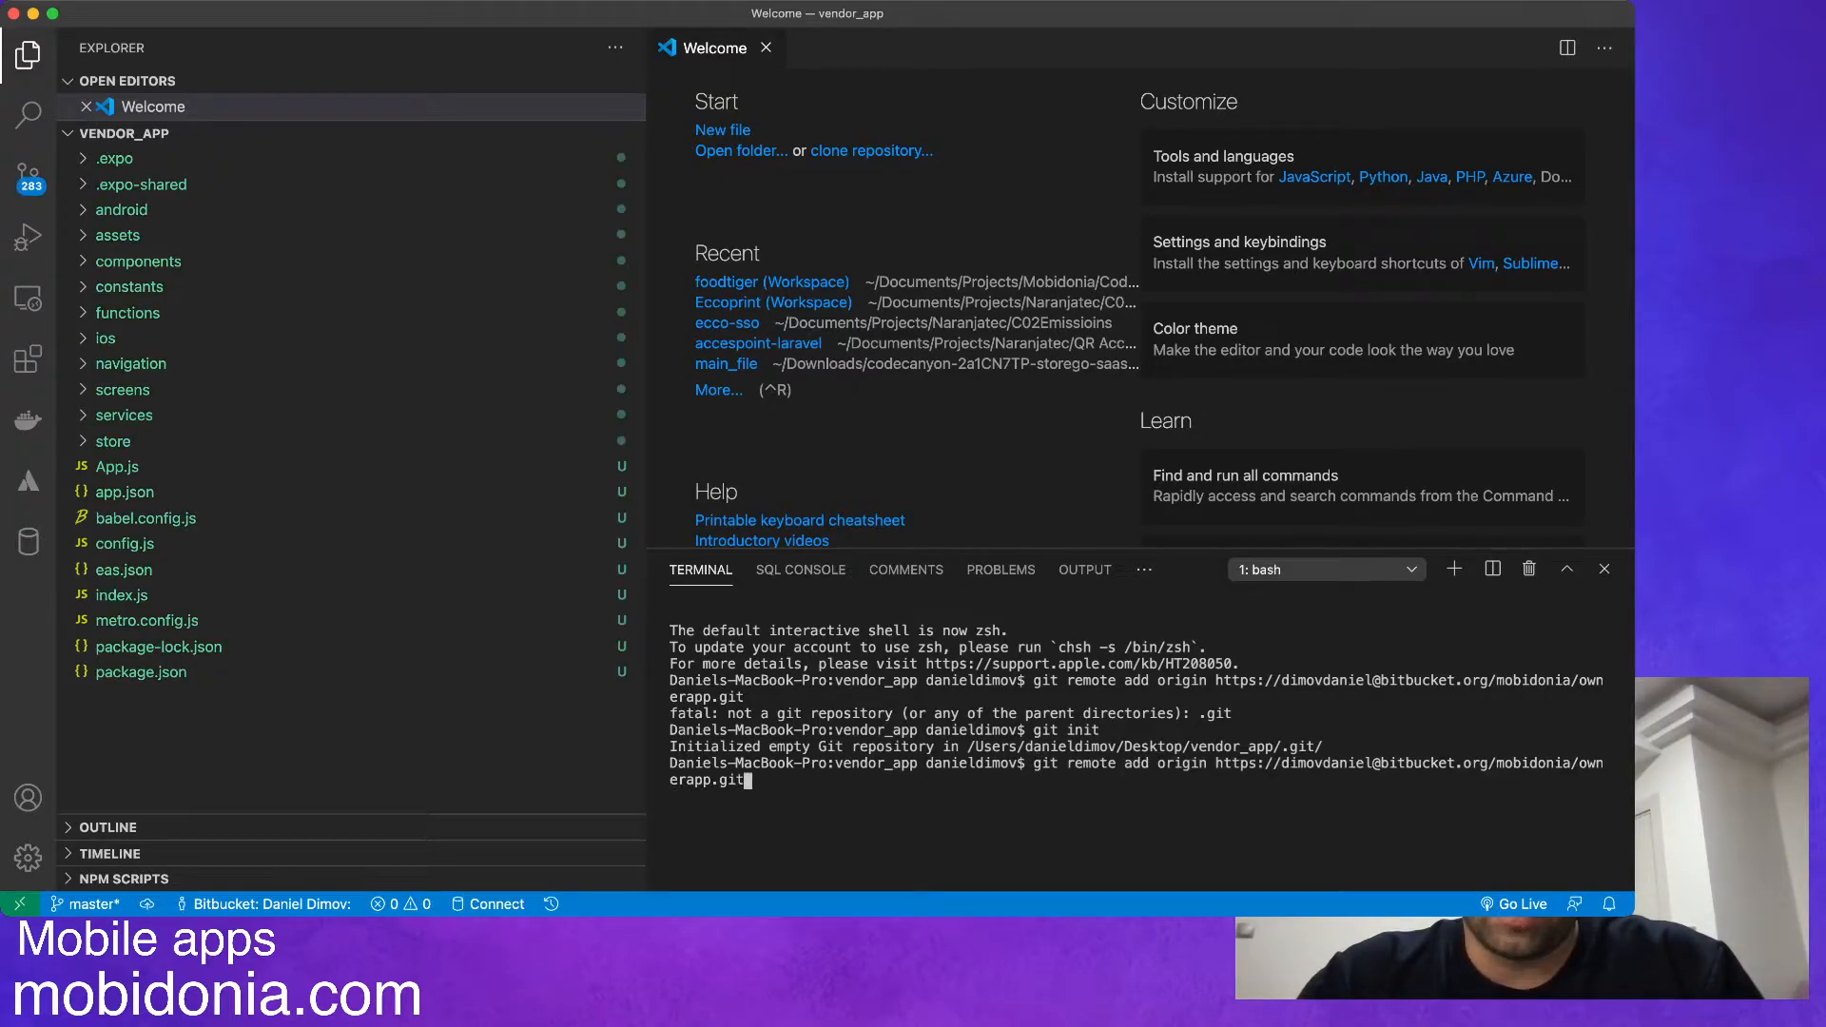
pyautogui.press('Return')
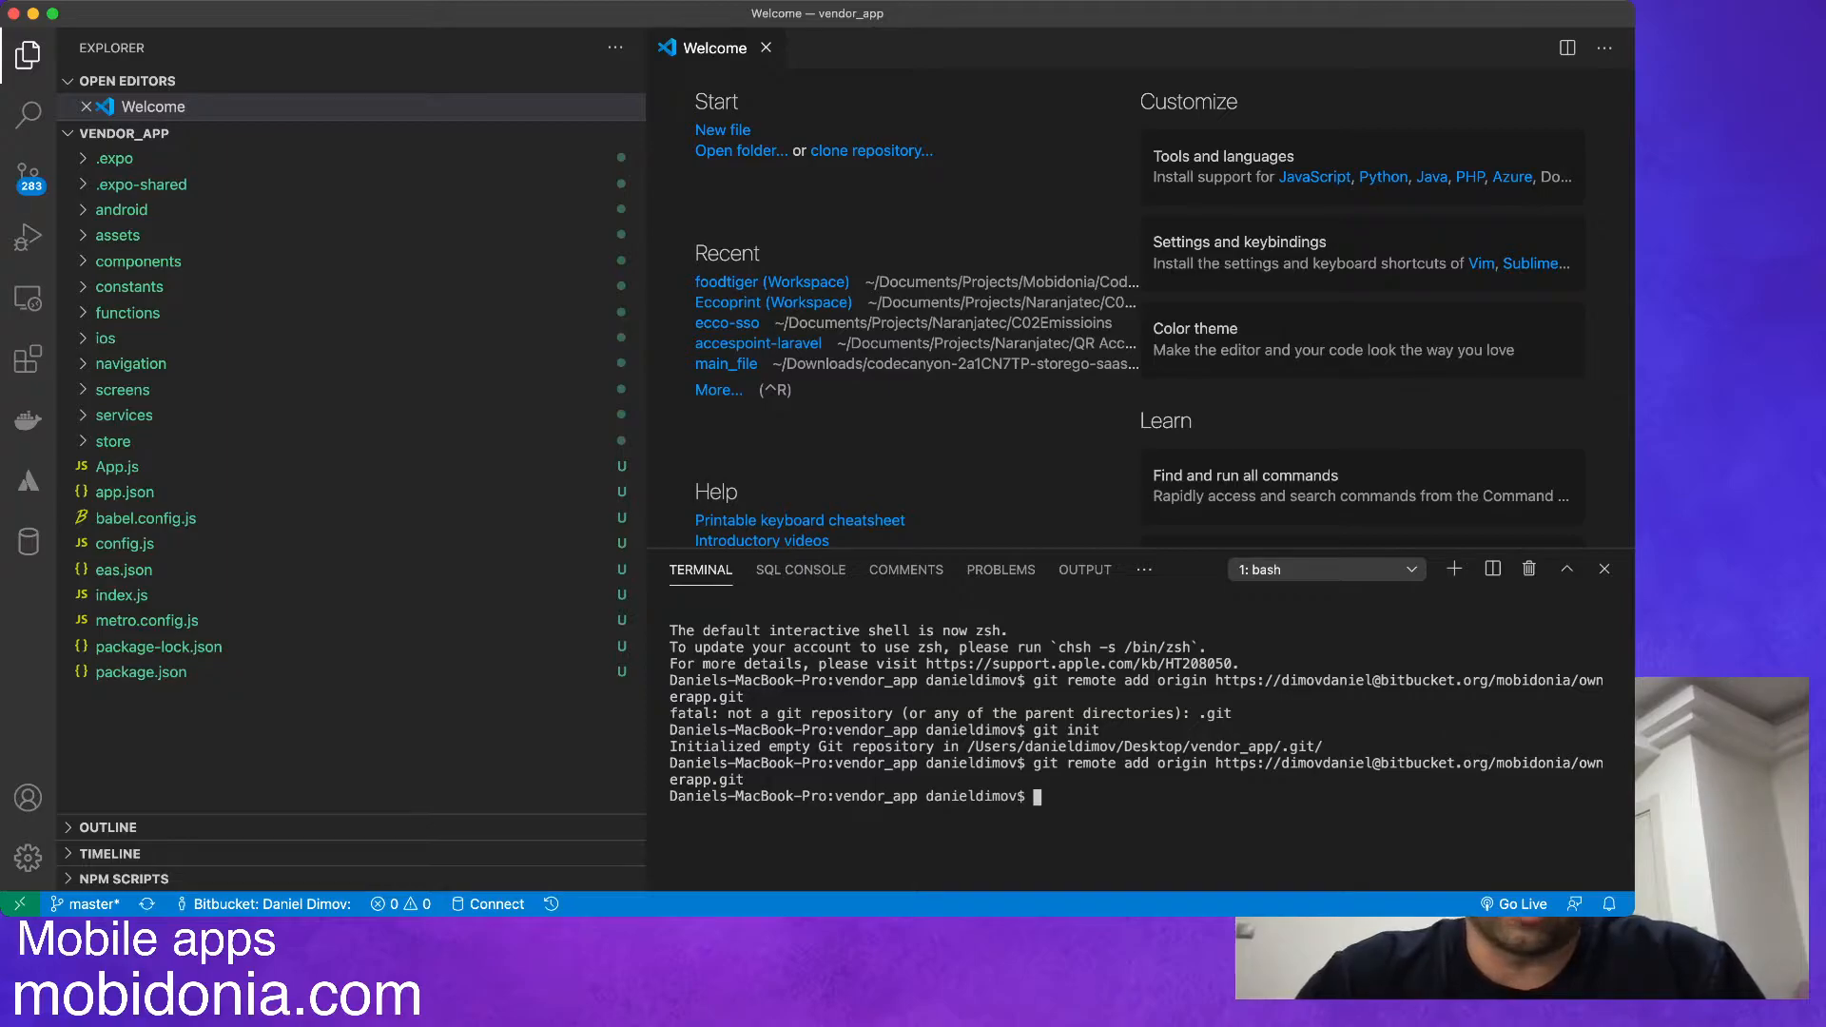
# Try to push the local branch to Bitbucket by running the copied command git push -u origin master.
pyautogui.press('super+Tab')
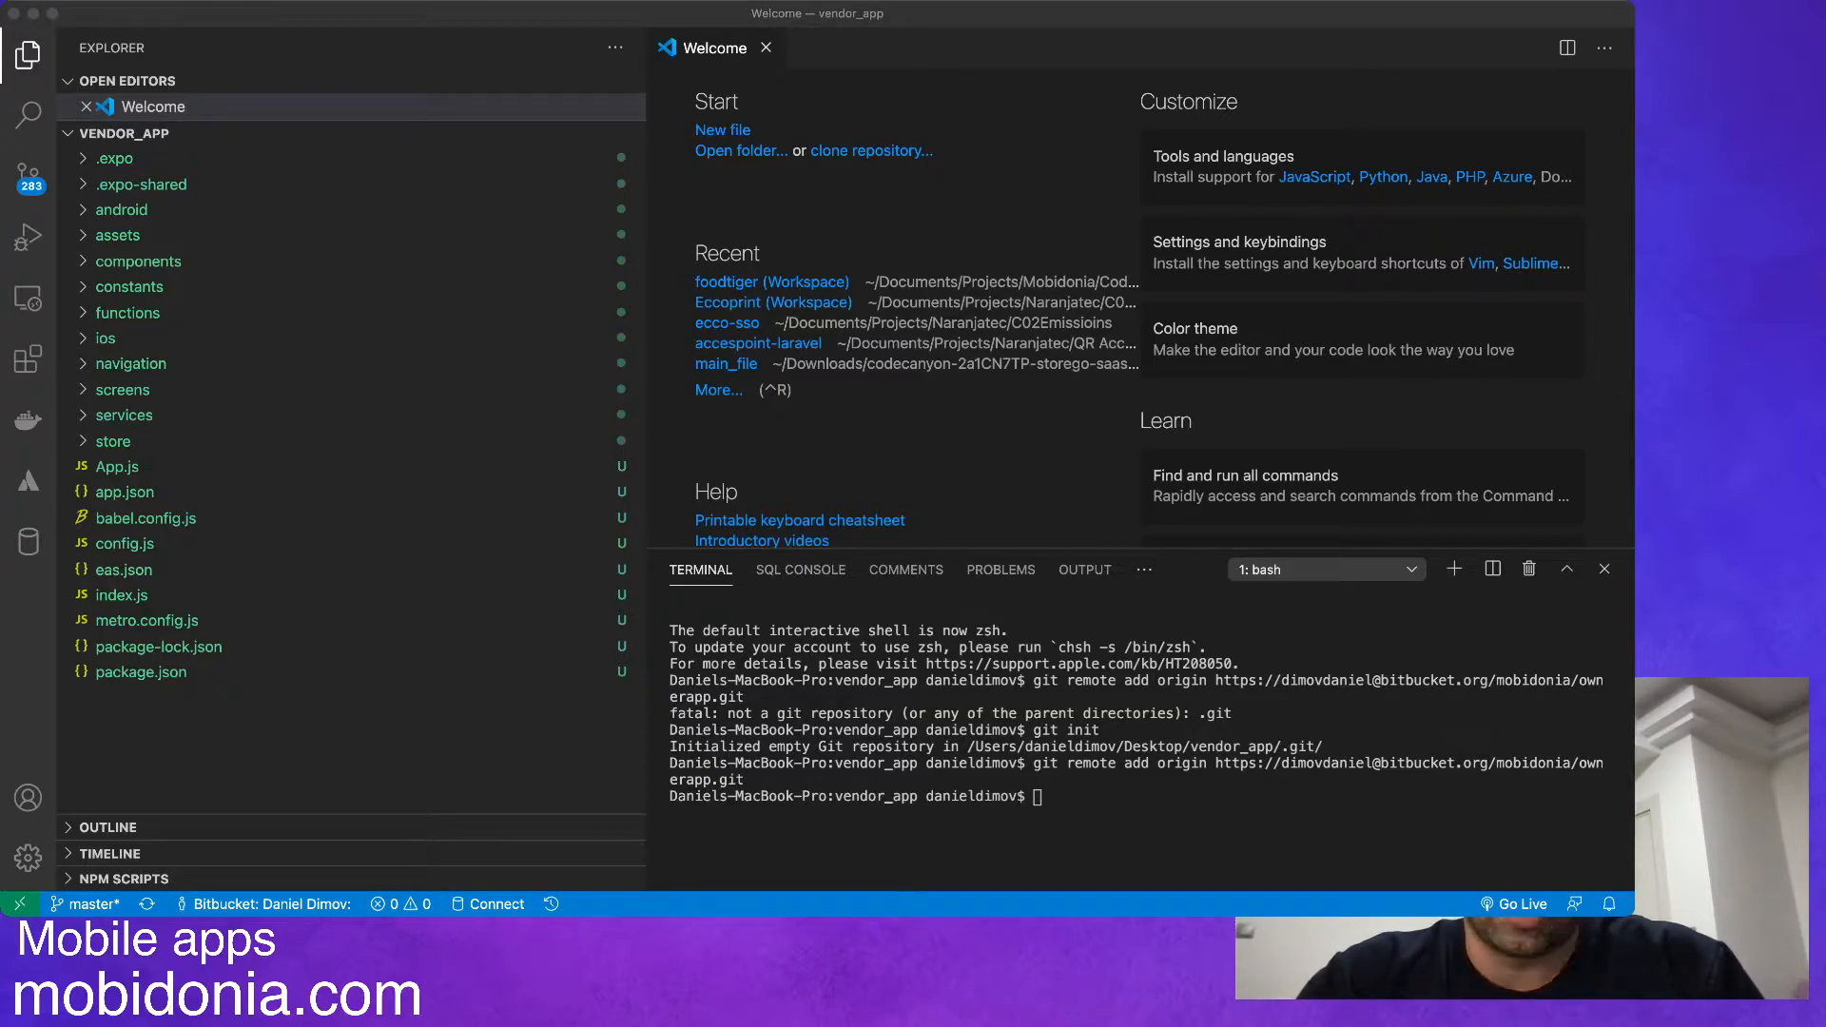
pyautogui.press('super+Tab')
pyautogui.write('git push -u origin master')
pyautogui.press('Return')
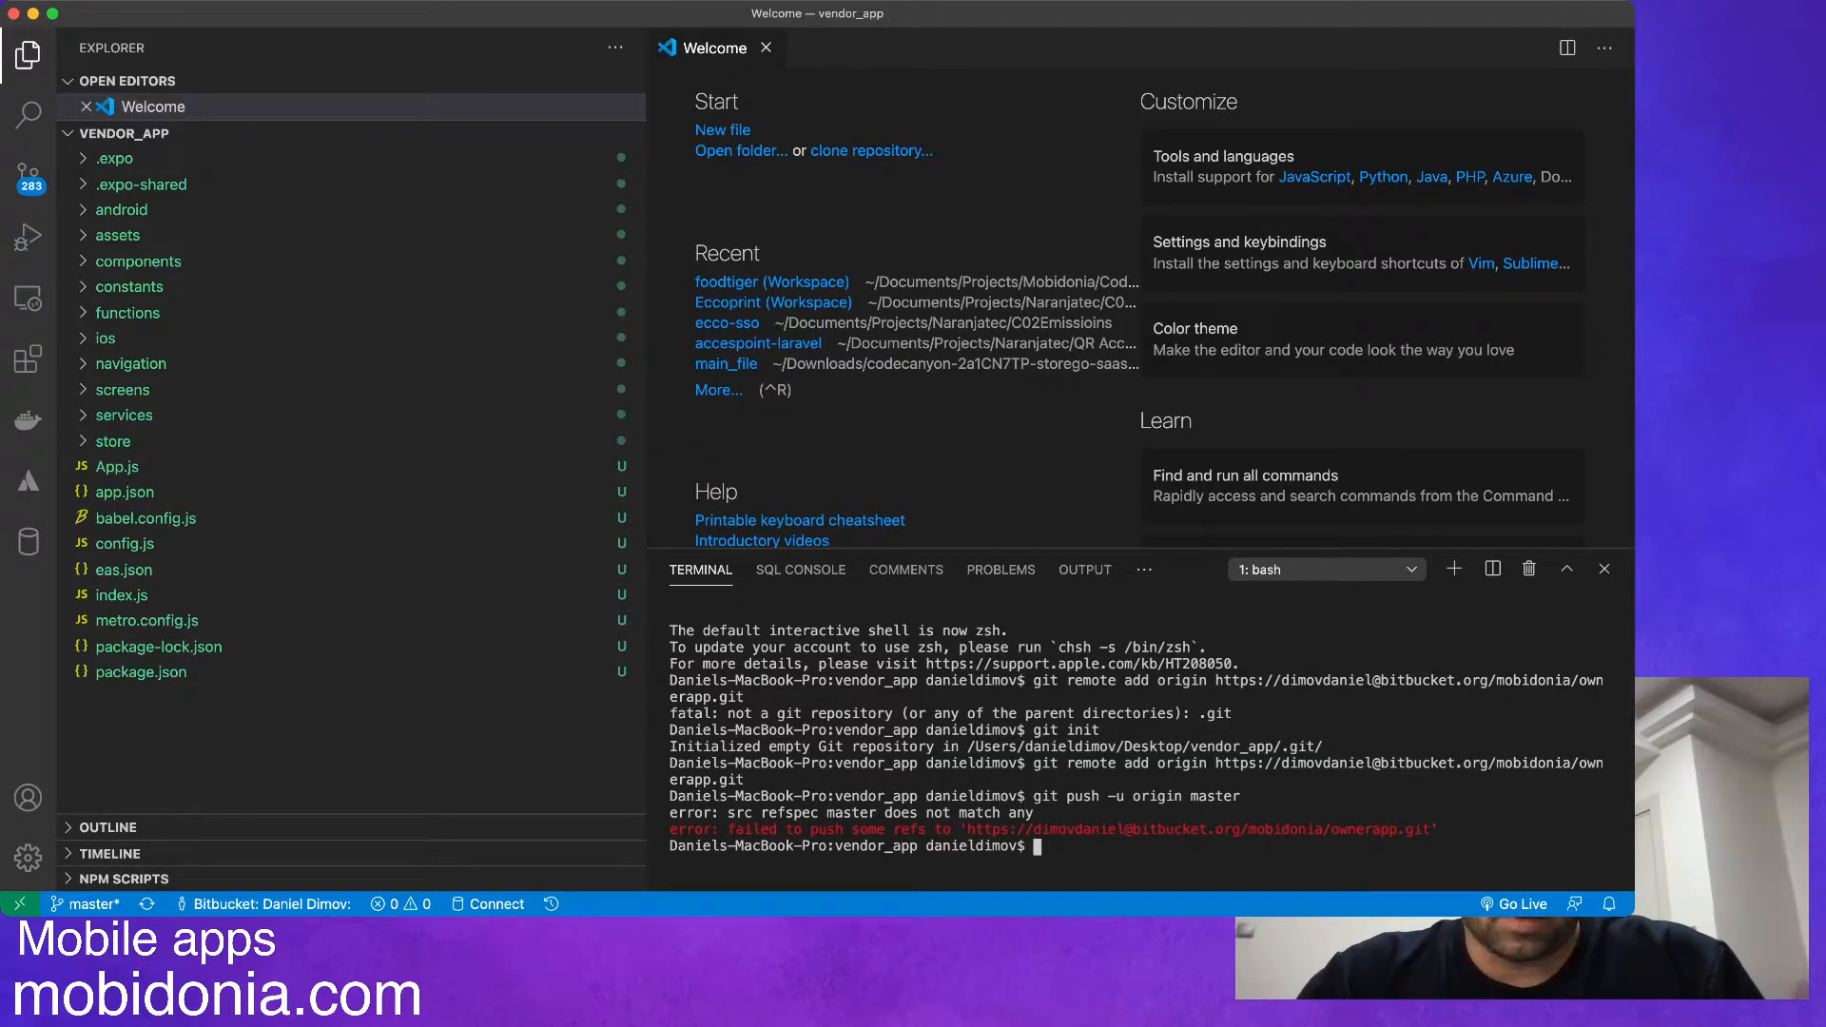
# Try to pull from the remote repository with git pull.
pyautogui.write('git pull')
pyautogui.press('Return')
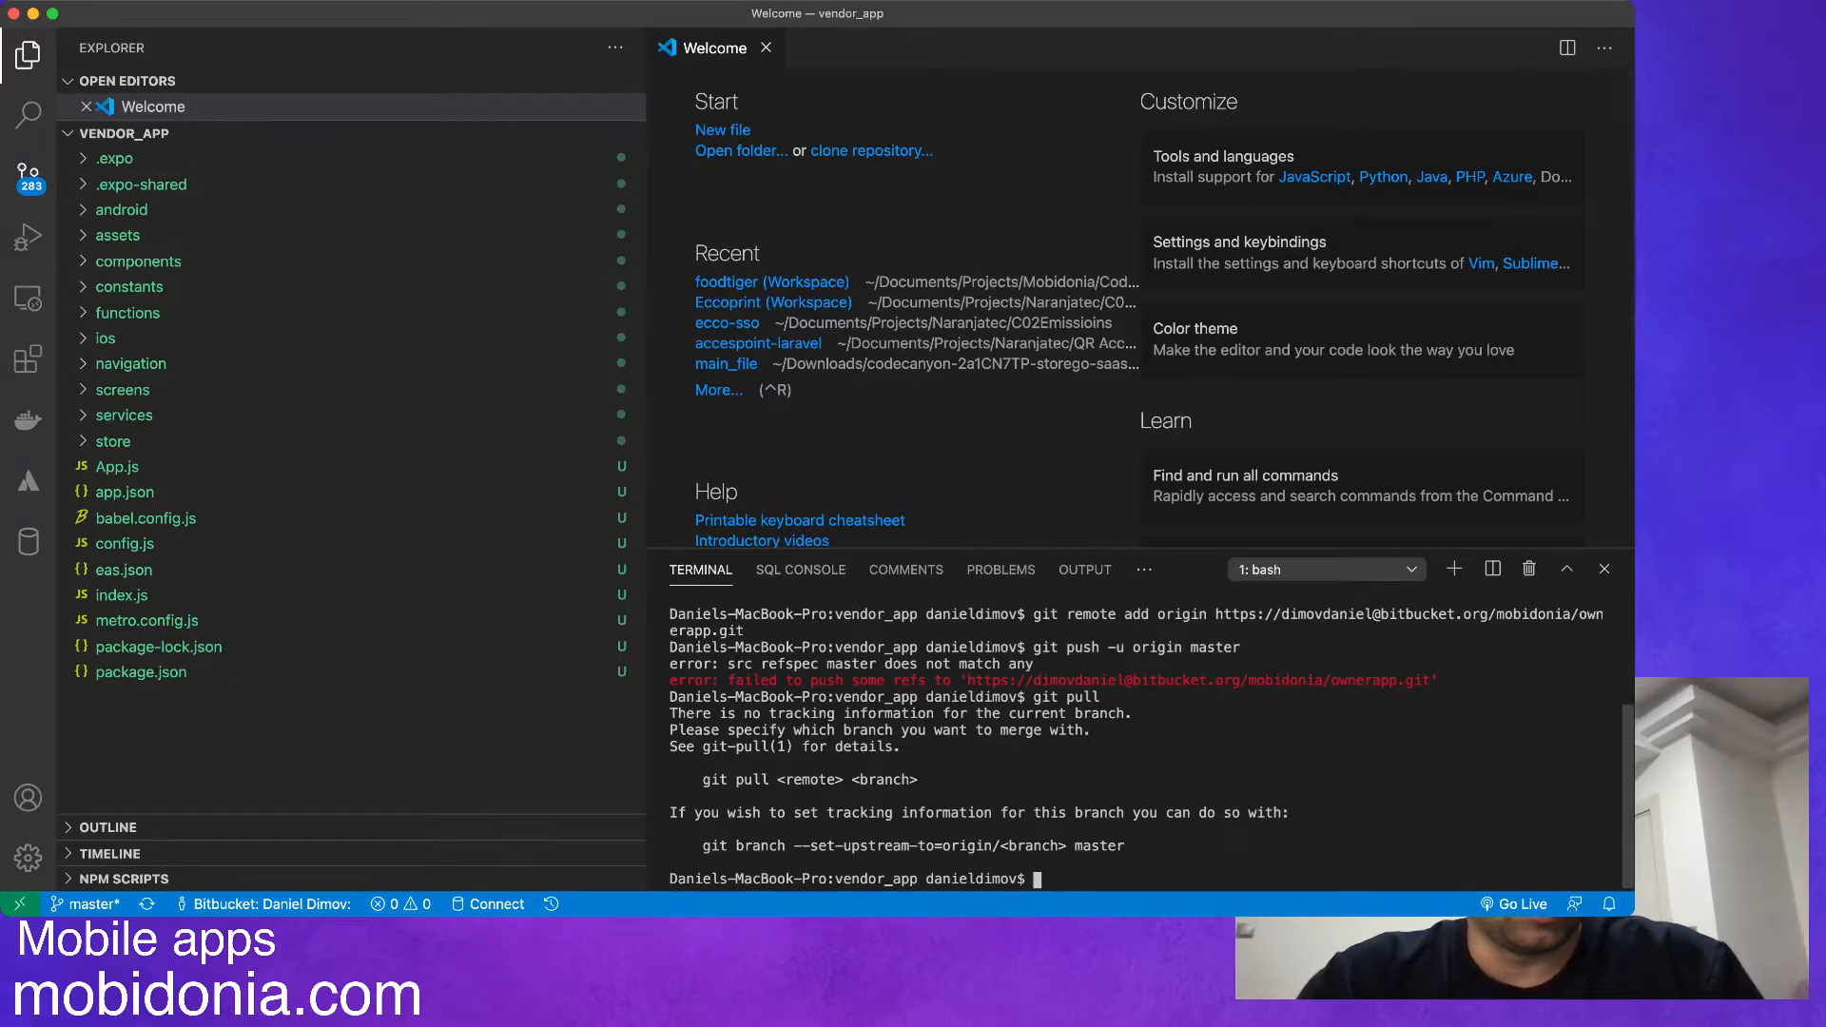
# Stage and commit all vendor_app files with the message "init", and push the master branch to the remote.
pyautogui.hotkey('ctrl', 'shift', 'g')
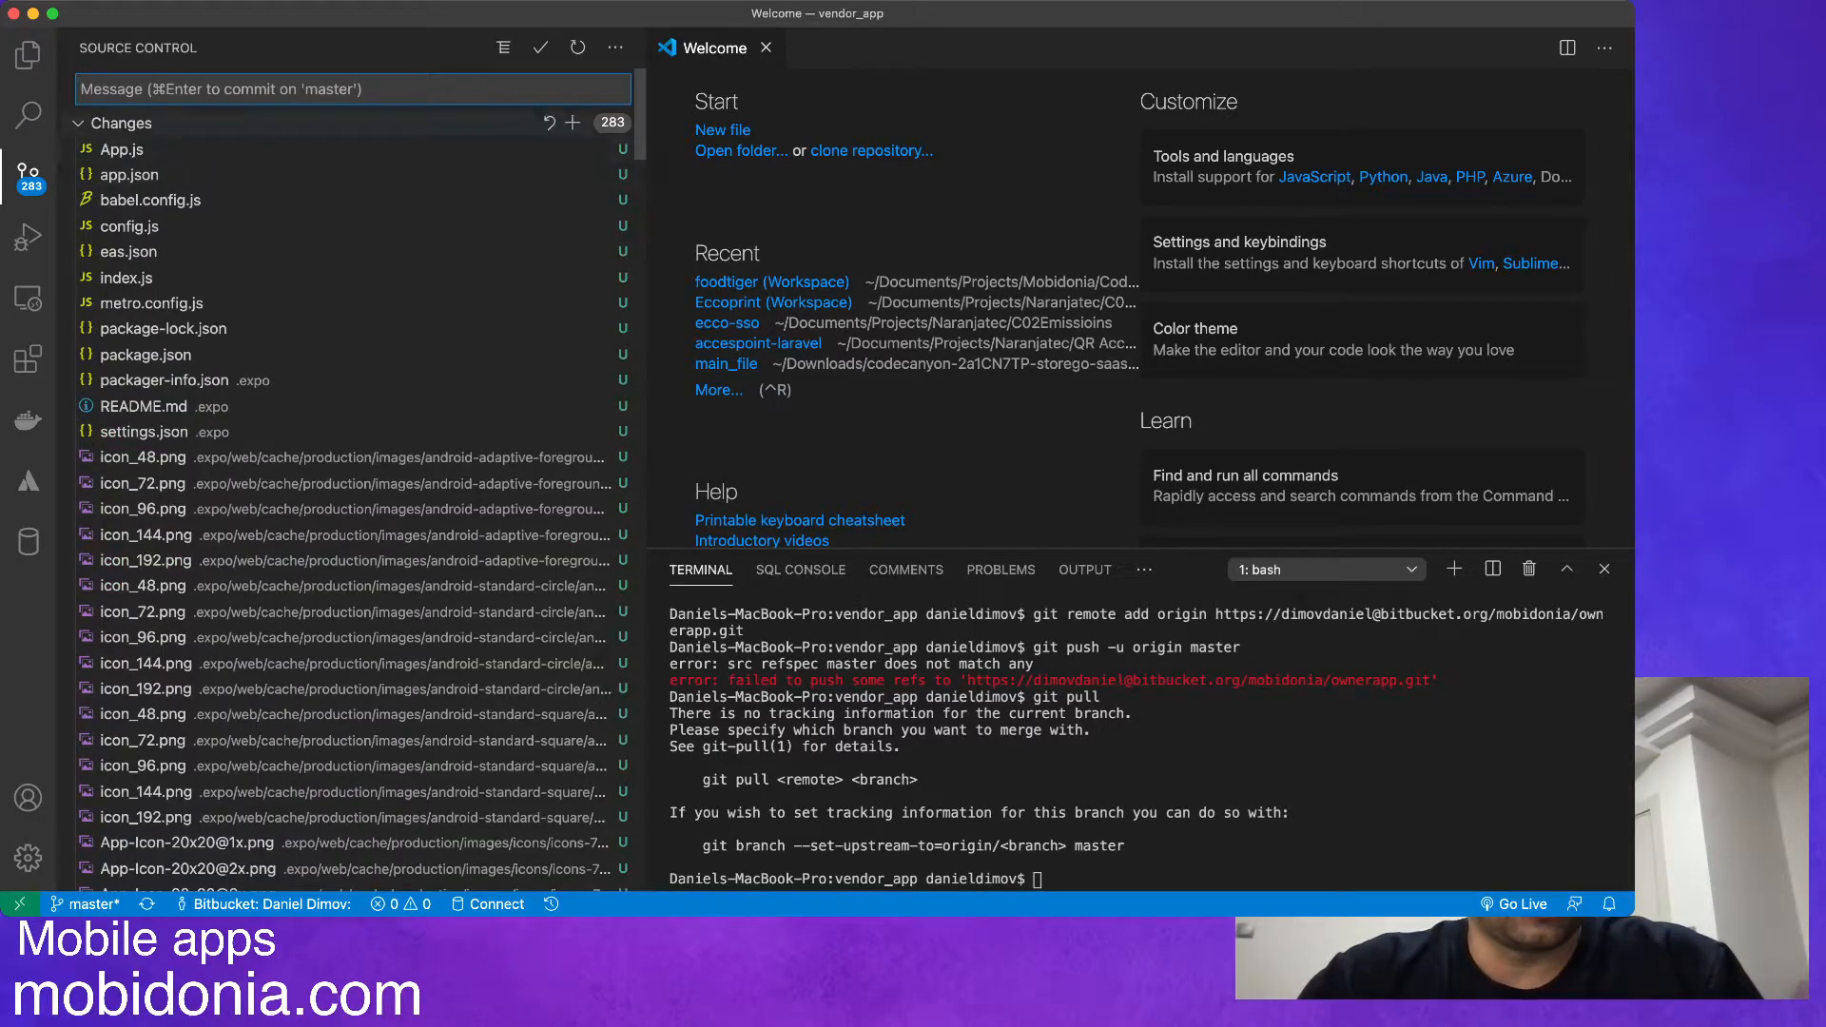
pyautogui.click(571, 122)
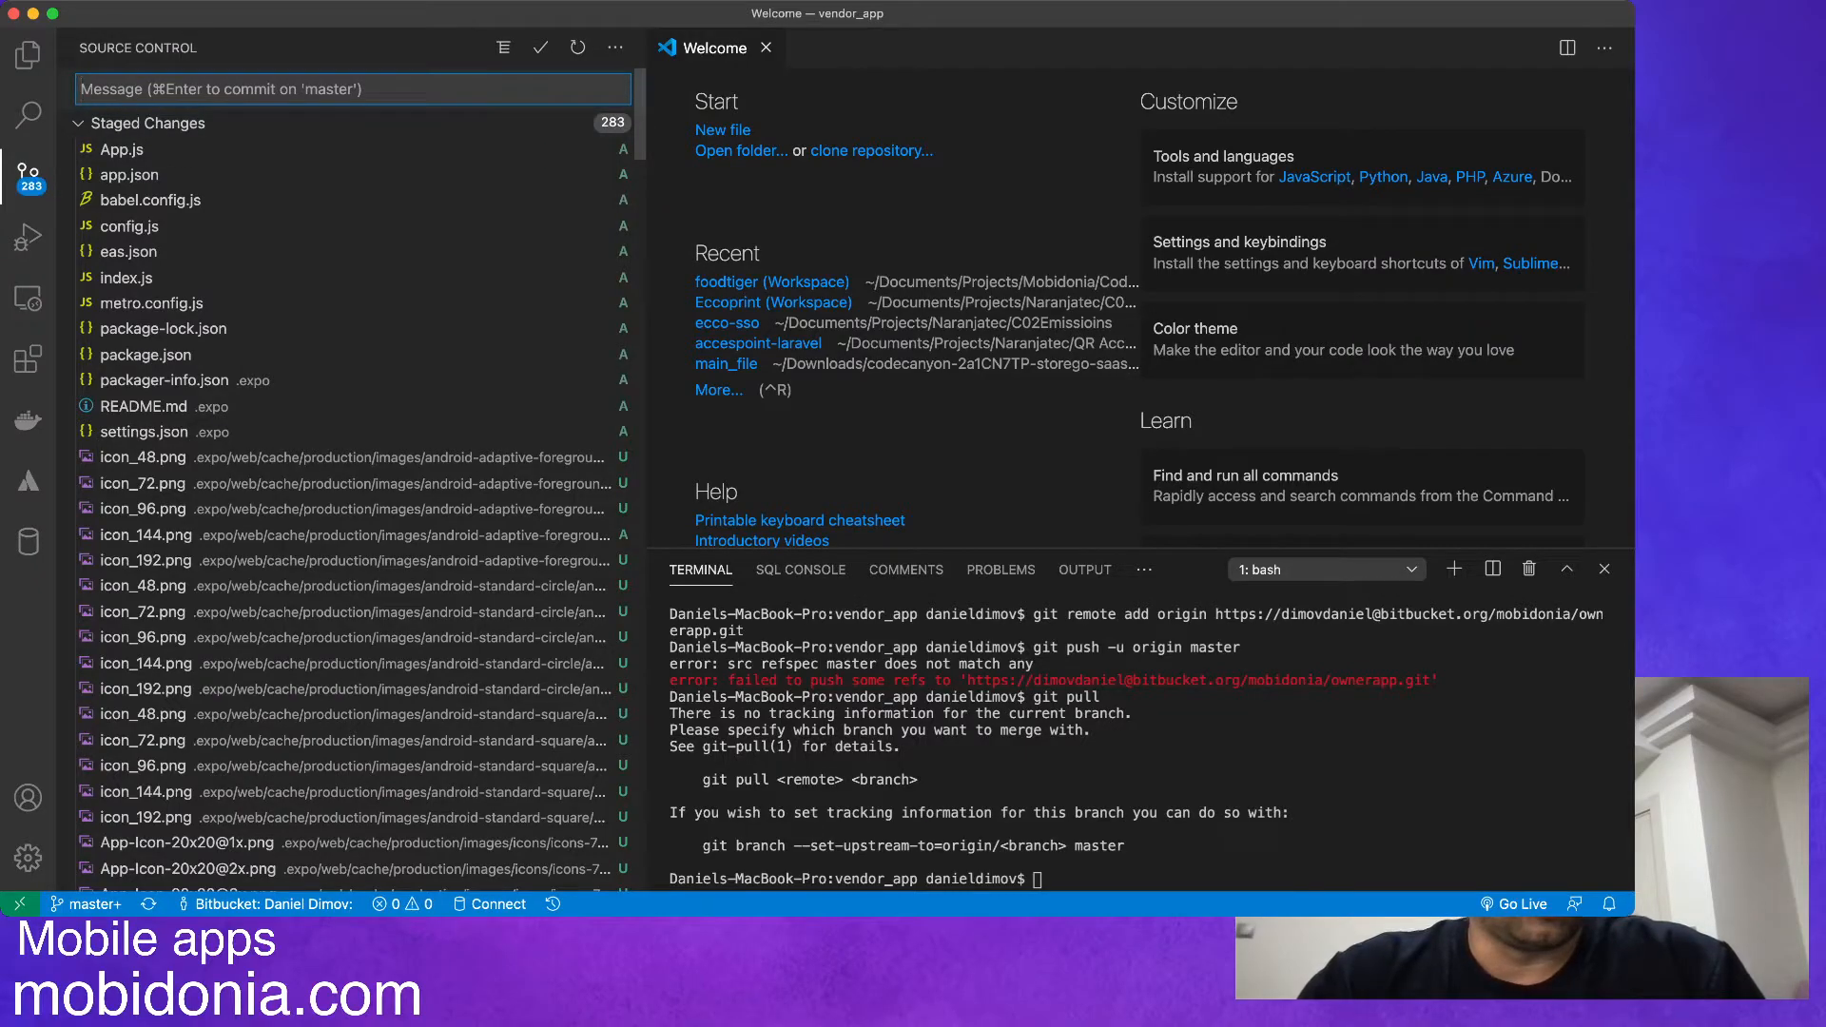
pyautogui.write('init')
pyautogui.press('super+Return')
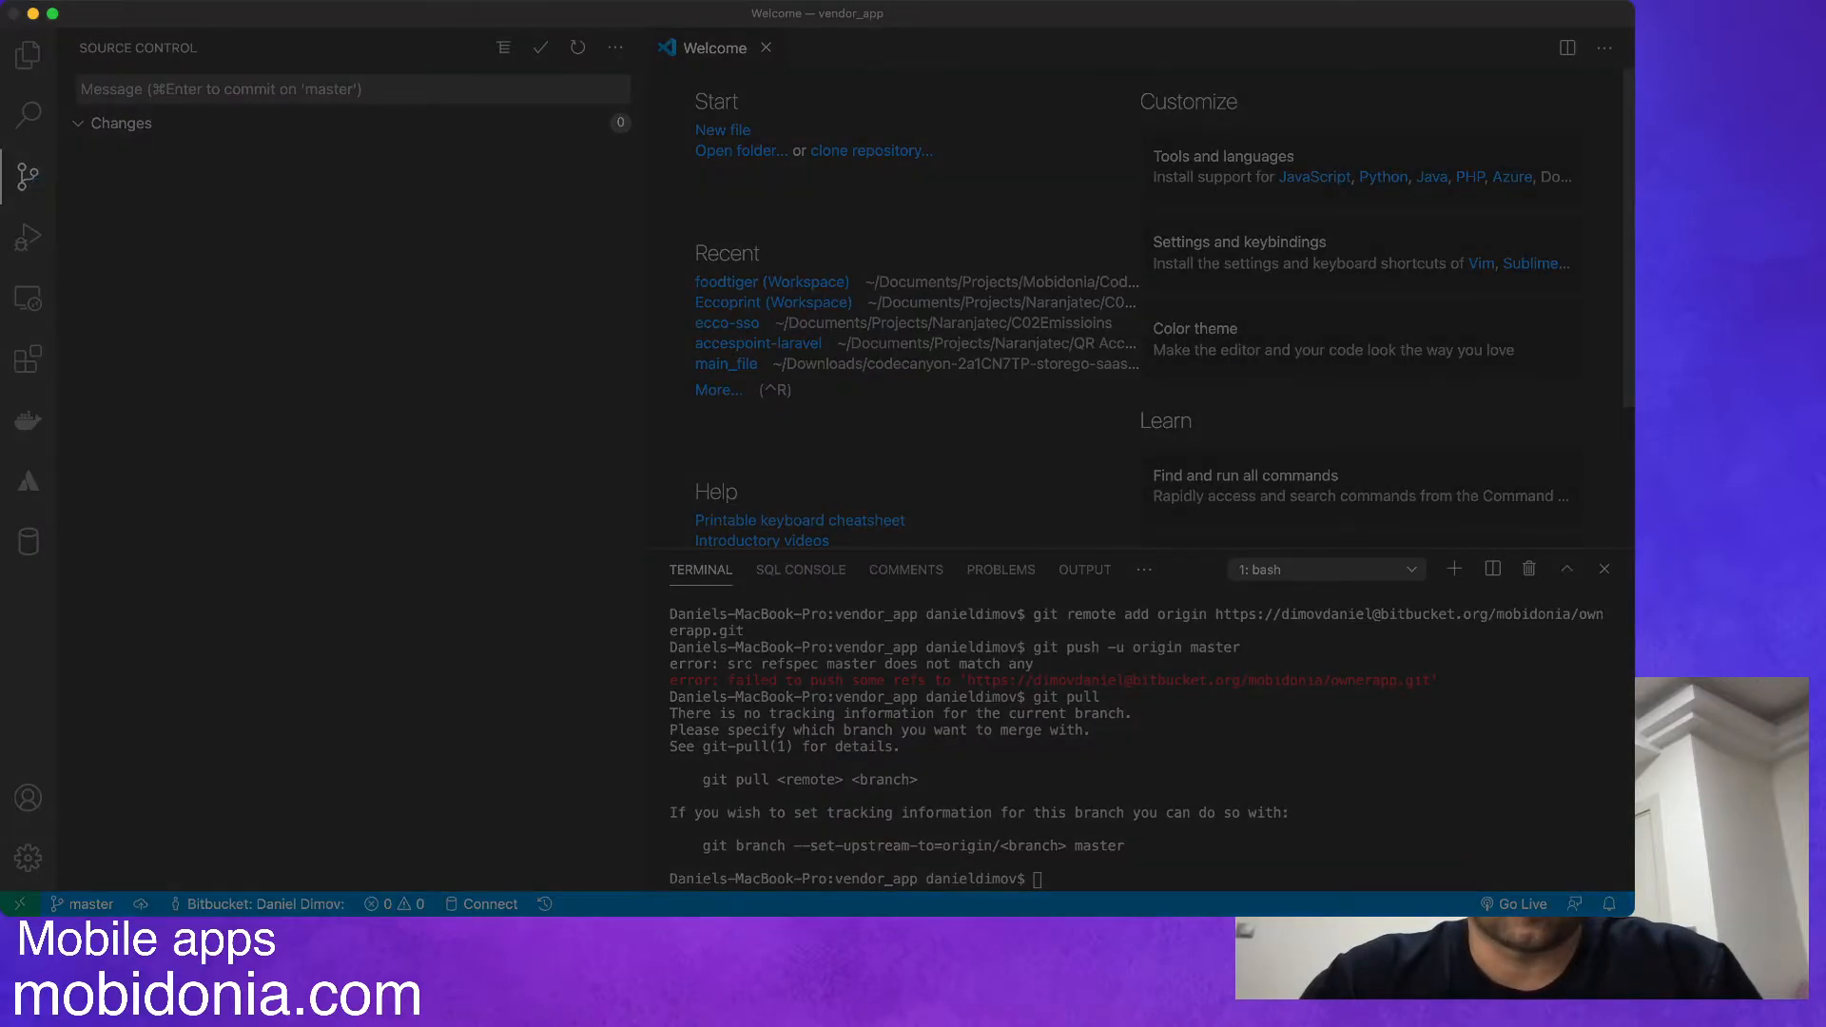
pyautogui.press('Return')
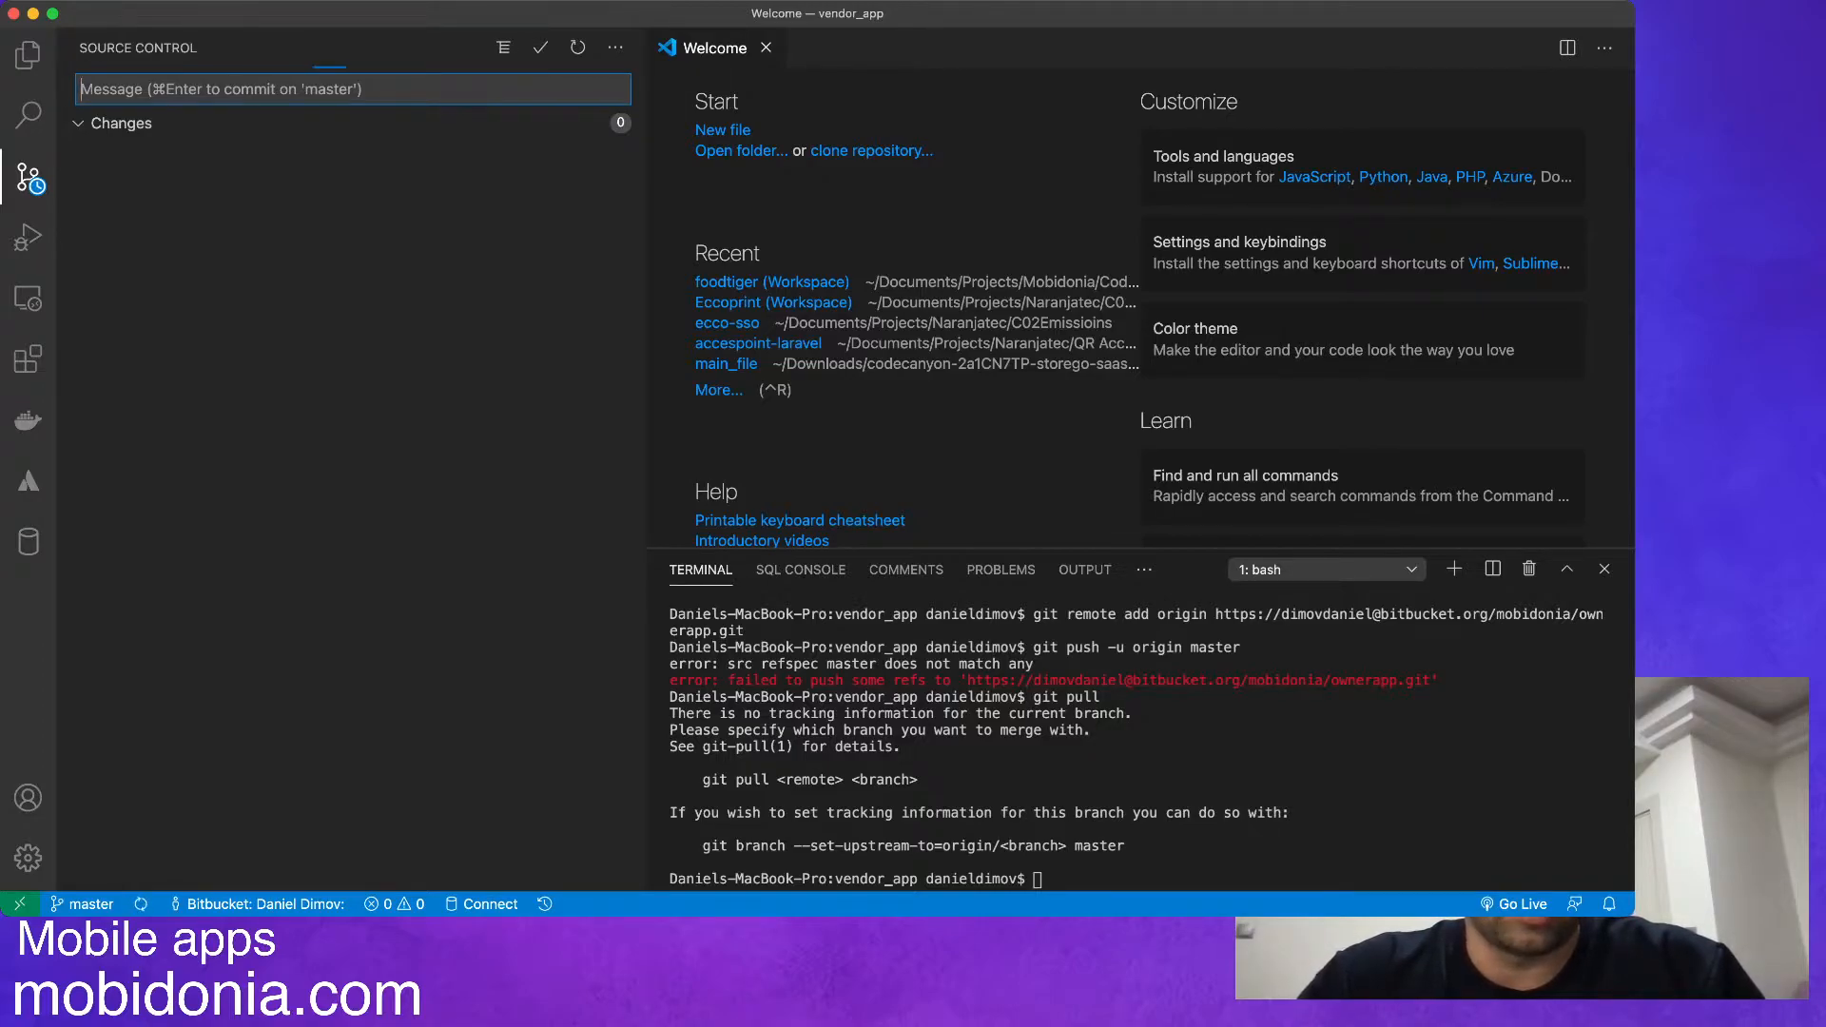
# Return to Chrome, reload the ownerapp repository page on Bitbucket and check its list of source files.
pyautogui.press('super+Tab')
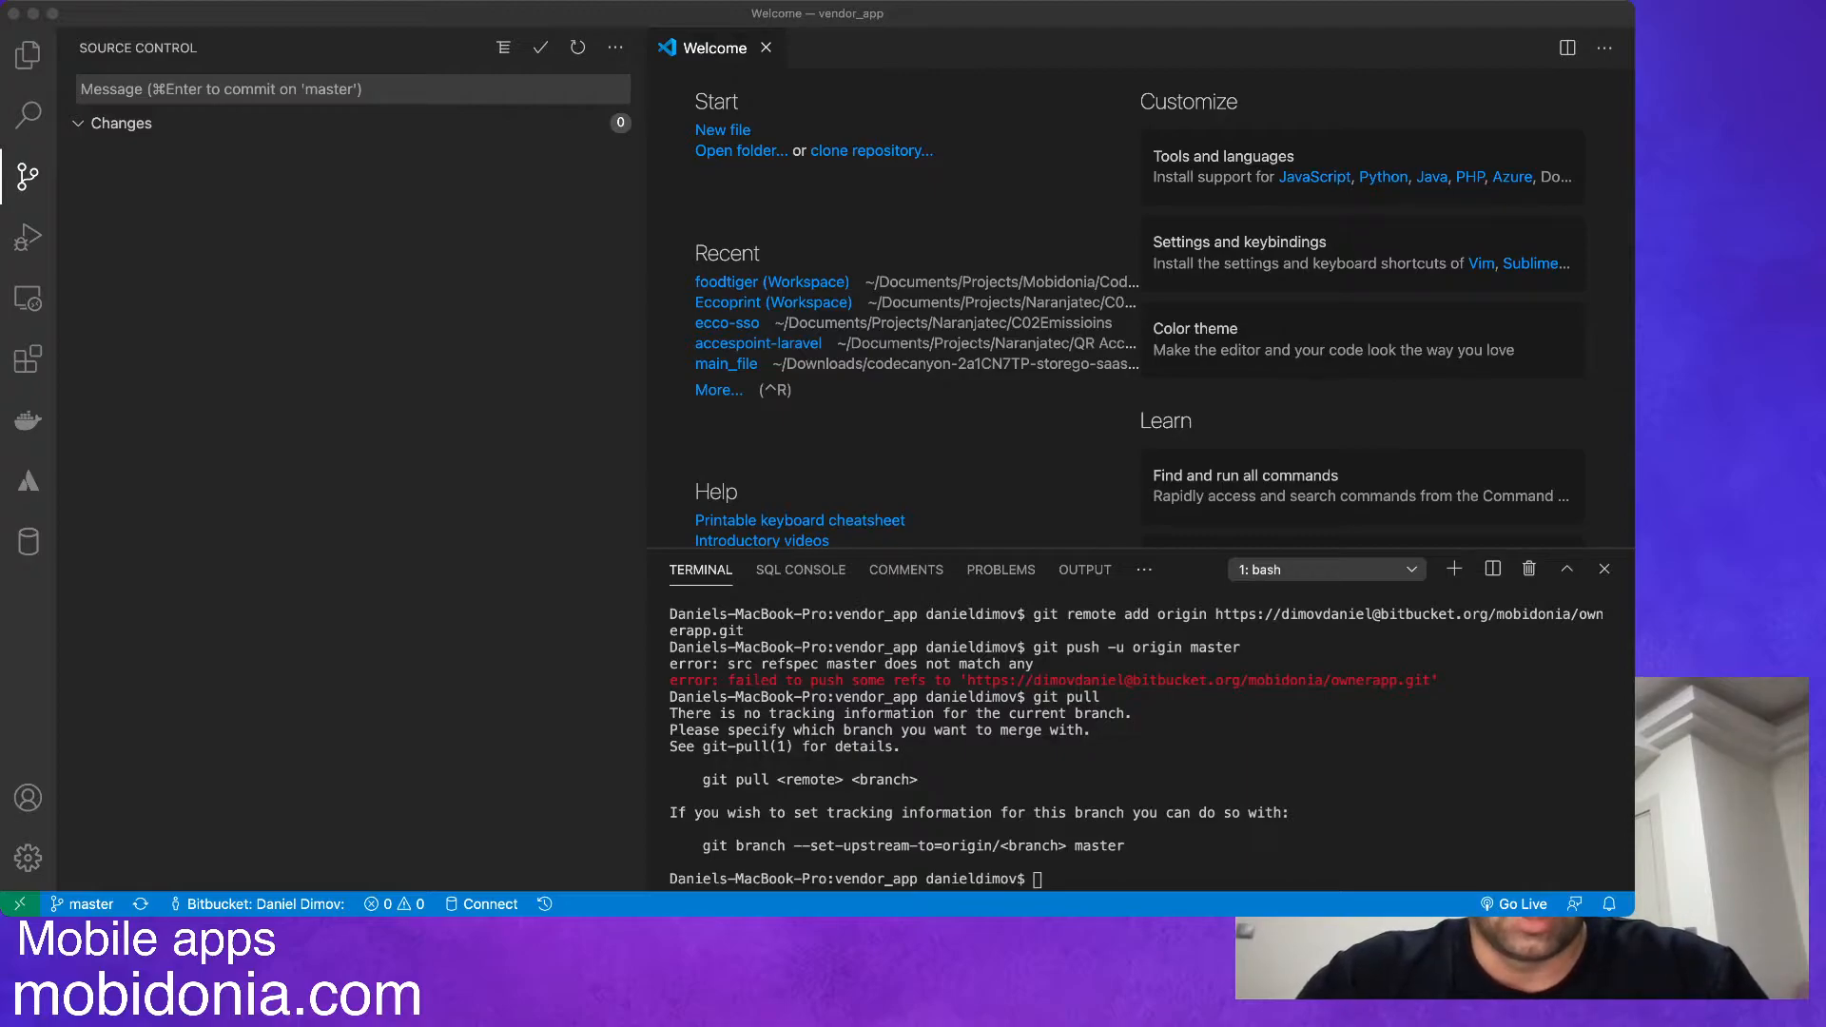
pyautogui.press('super+Tab')
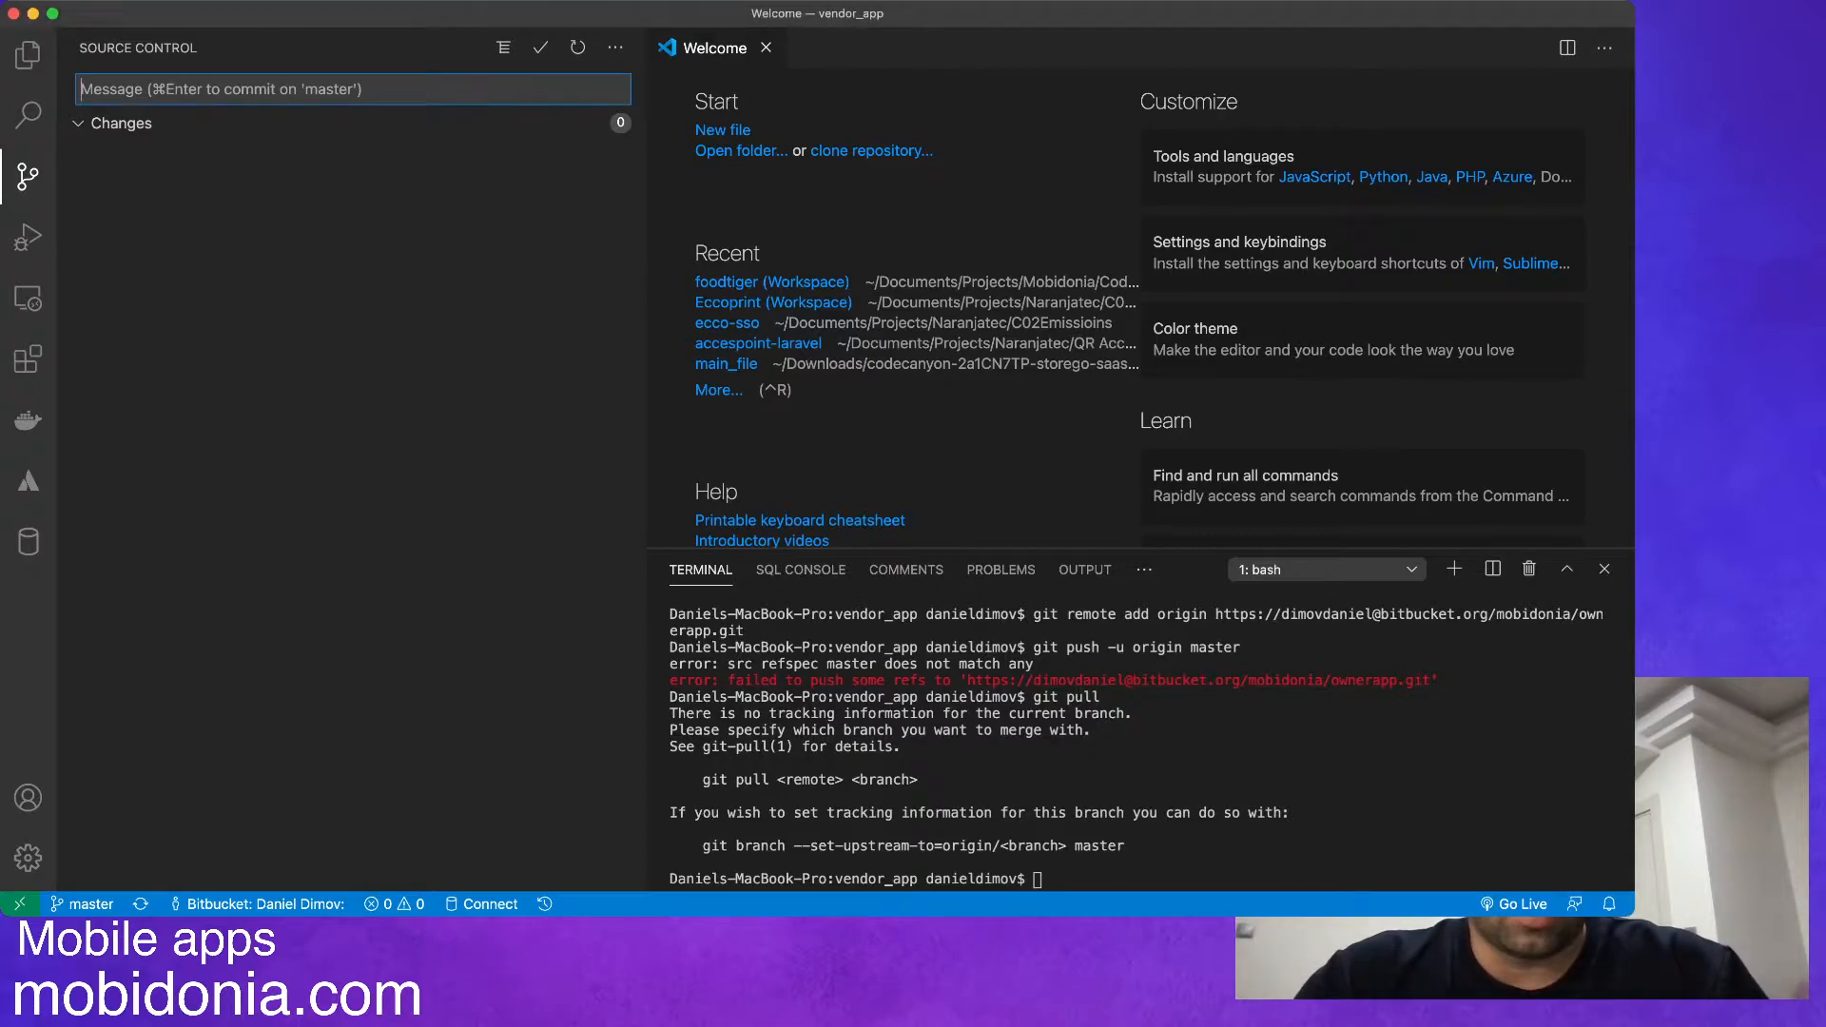
pyautogui.click(33, 14)
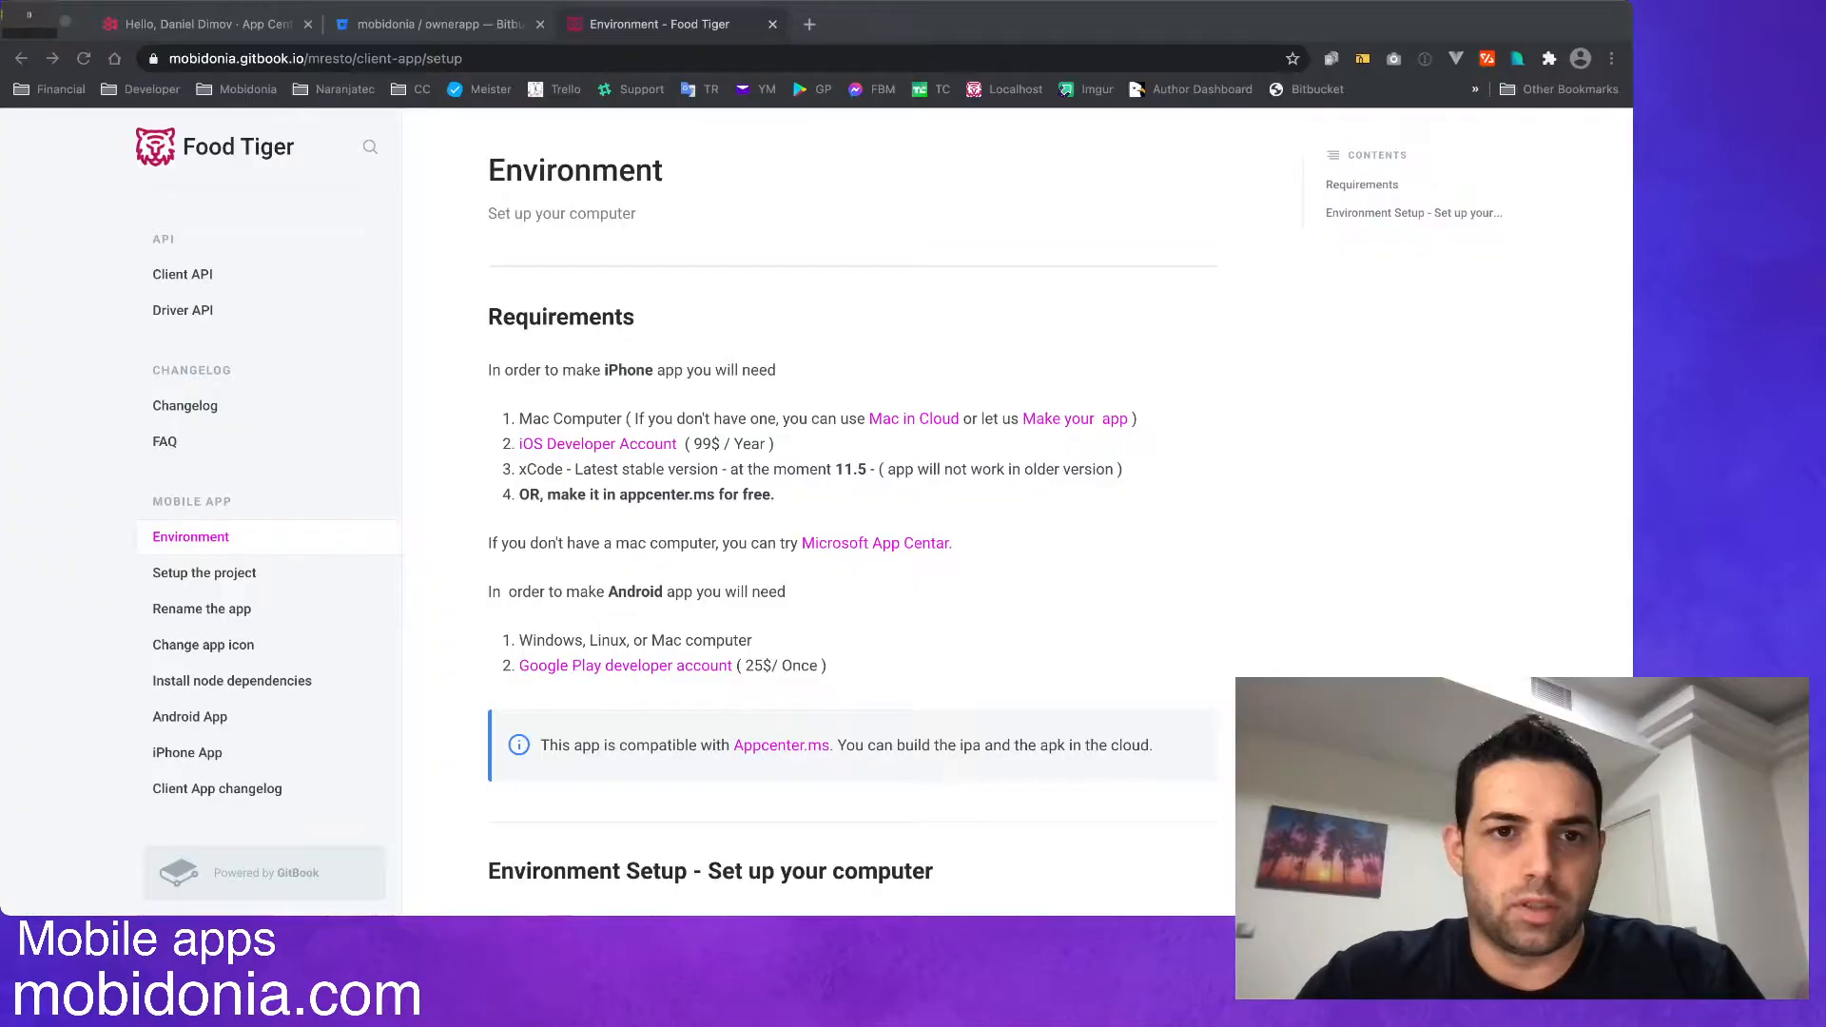
pyautogui.click(440, 25)
pyautogui.press('super+r')
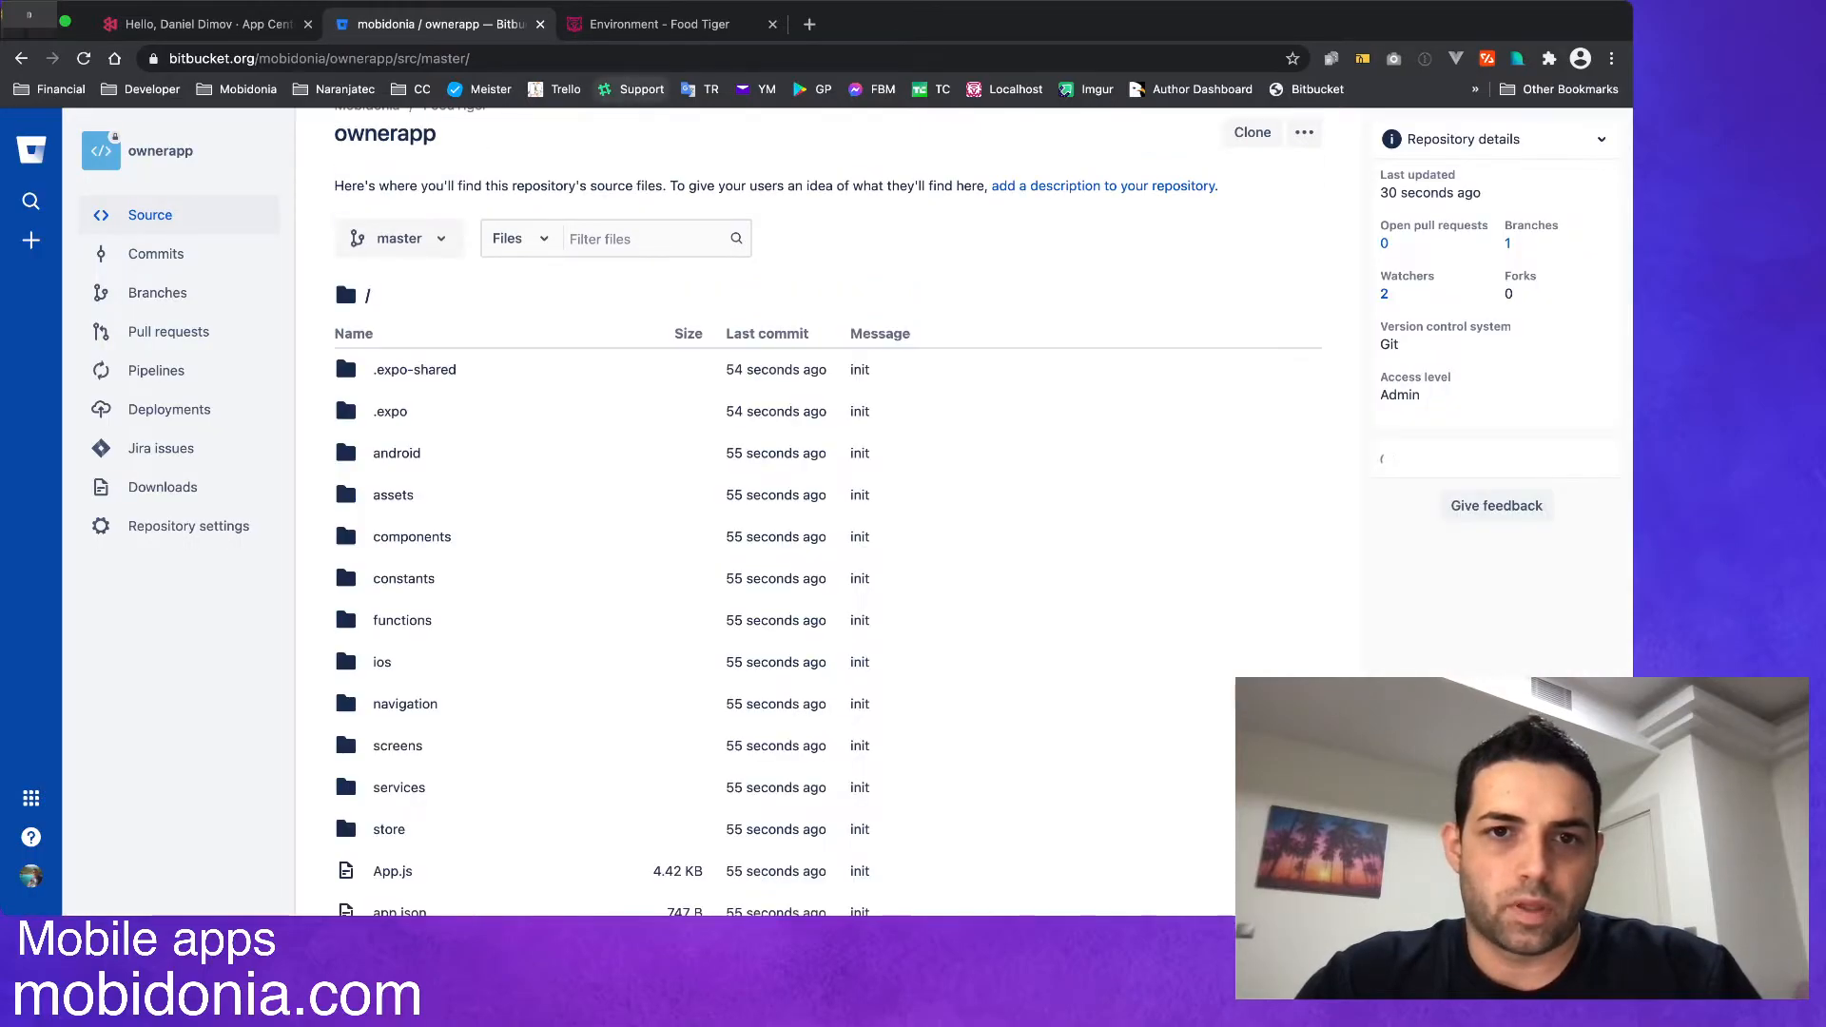
pyautogui.scroll(-5, 828, 381)
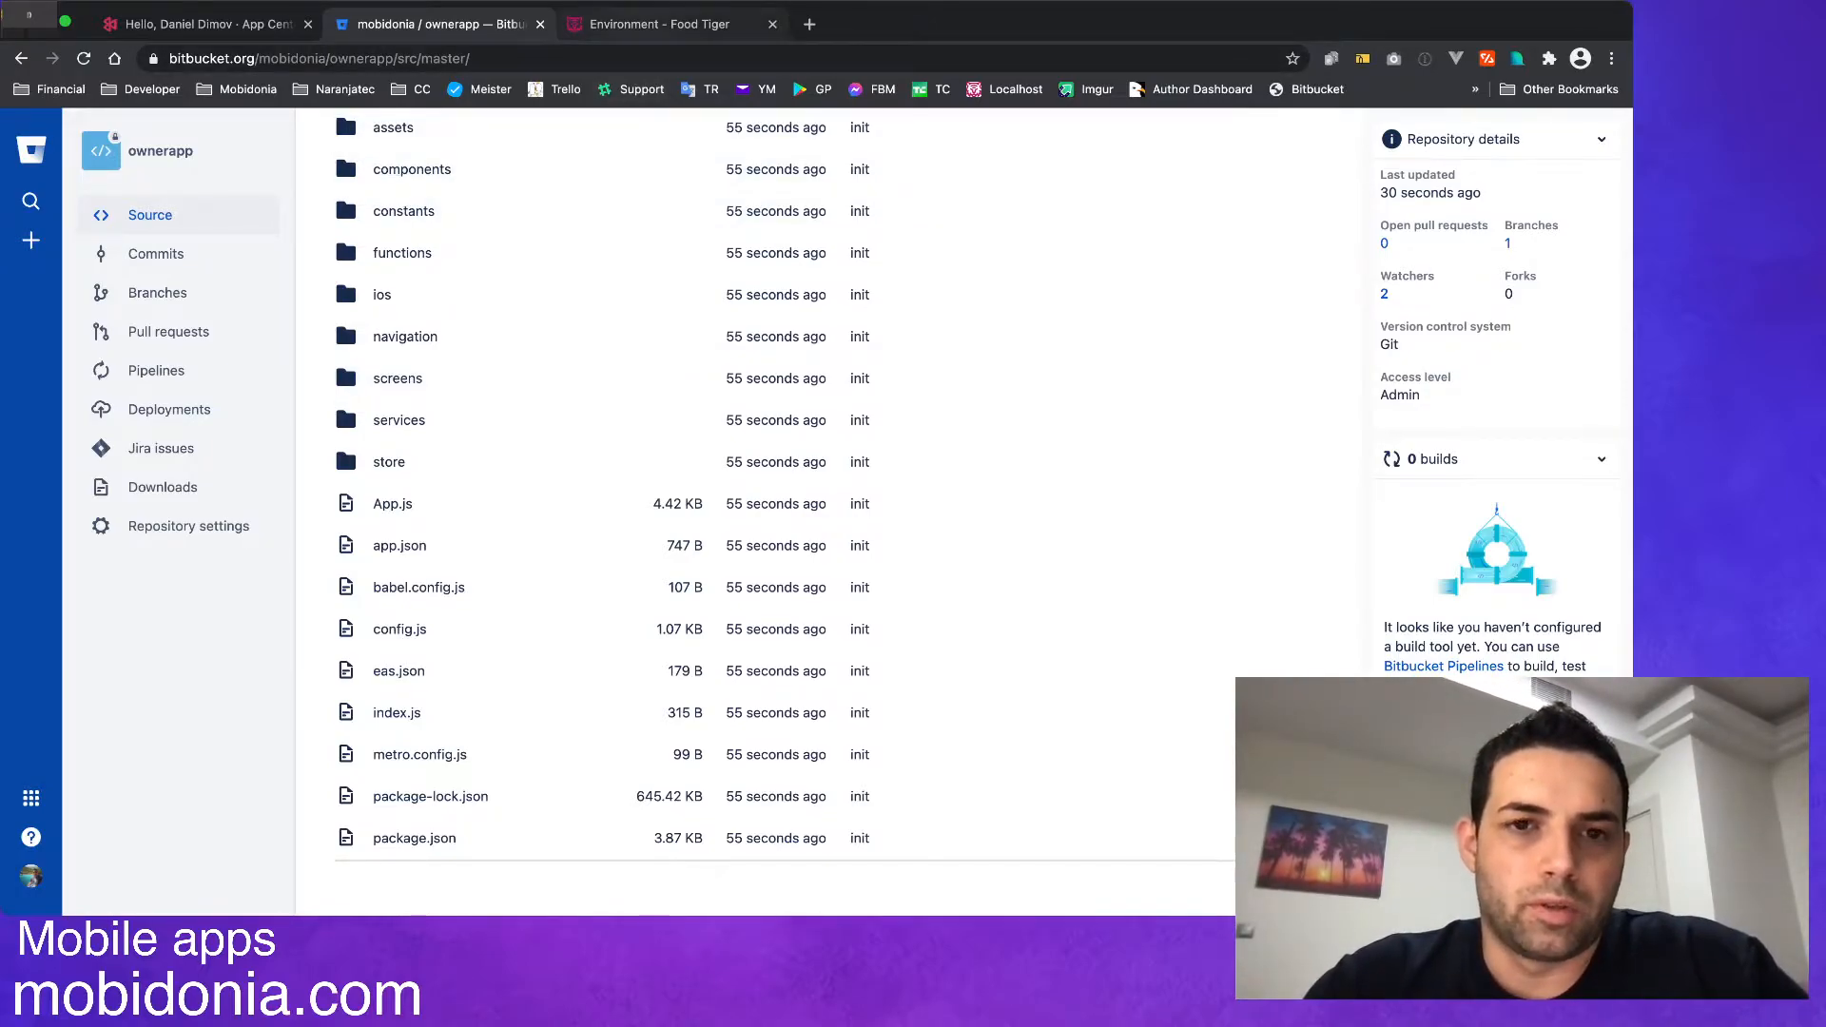
# Review the Food Tiger documentation pages on renaming the app, its icon, node dependencies, the Android app and project setup.
pyautogui.hotkey('ctrl', 'Tab')
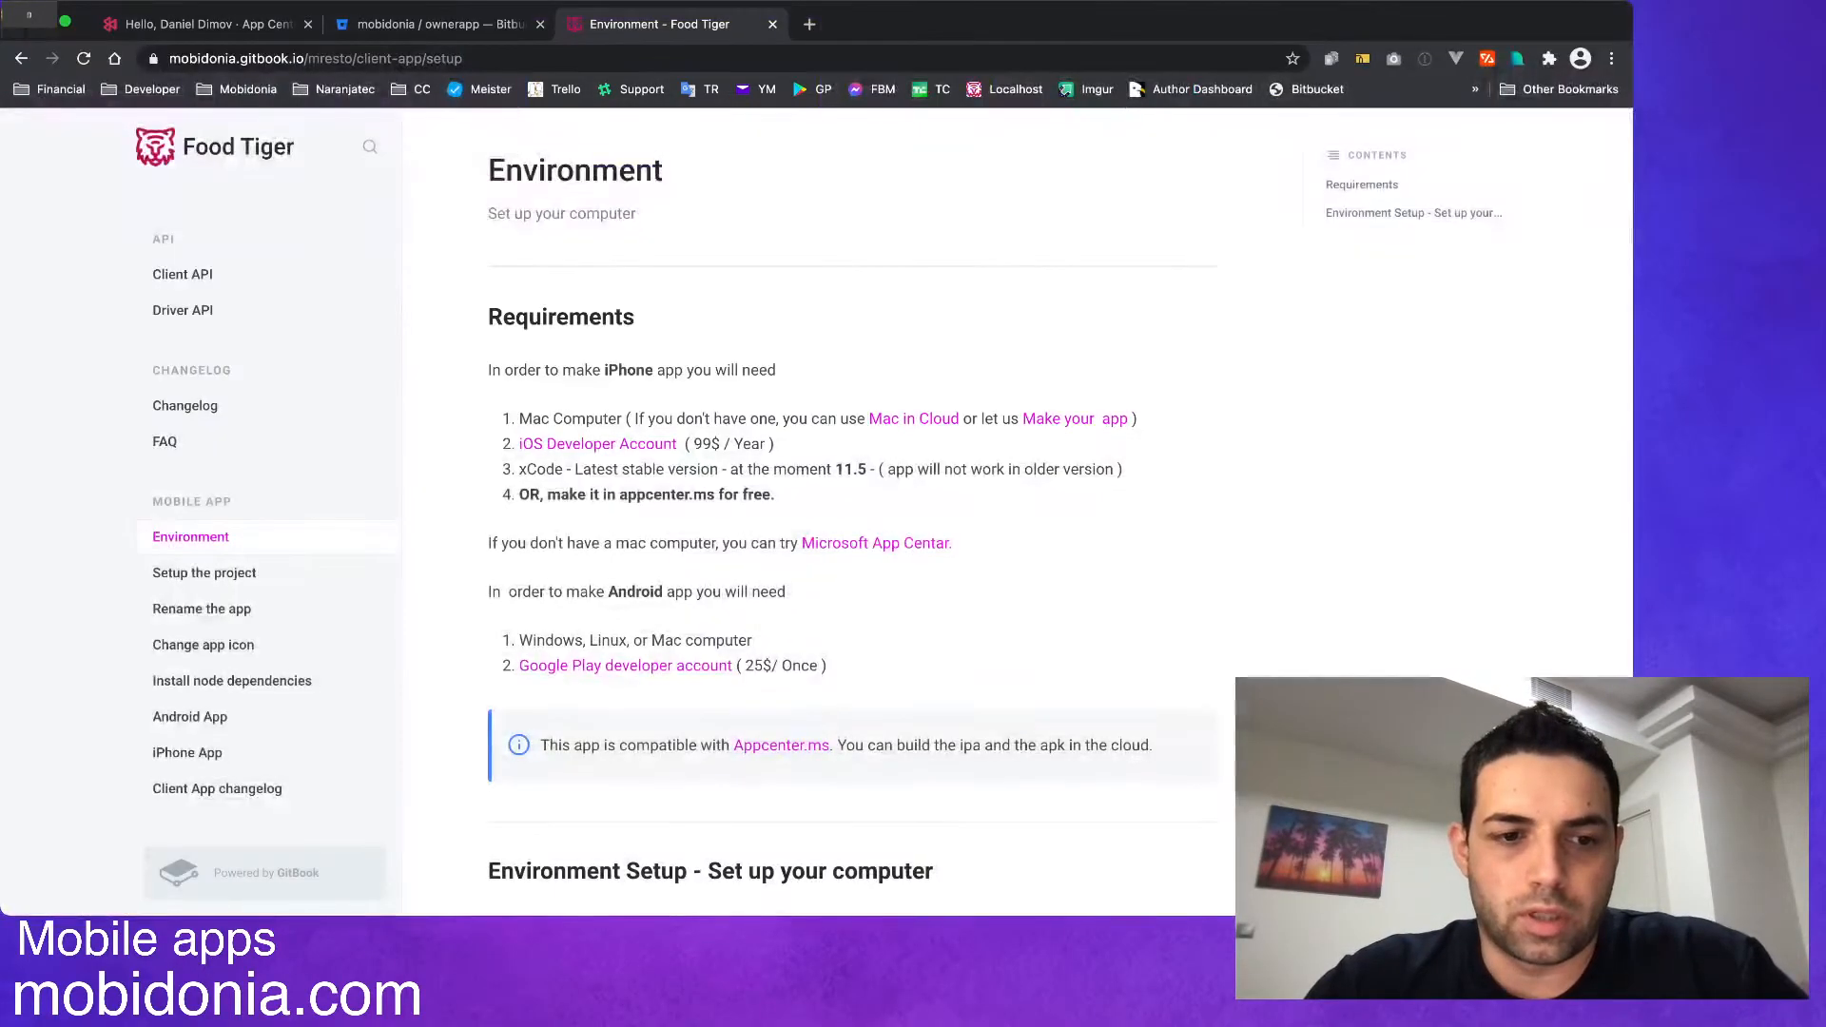
pyautogui.click(202, 609)
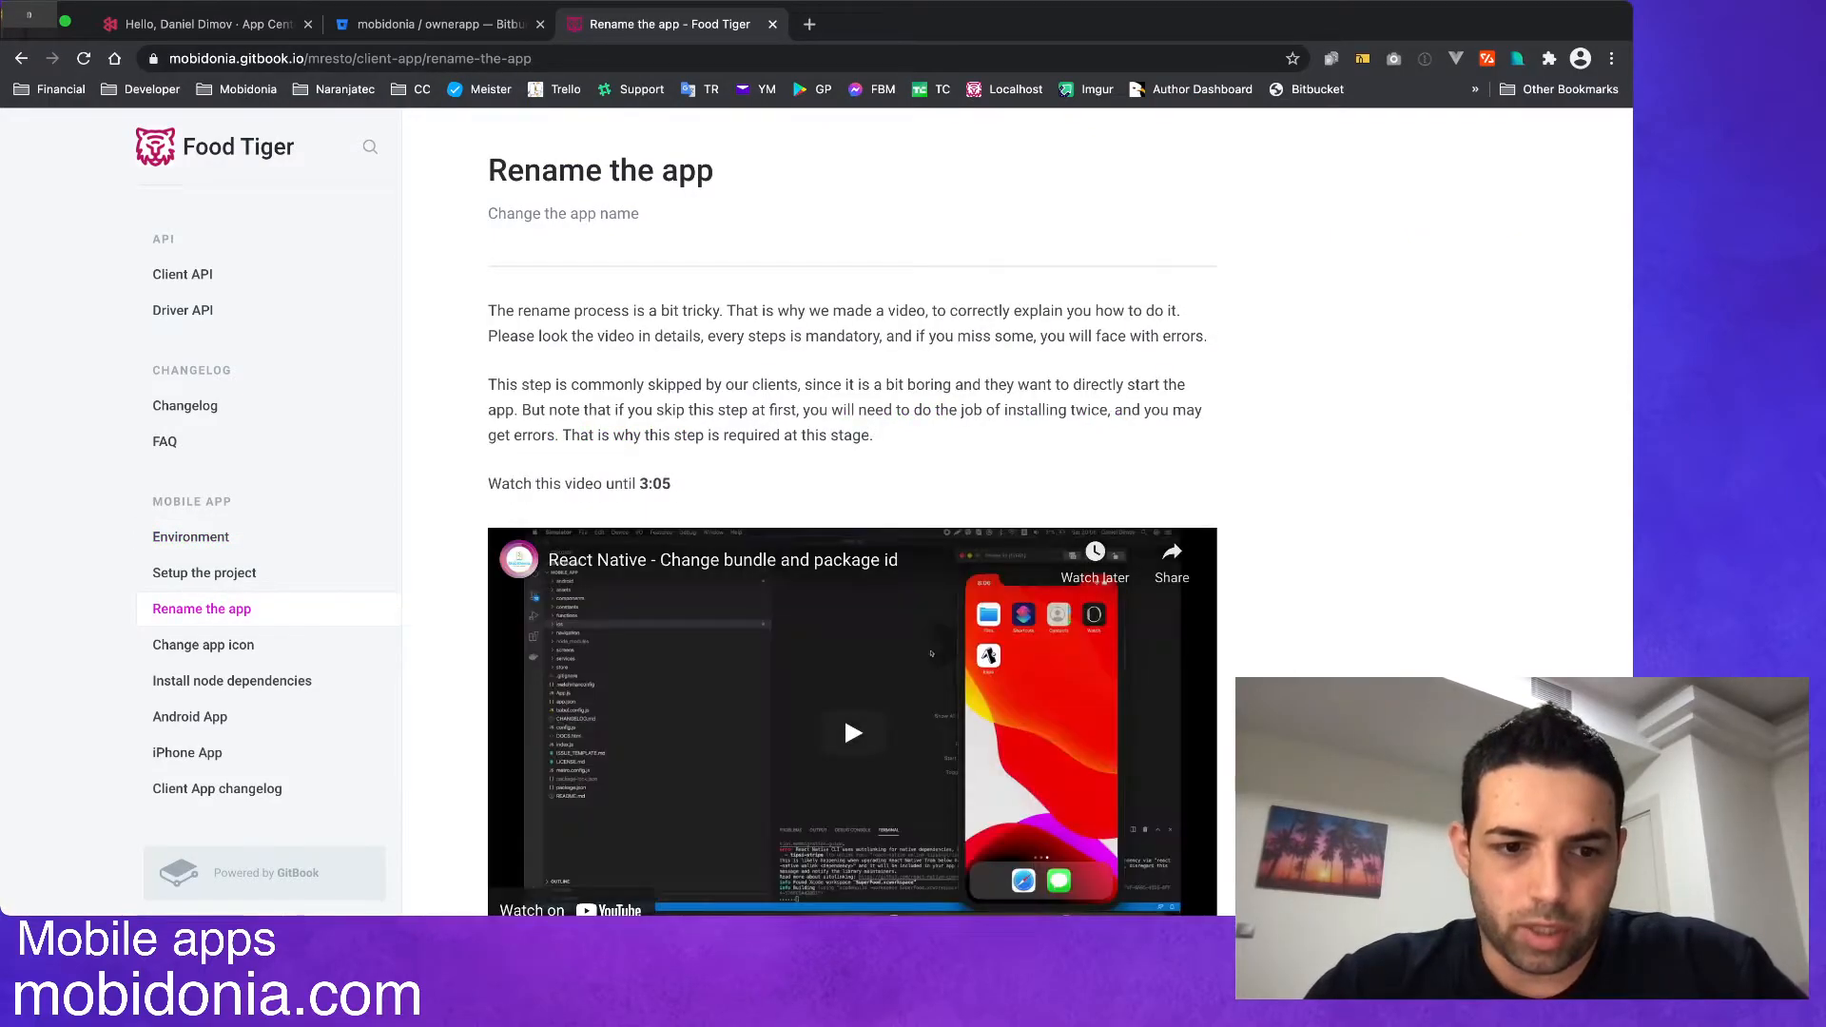
pyautogui.click(203, 645)
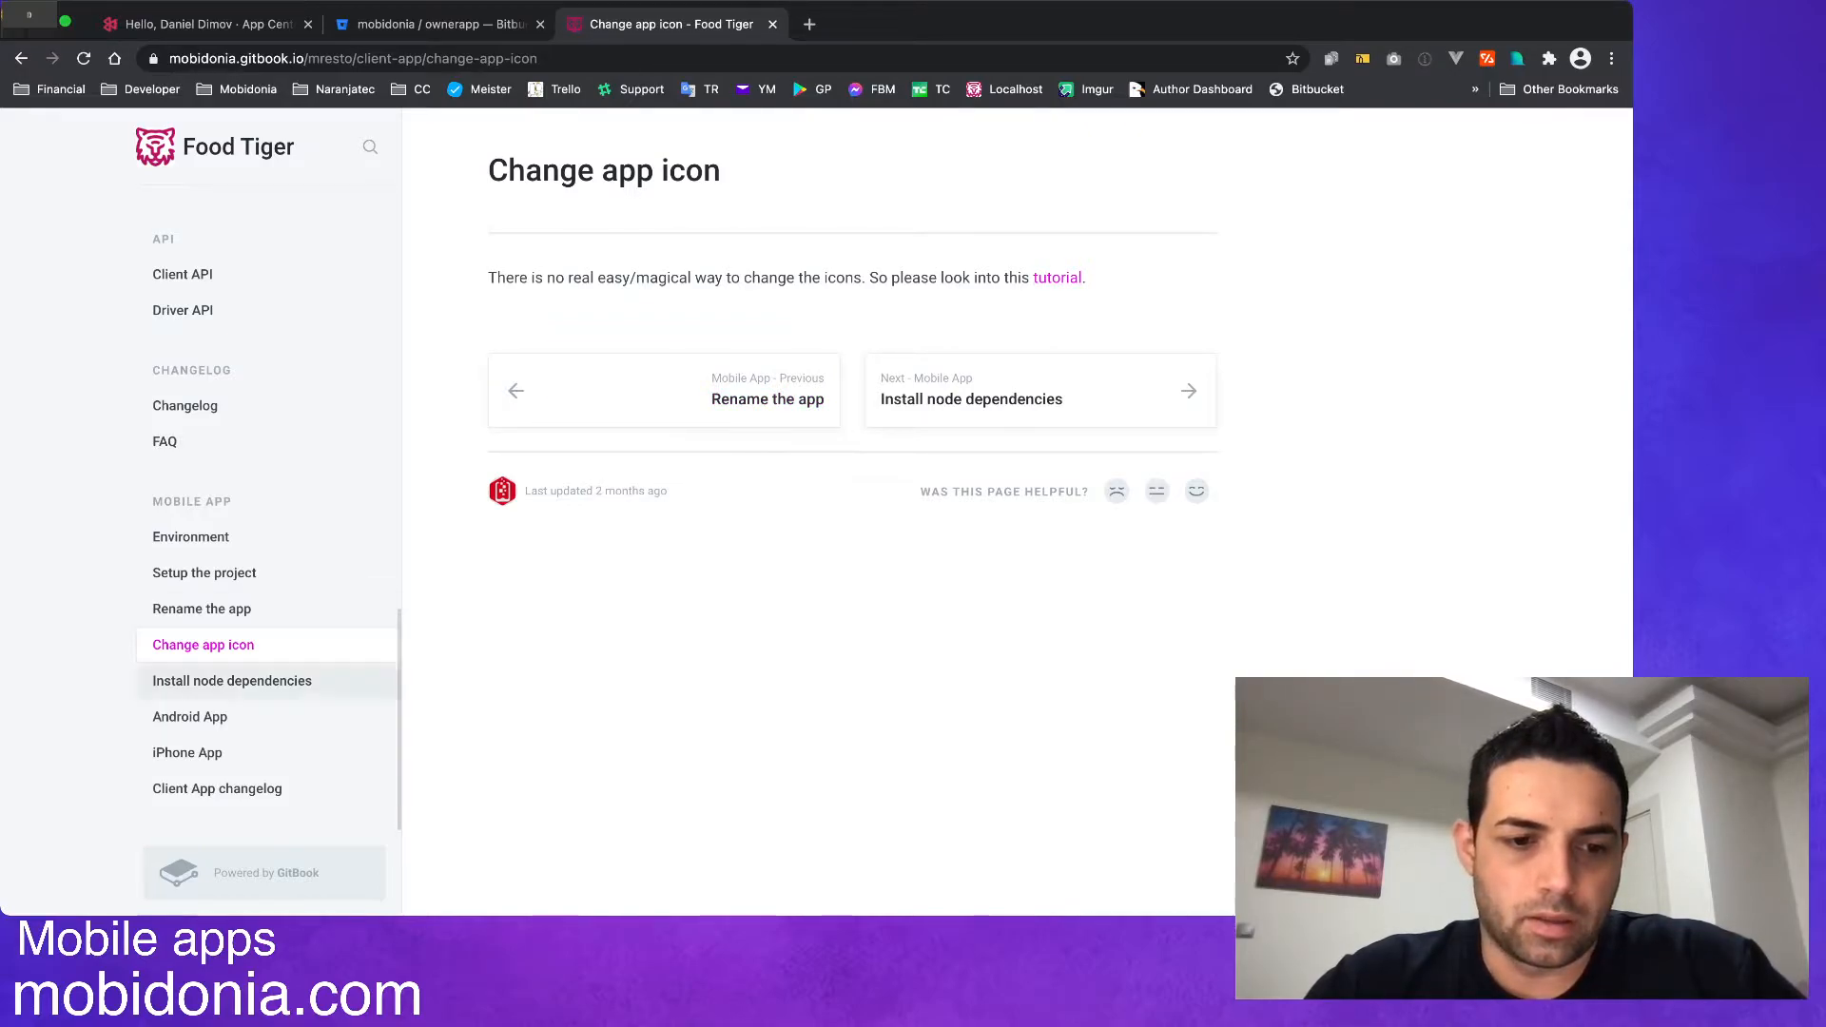
pyautogui.click(232, 681)
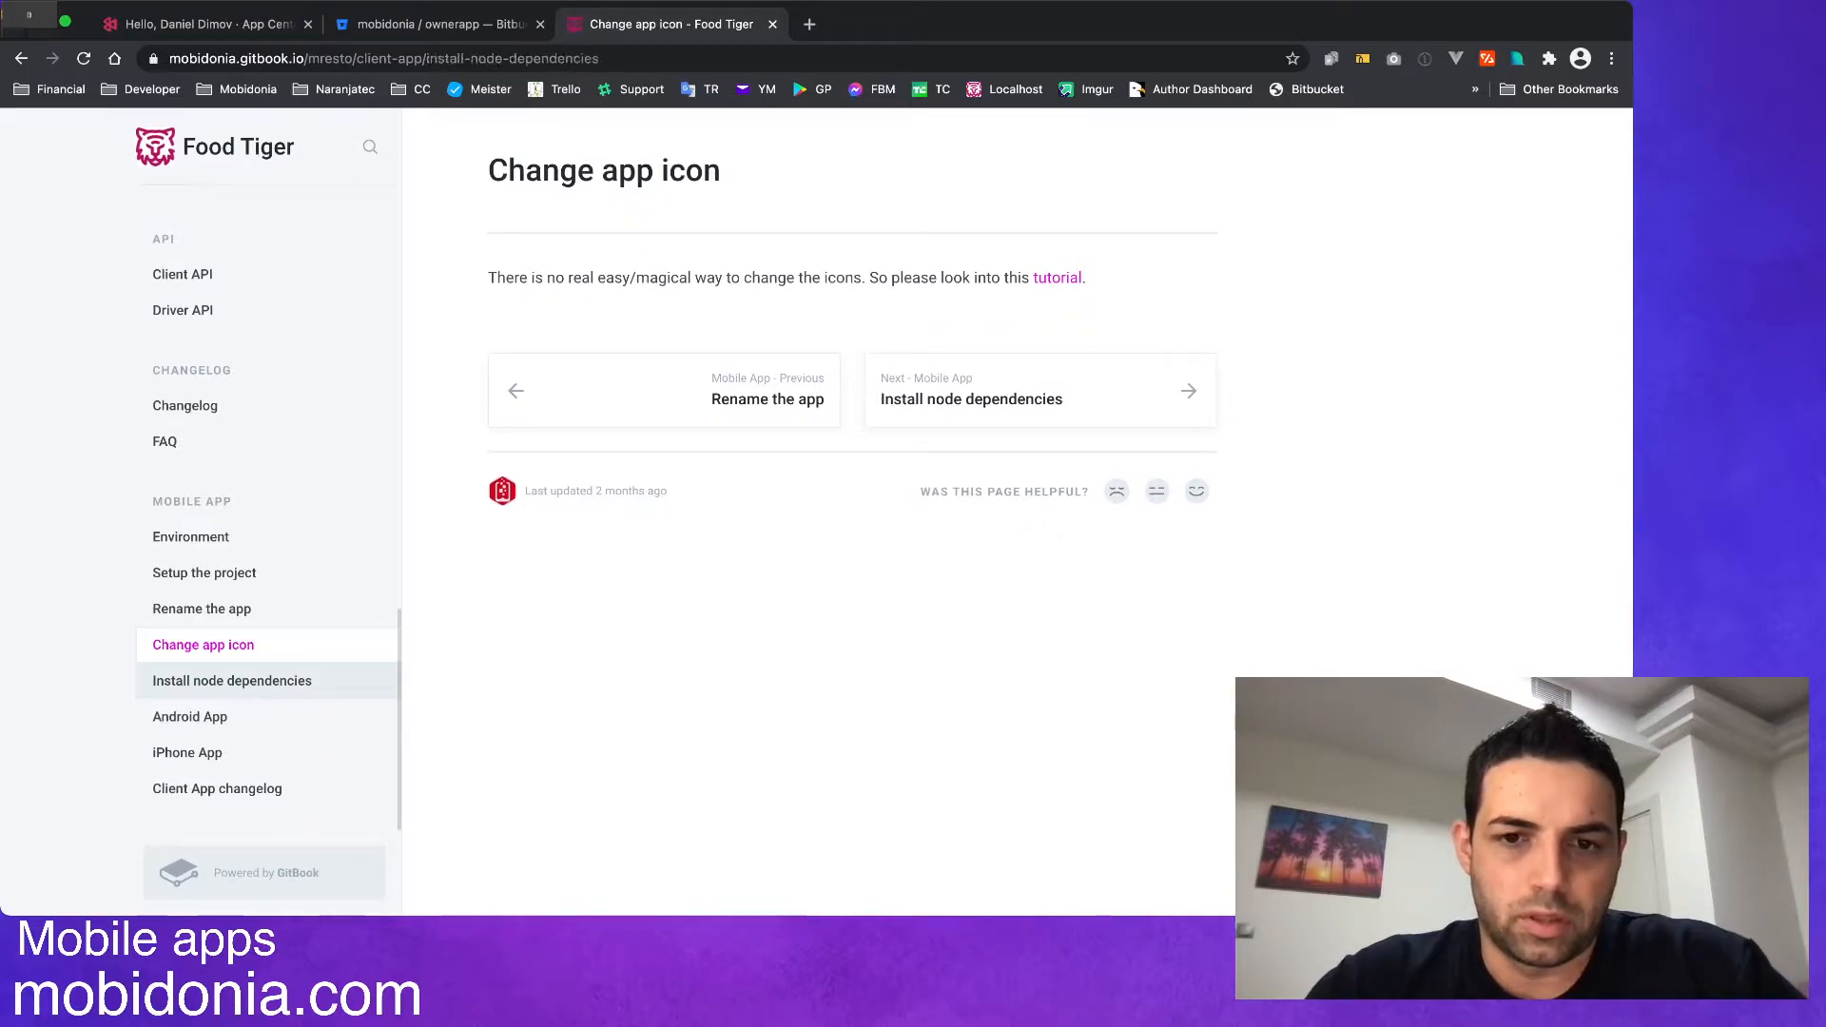
pyautogui.scroll(-4, 931, 747)
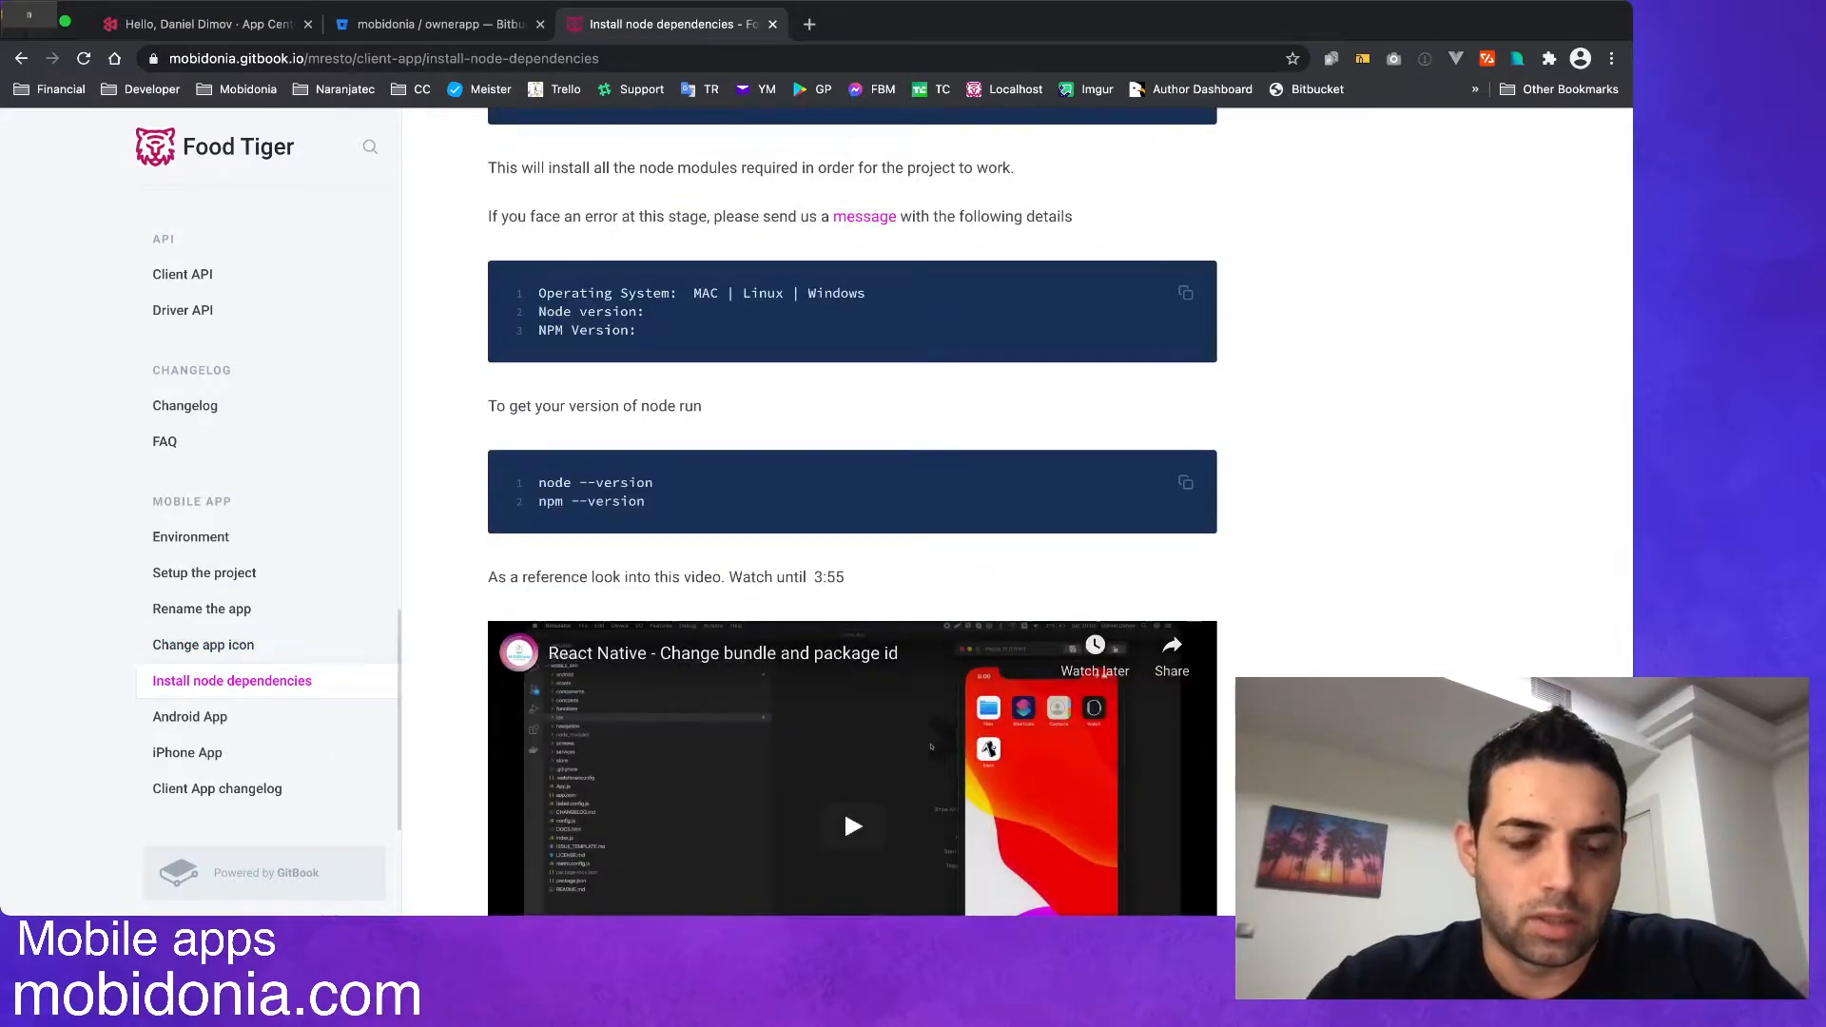
pyautogui.click(190, 717)
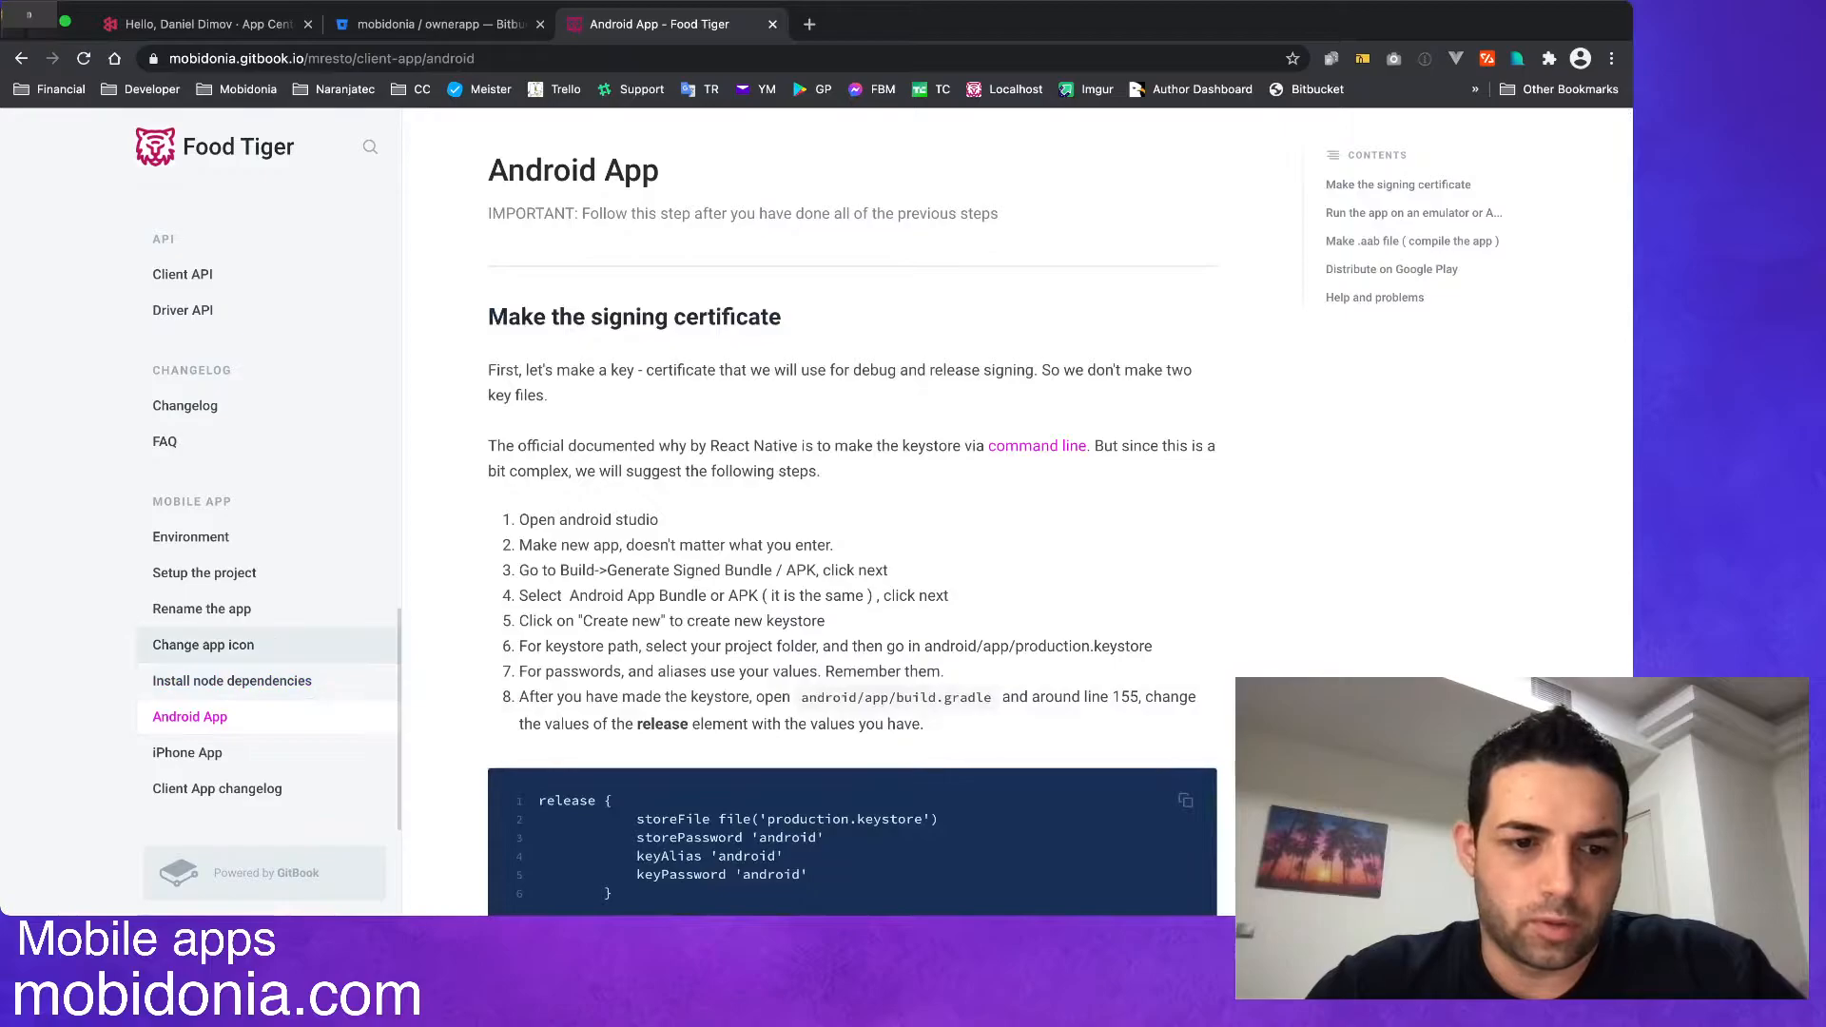
pyautogui.click(205, 573)
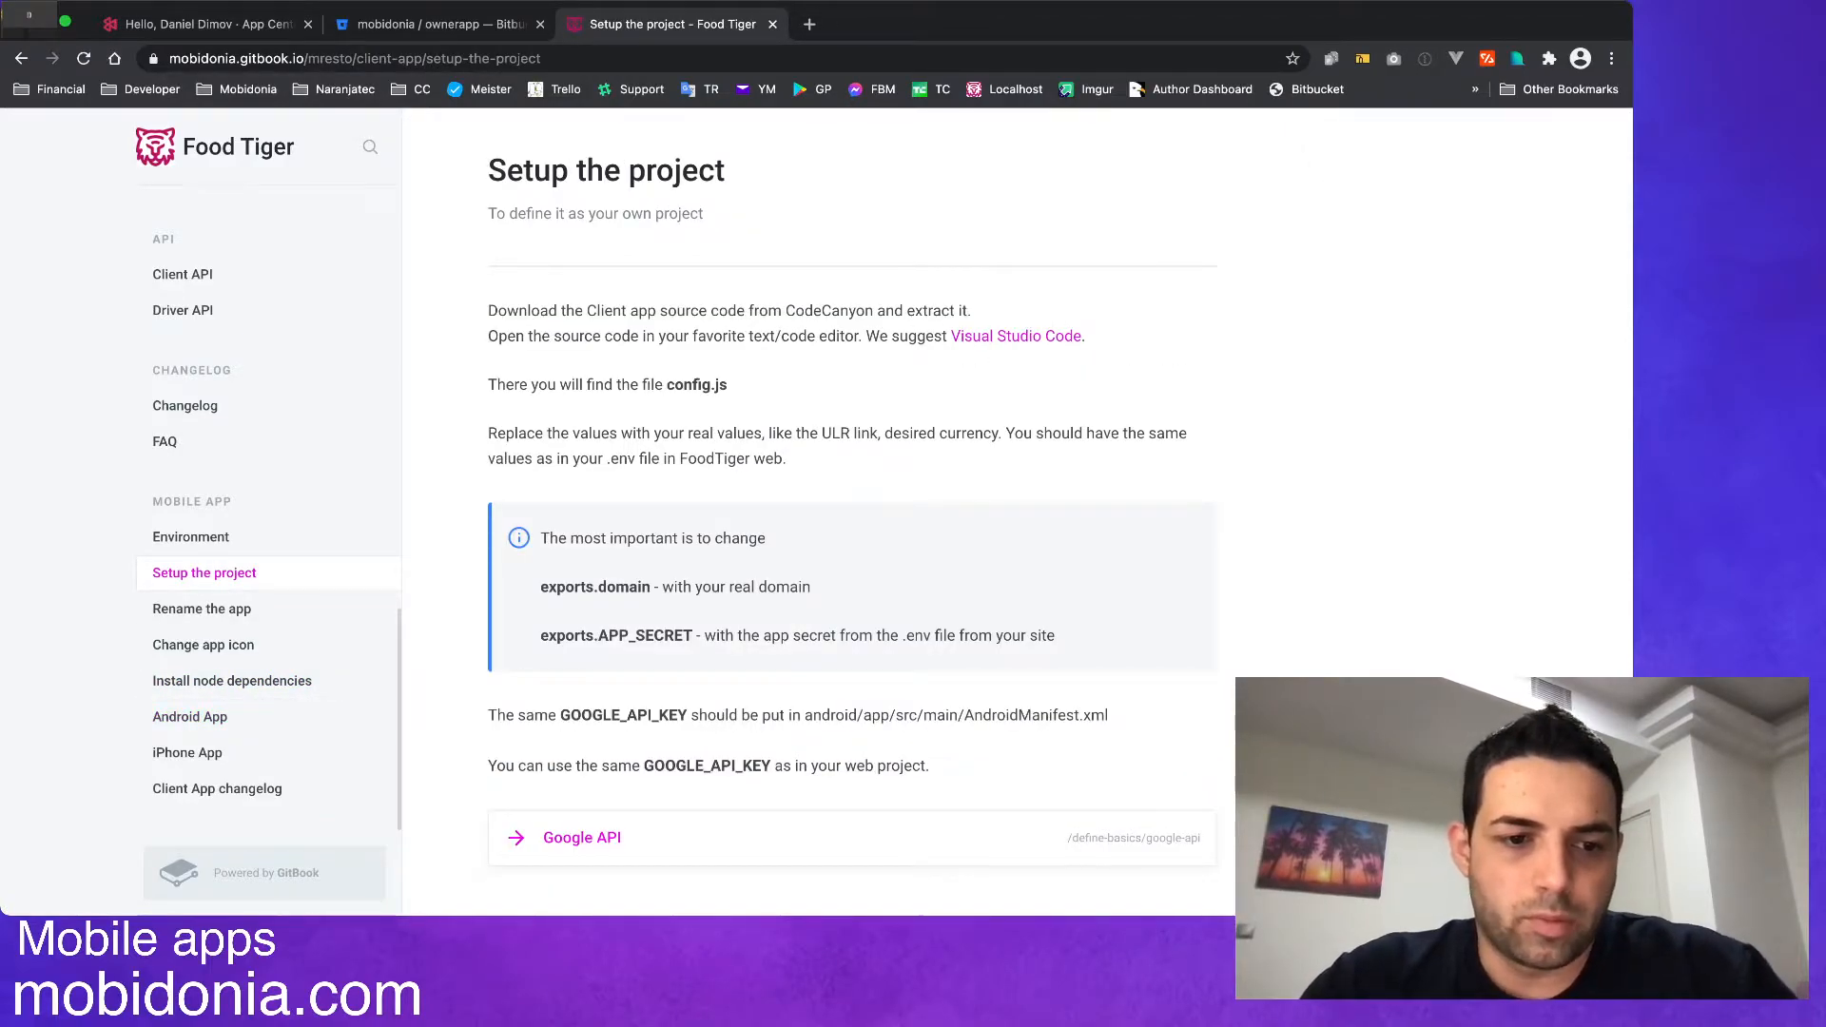
# Review the Food Tiger documentation on project setup, including exports.domain, and the pages on renaming the app and changing its icon.
pyautogui.click(202, 609)
pyautogui.click(204, 645)
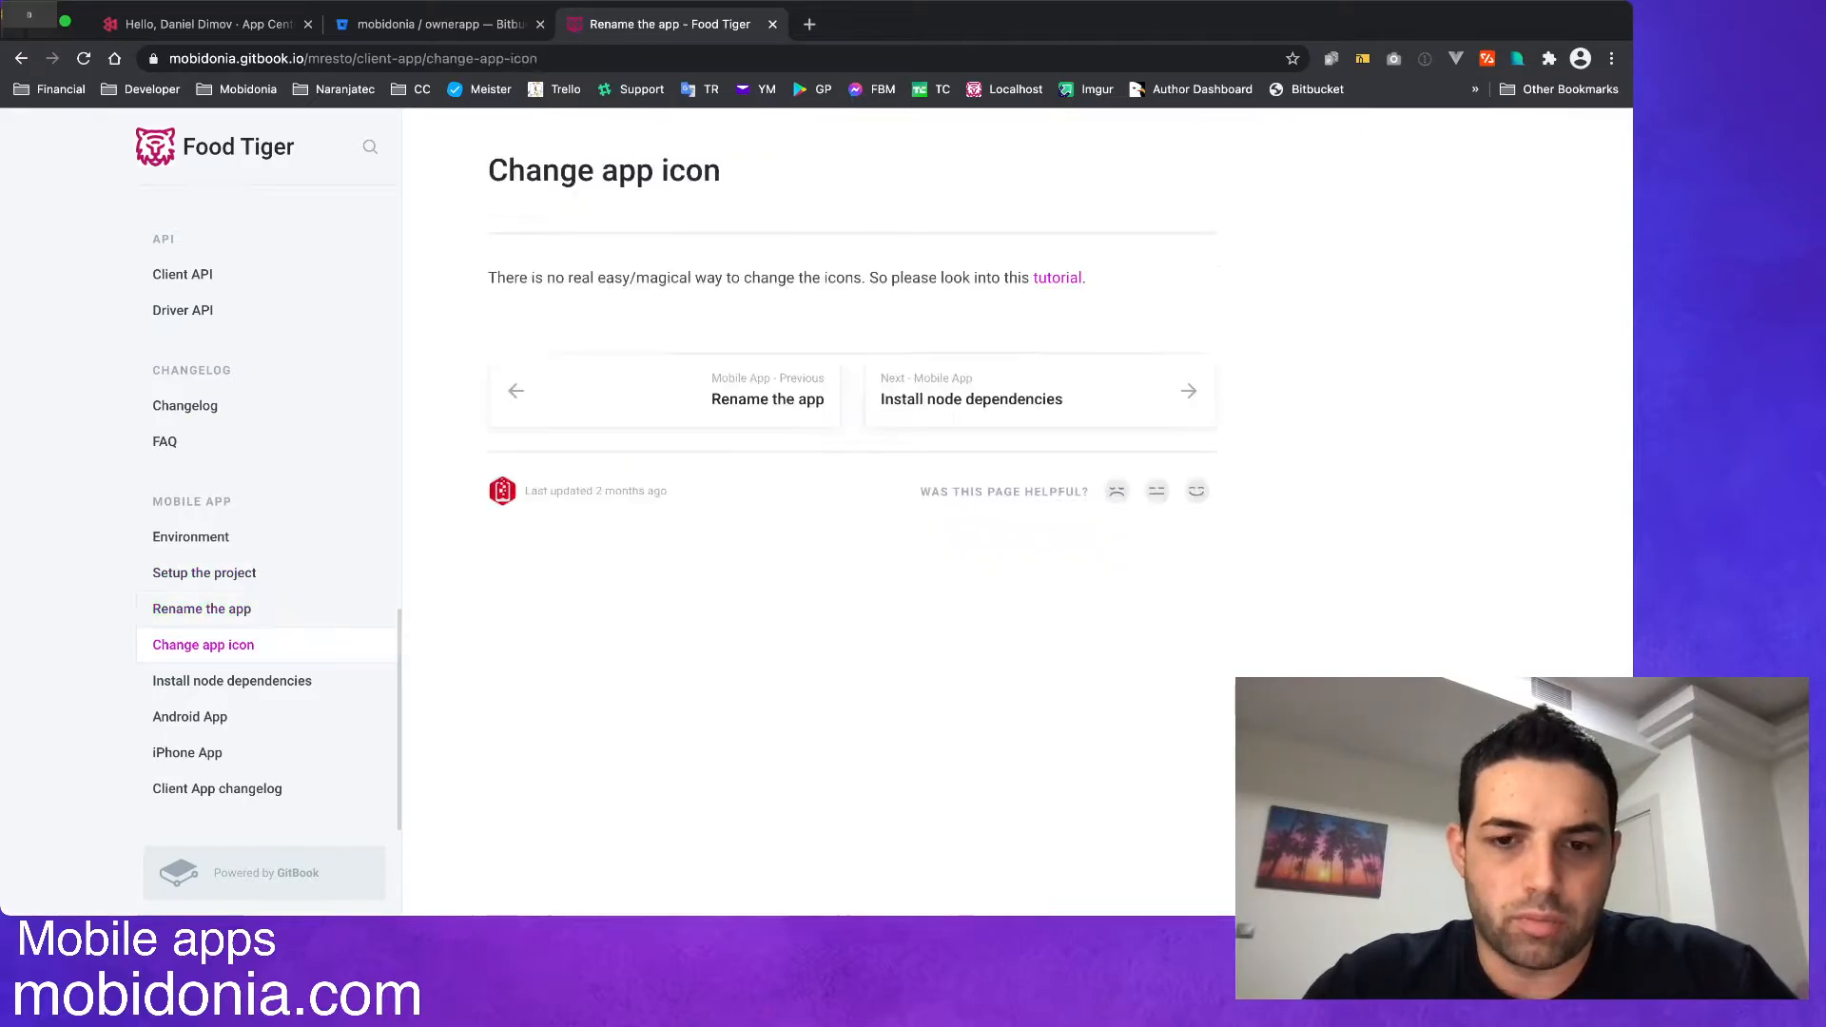
pyautogui.click(201, 608)
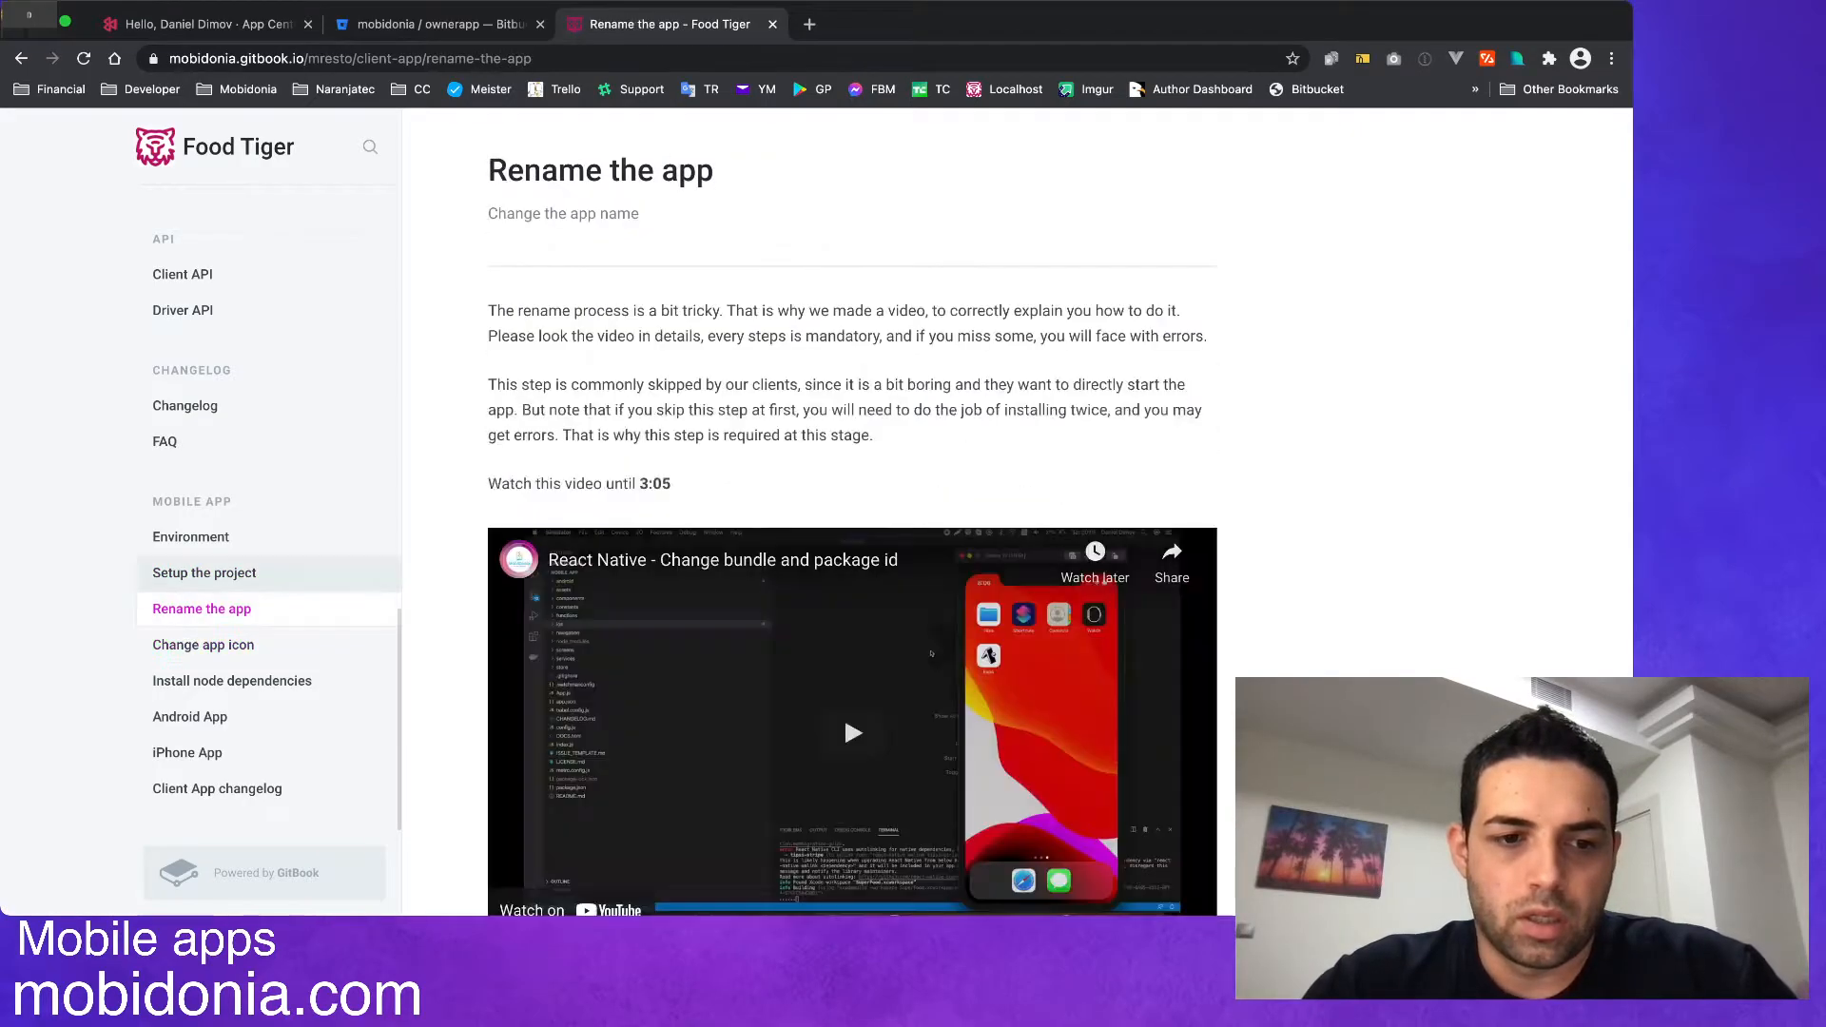
pyautogui.click(205, 572)
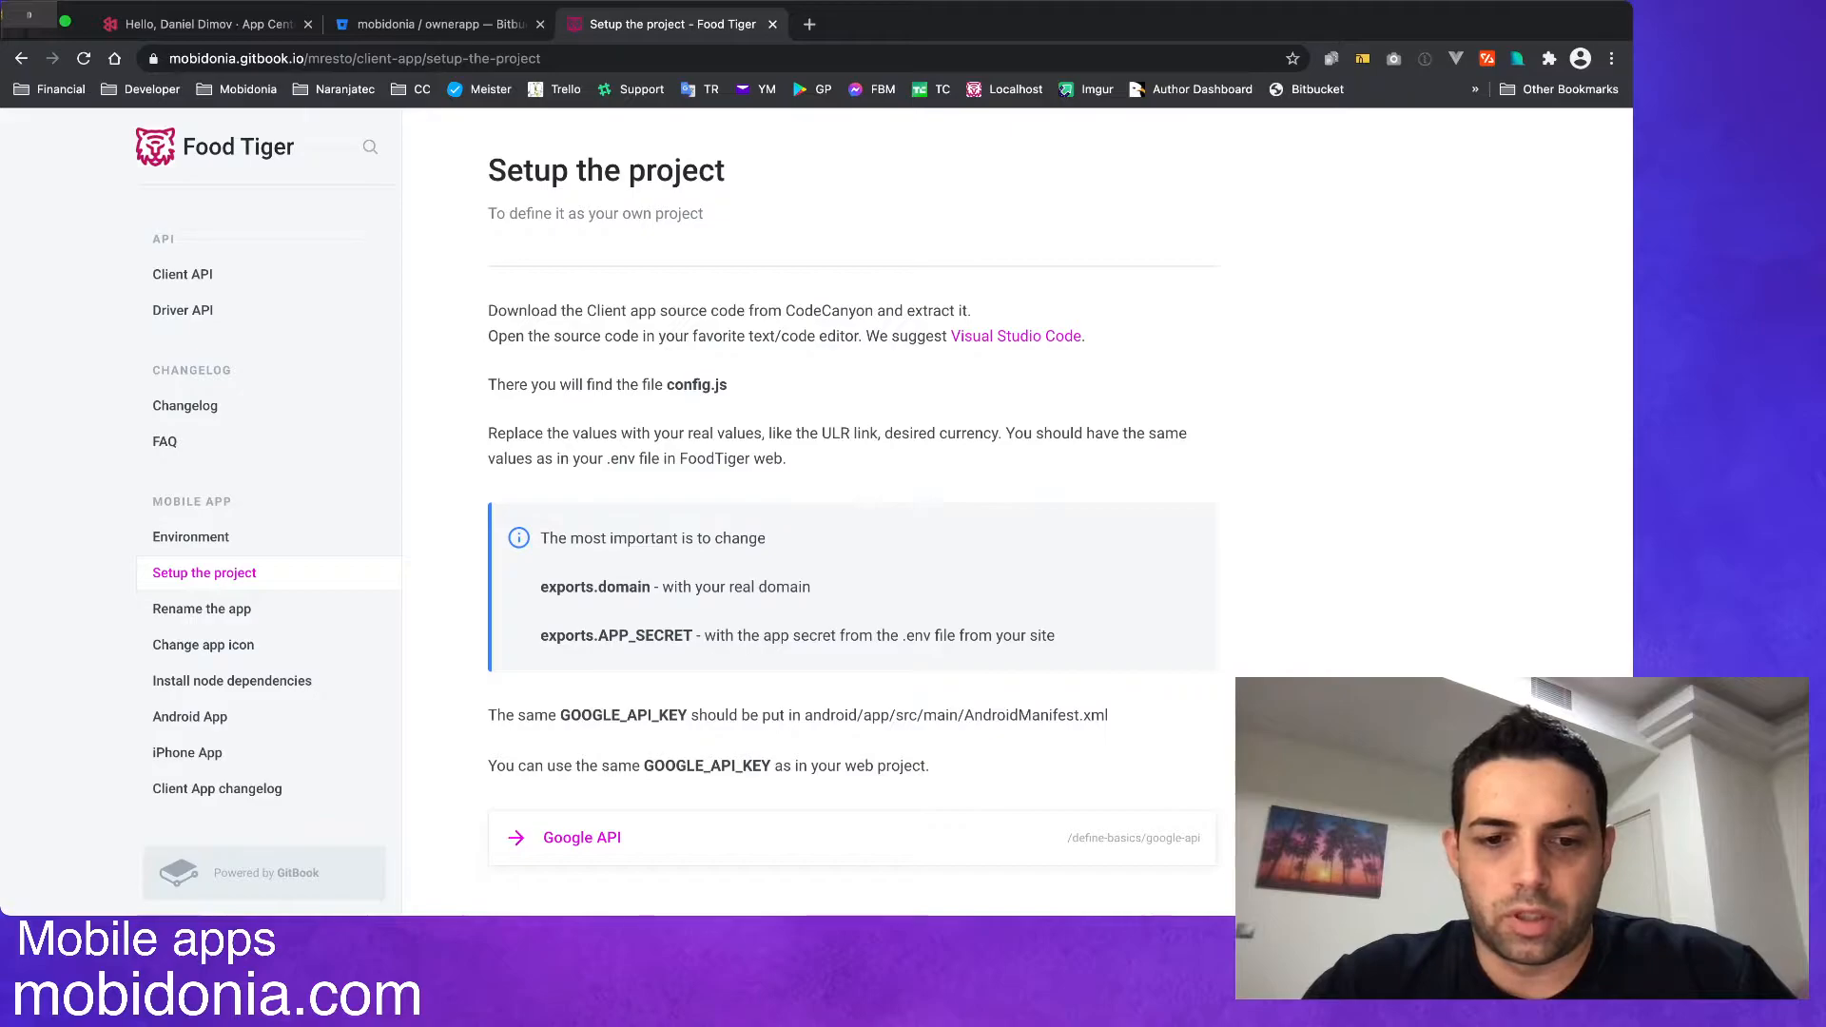
pyautogui.scroll(-1, 852, 514)
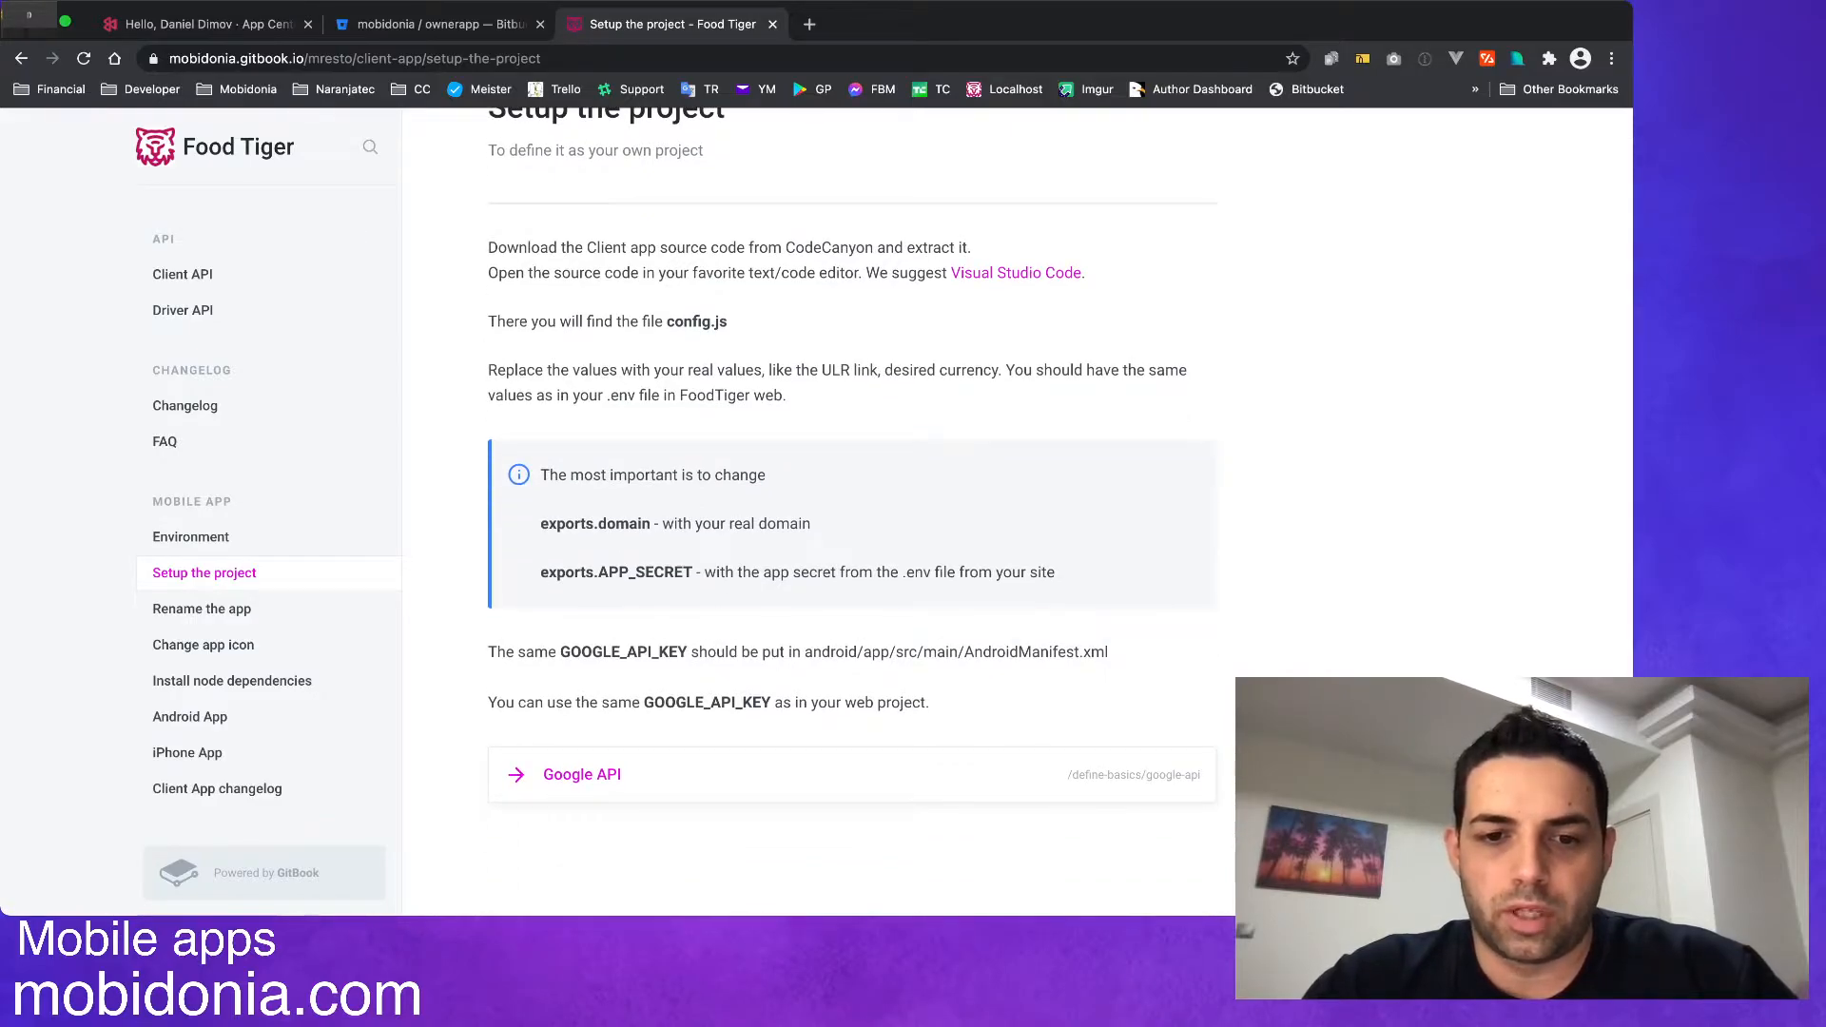
pyautogui.moveTo(542, 524); pyautogui.dragTo(673, 524)
pyautogui.click(673, 524)
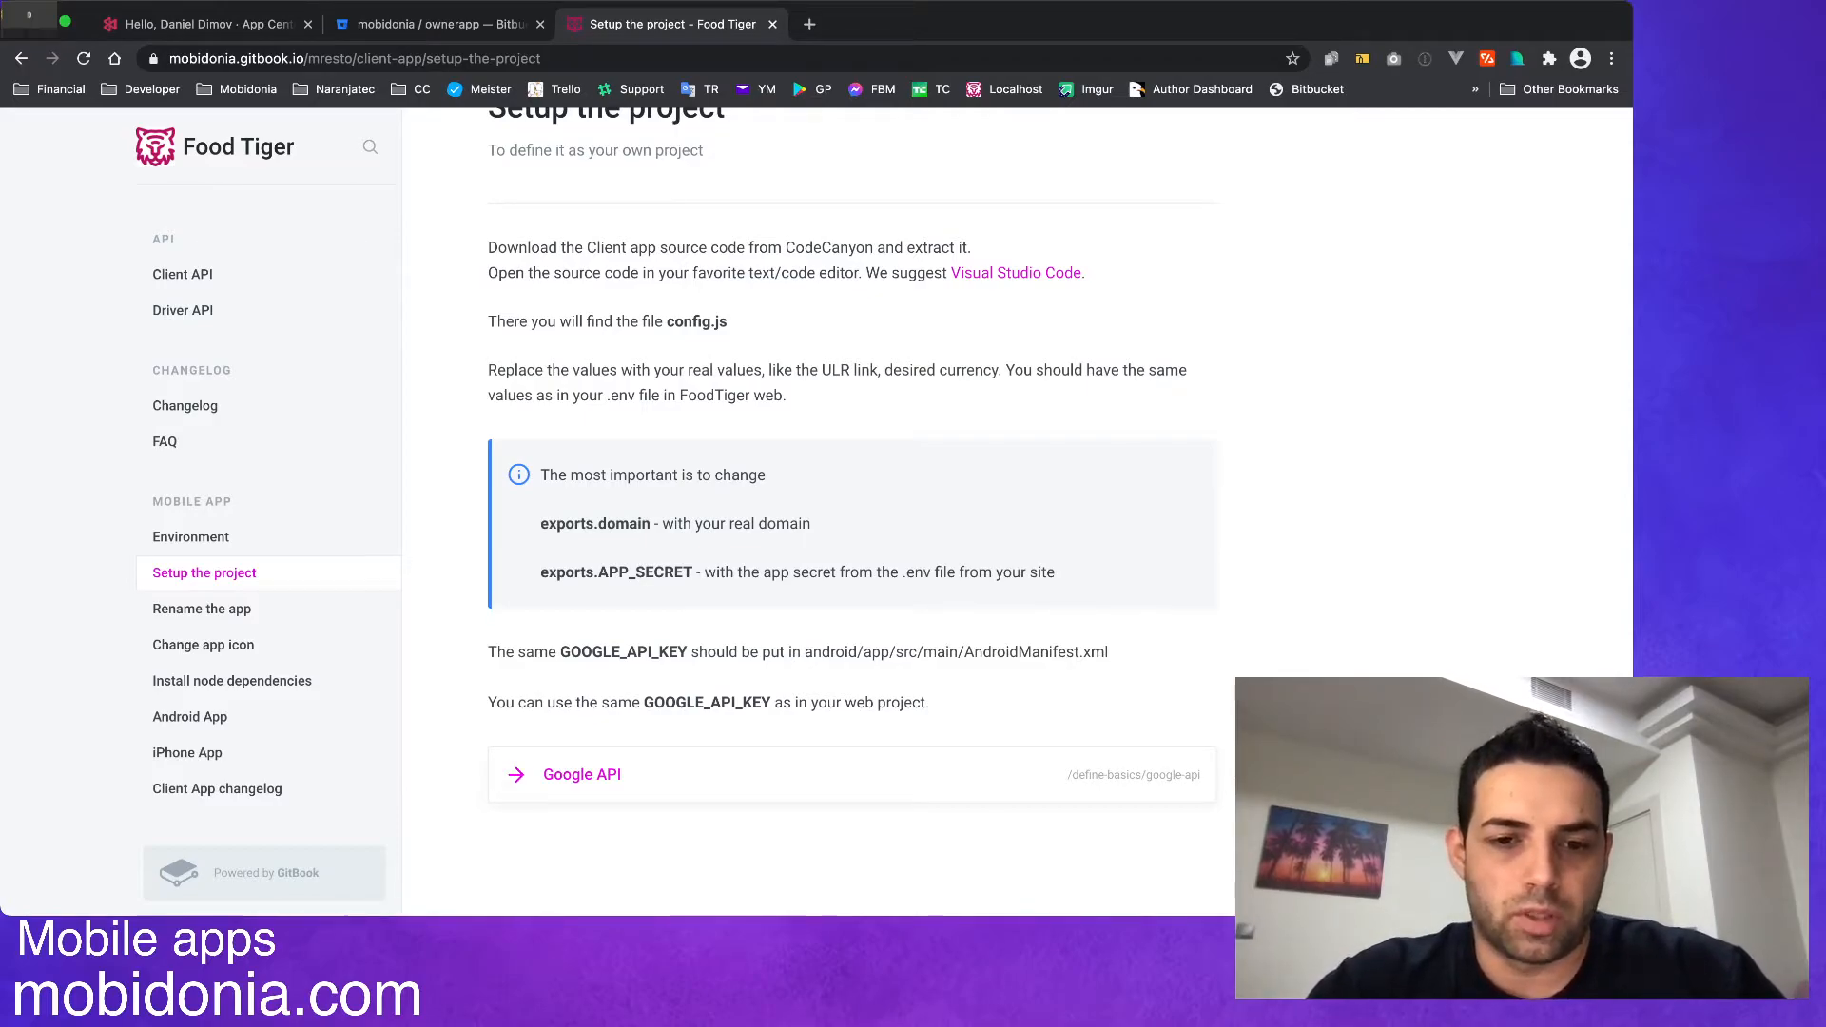
pyautogui.click(201, 608)
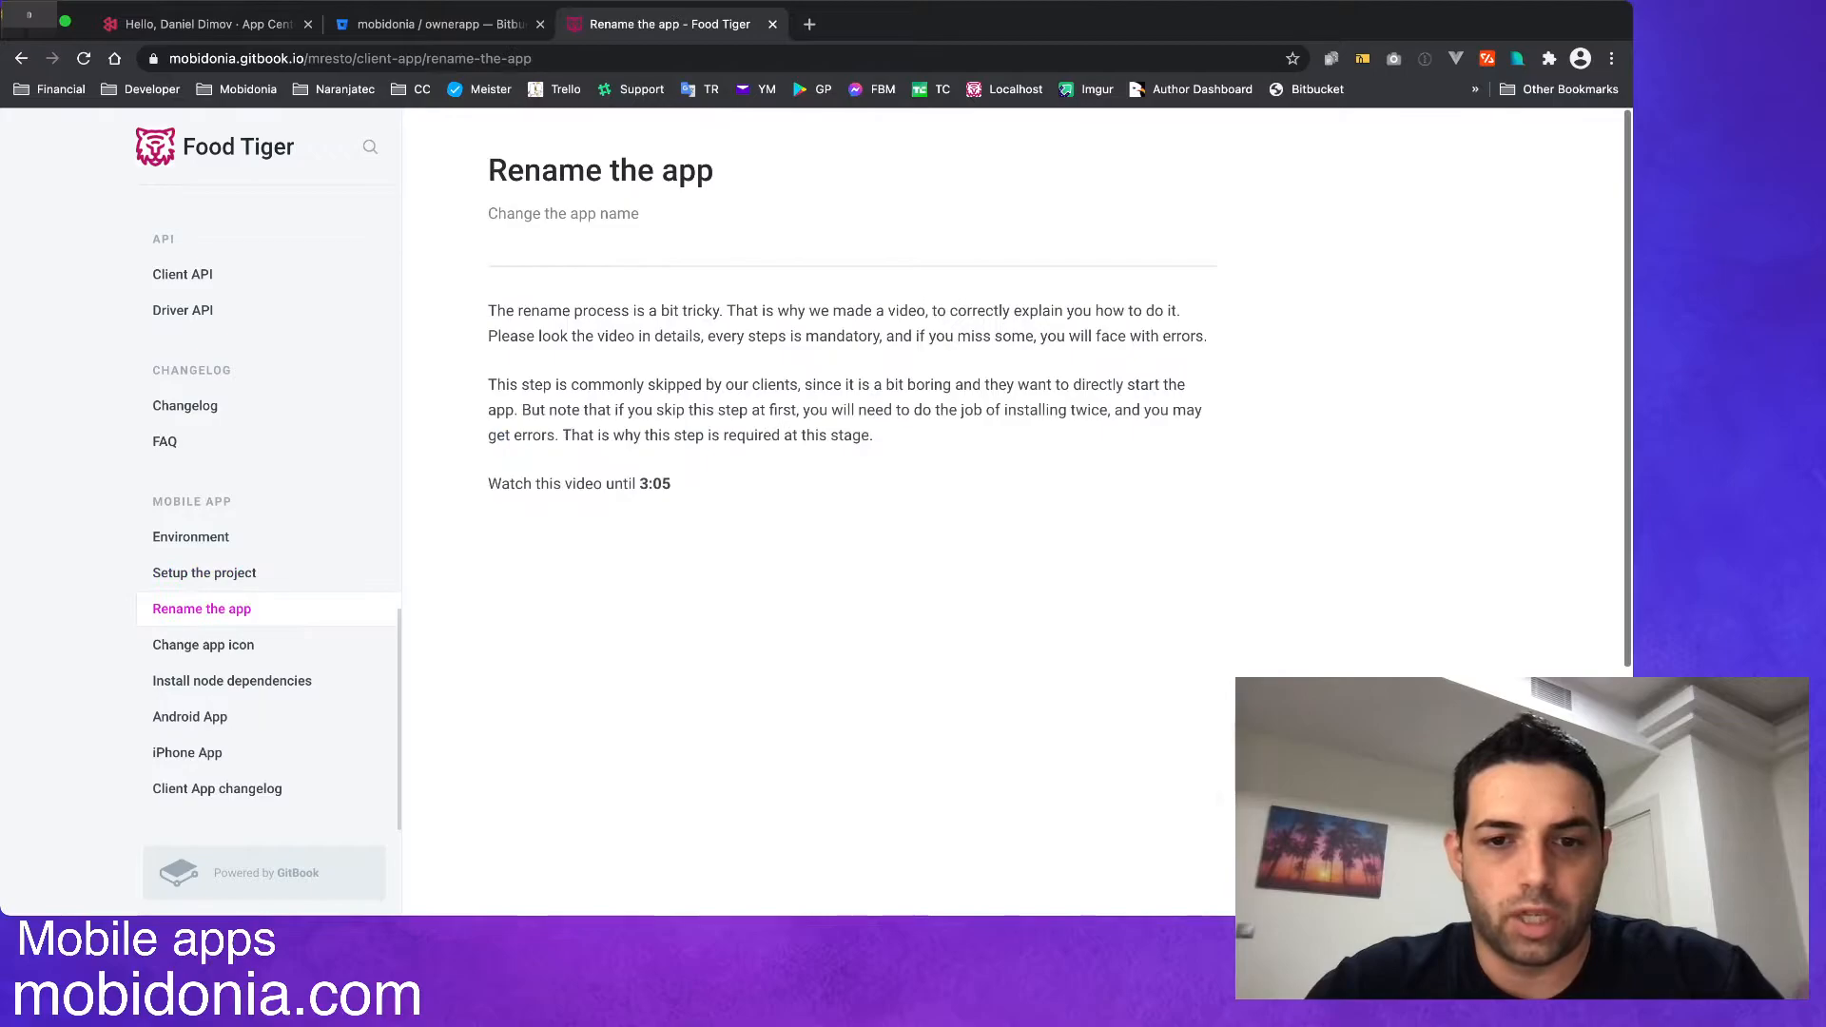
pyautogui.scroll(-5, 843, 683)
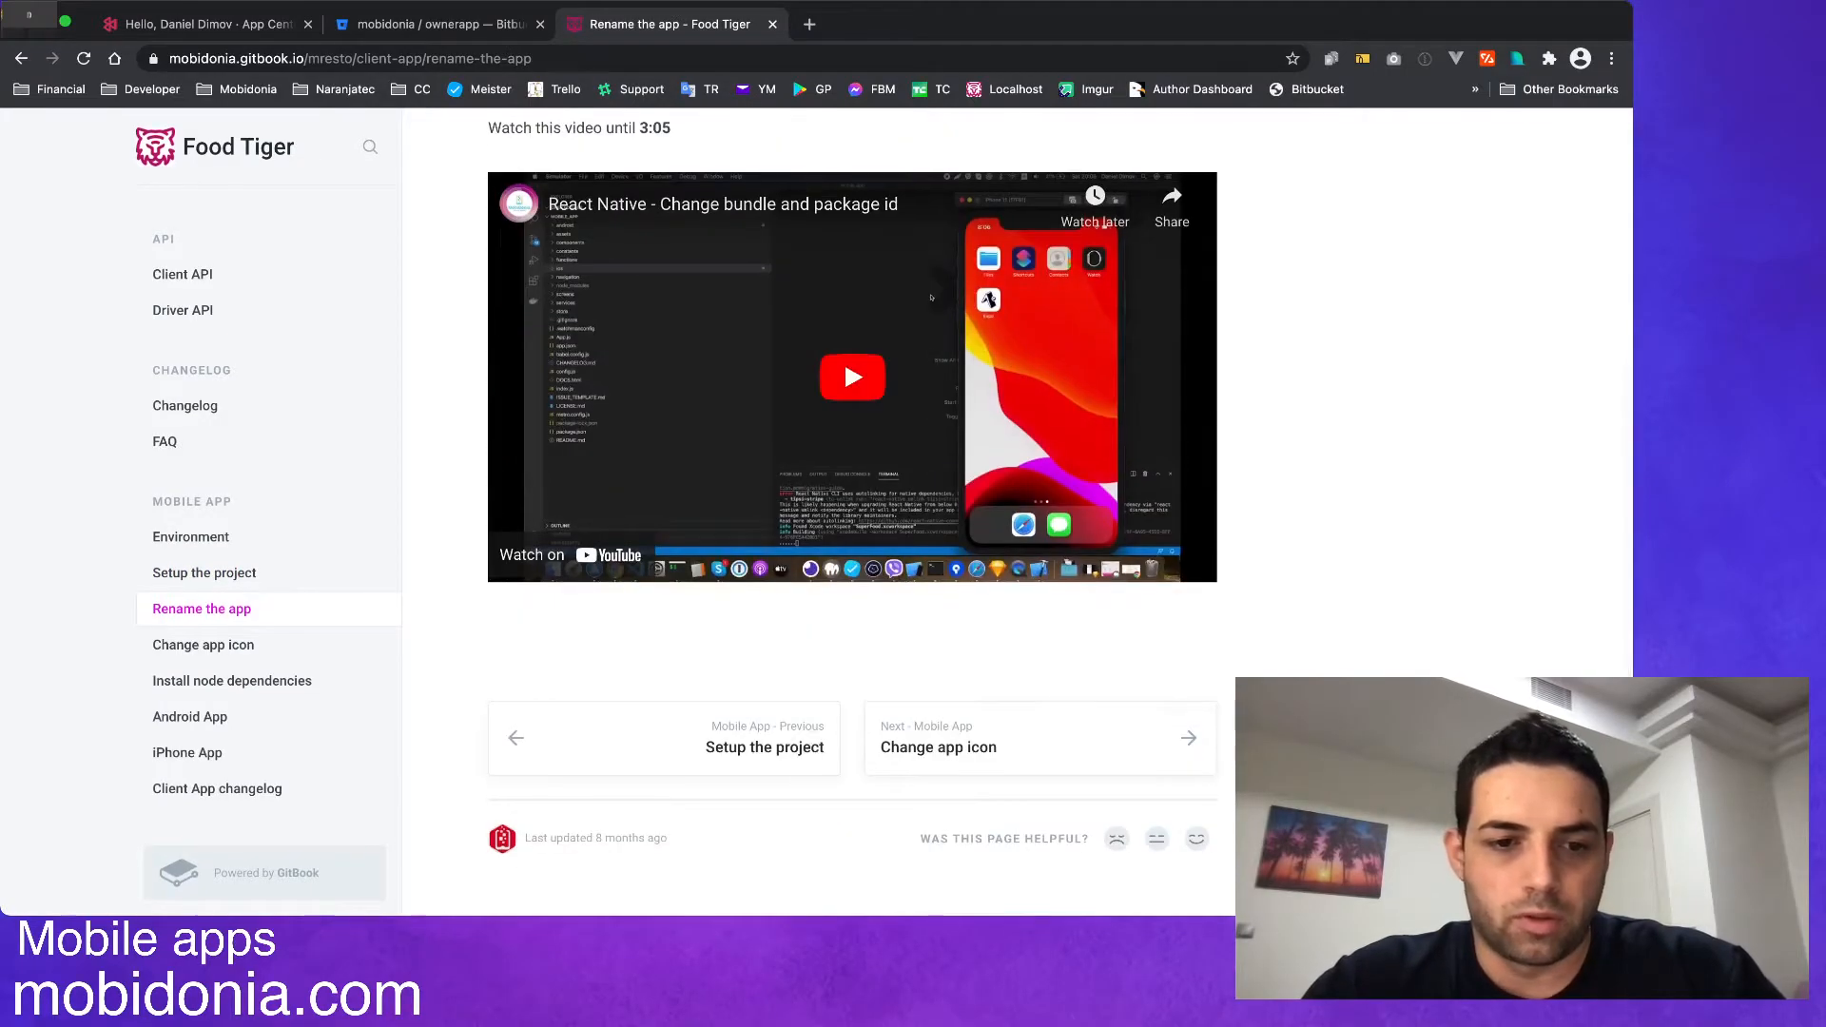
pyautogui.click(203, 645)
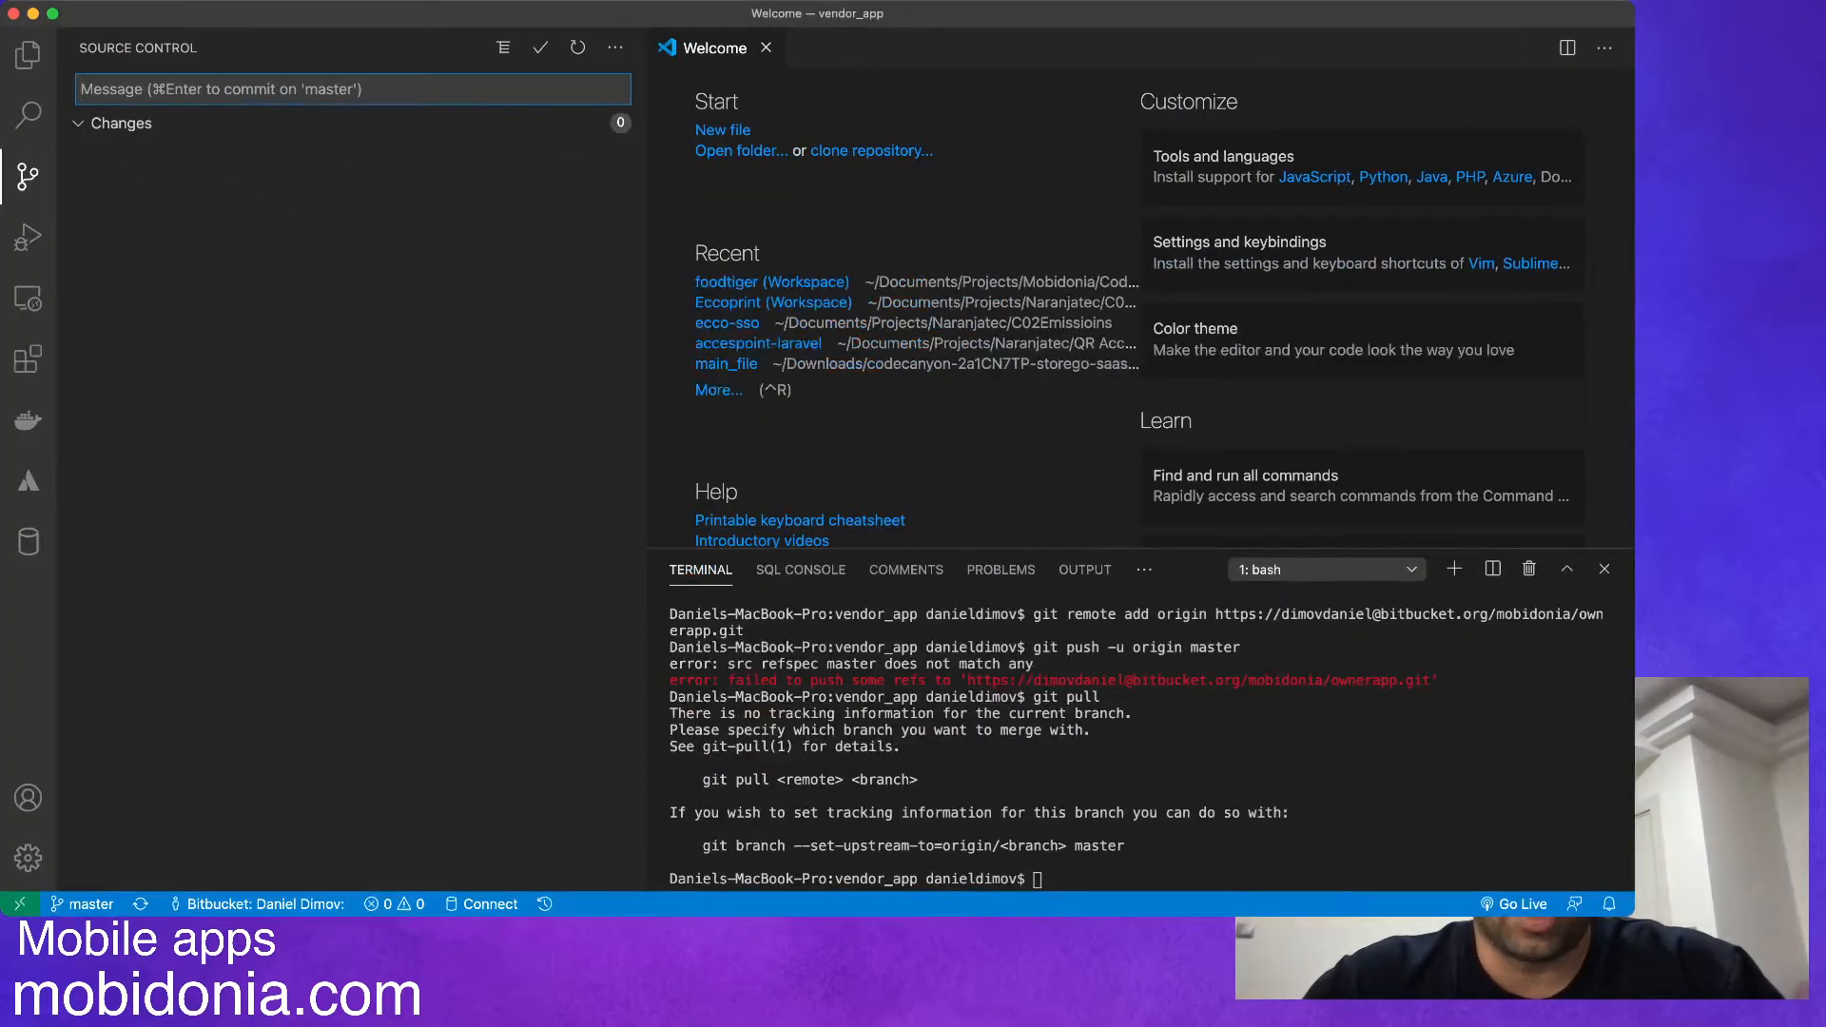
# Check the vendor_app project in Visual Studio Code, then return to Chrome and look over the ownerapp repository on Bitbucket.
pyautogui.press('super+Tab')
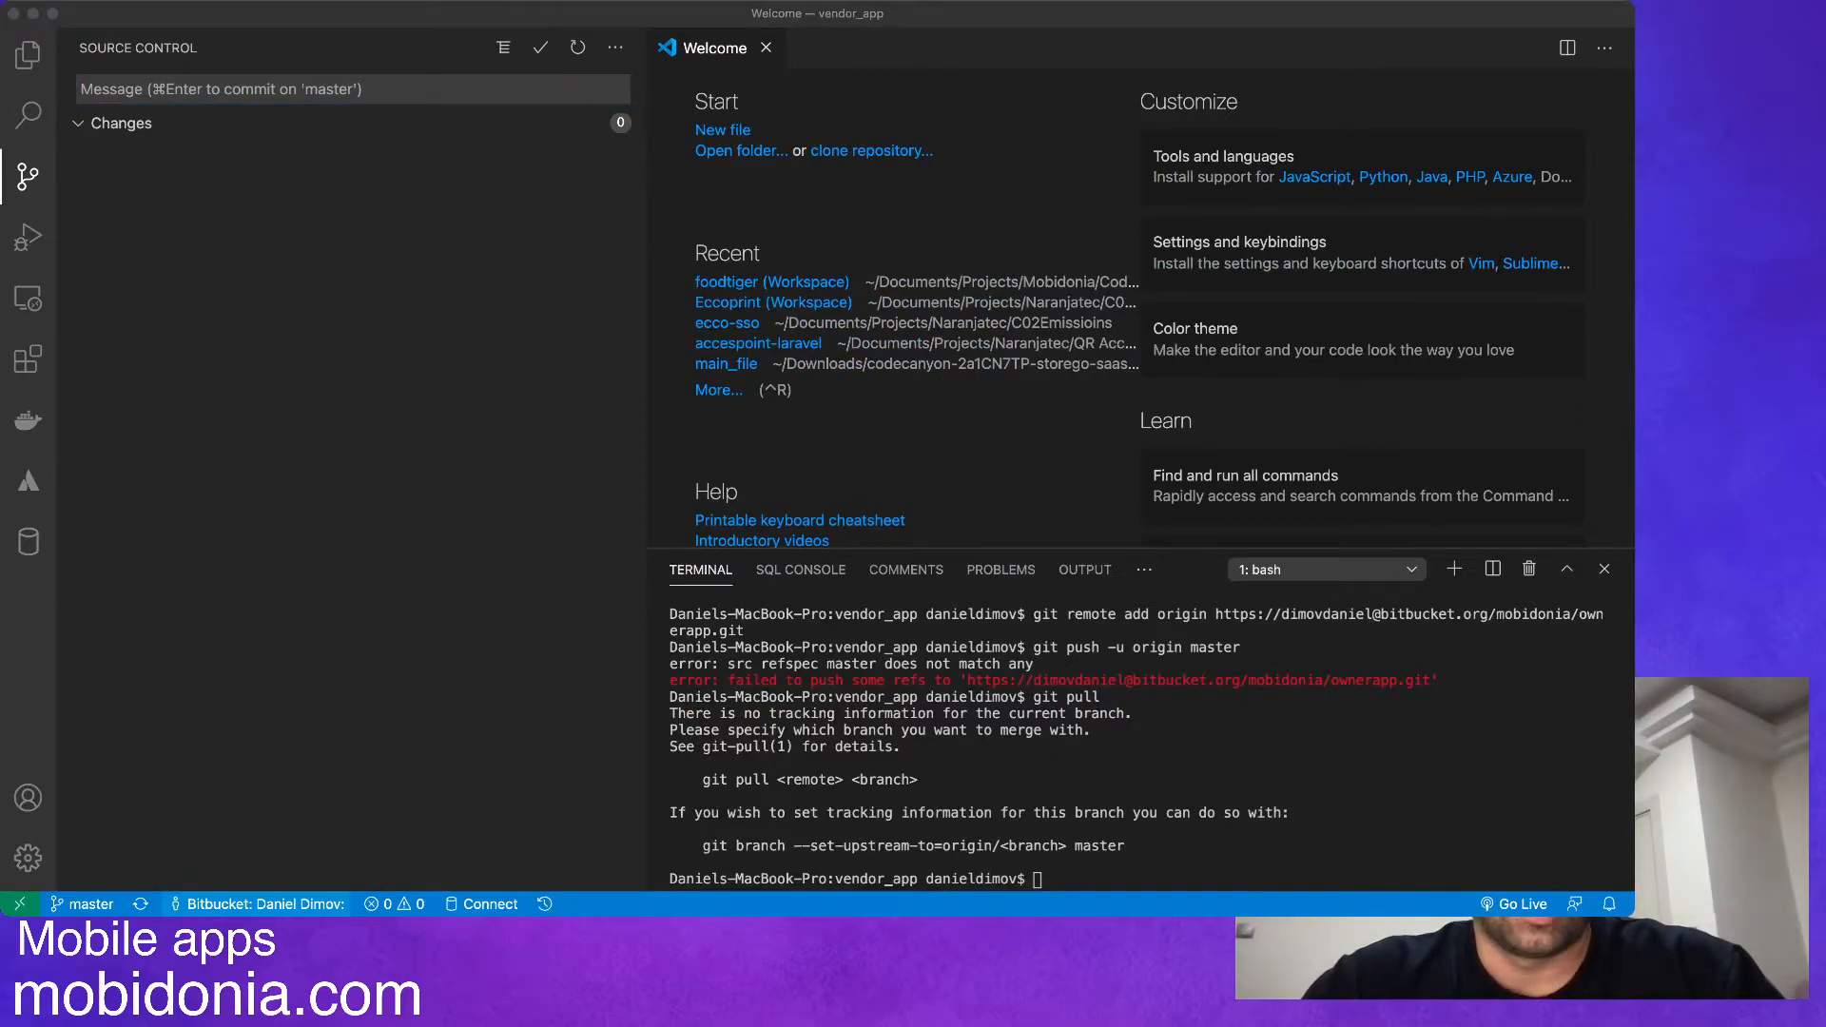
pyautogui.press('super+Tab')
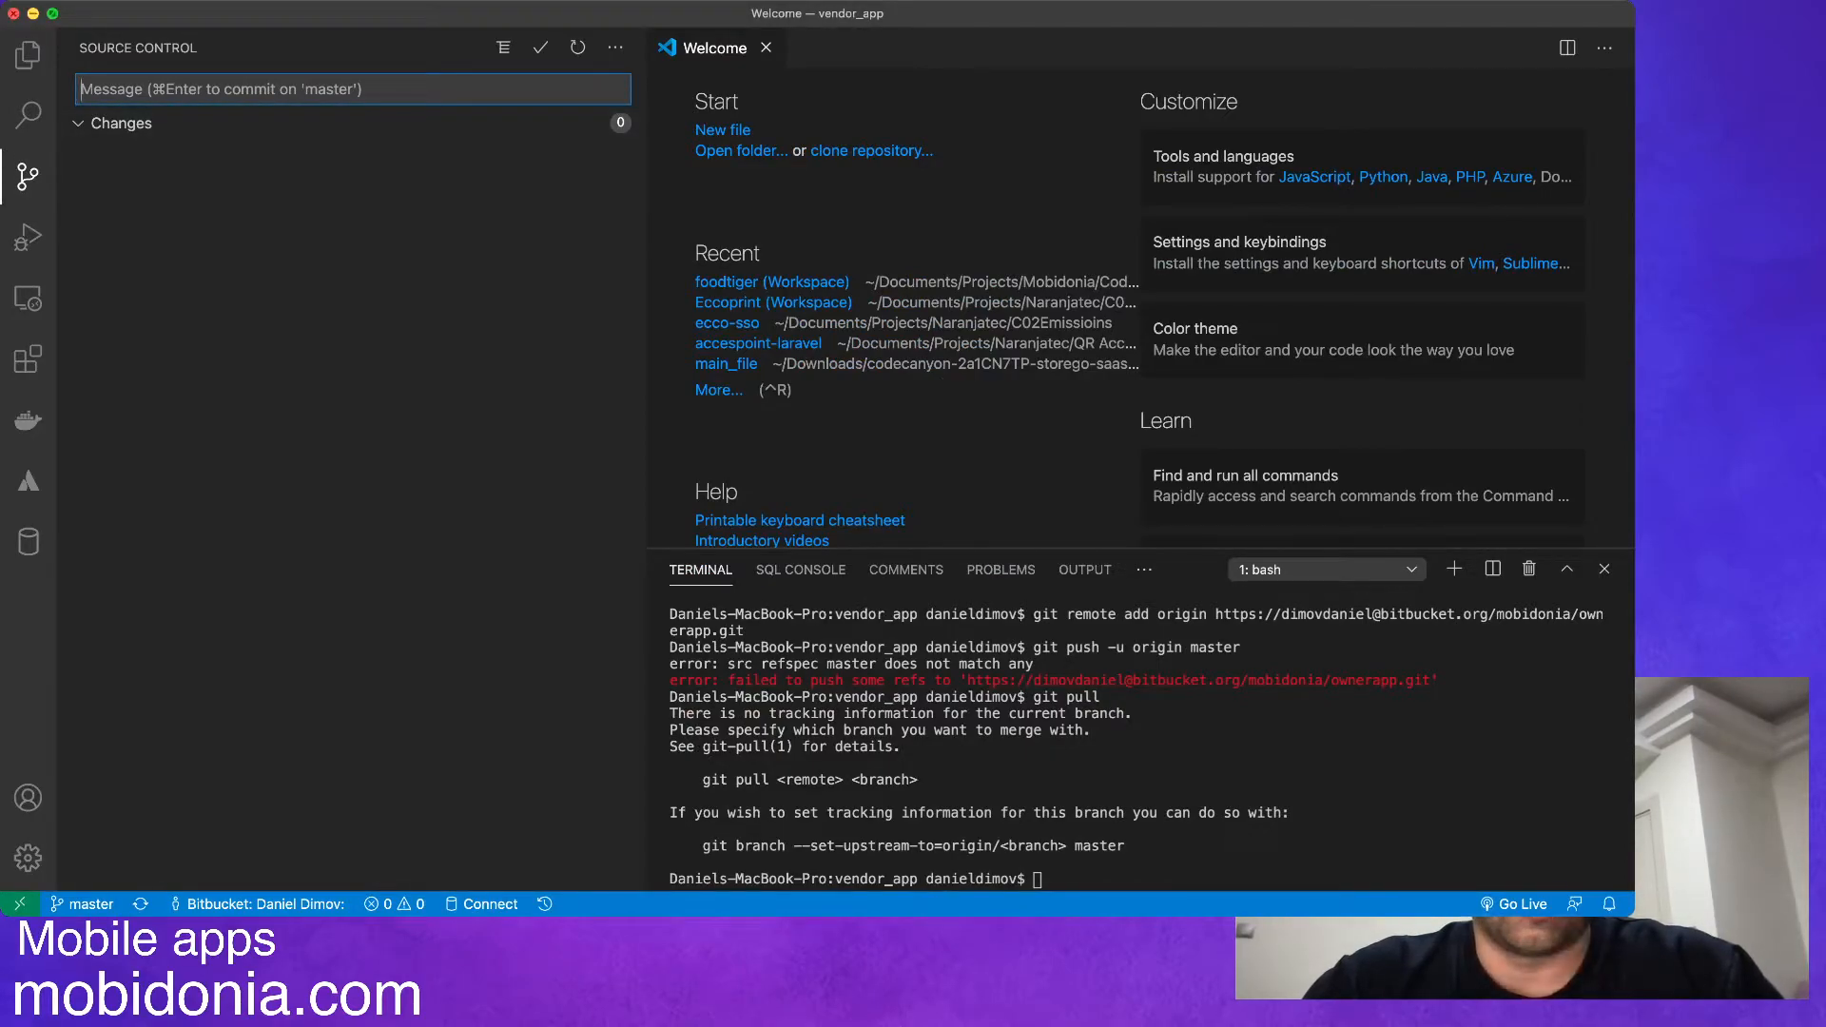
pyautogui.press('super+Tab')
pyautogui.click(441, 24)
pyautogui.scroll(1, 609, 381)
pyautogui.scroll(3, 344, 314)
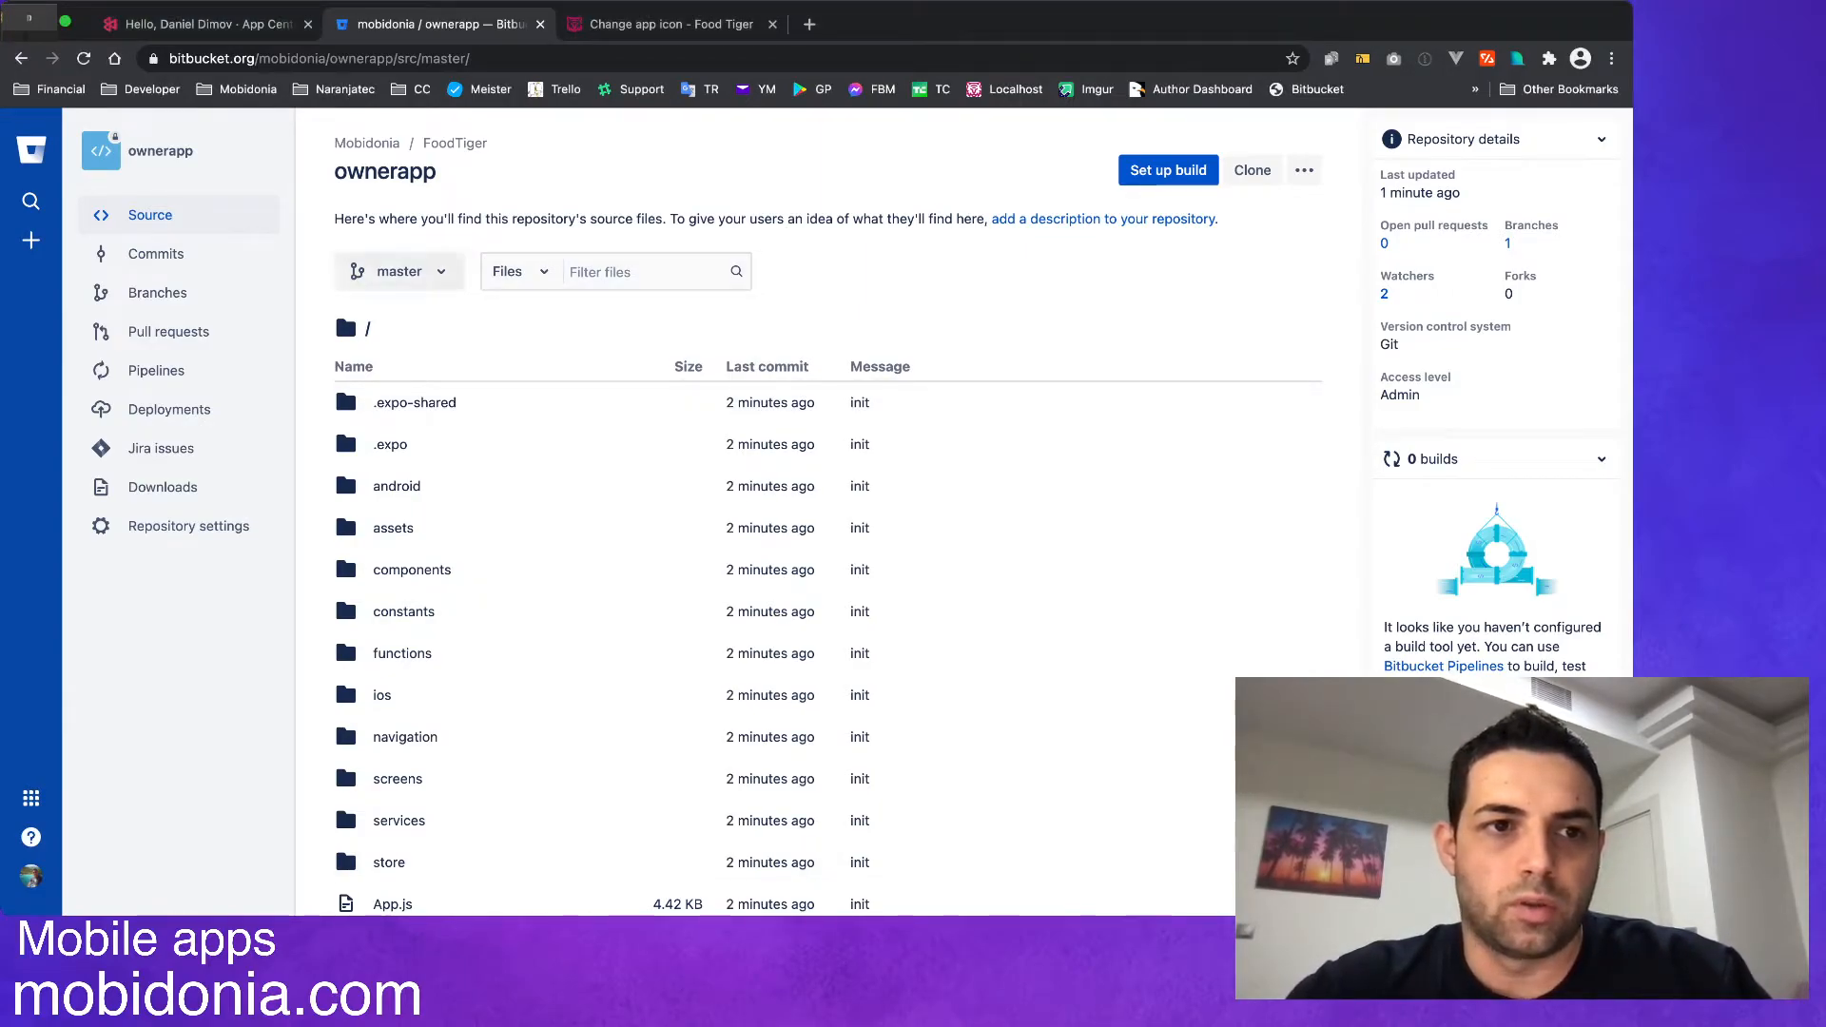
# Switch to App Center and start adding a new app named "Owner".
pyautogui.click(207, 25)
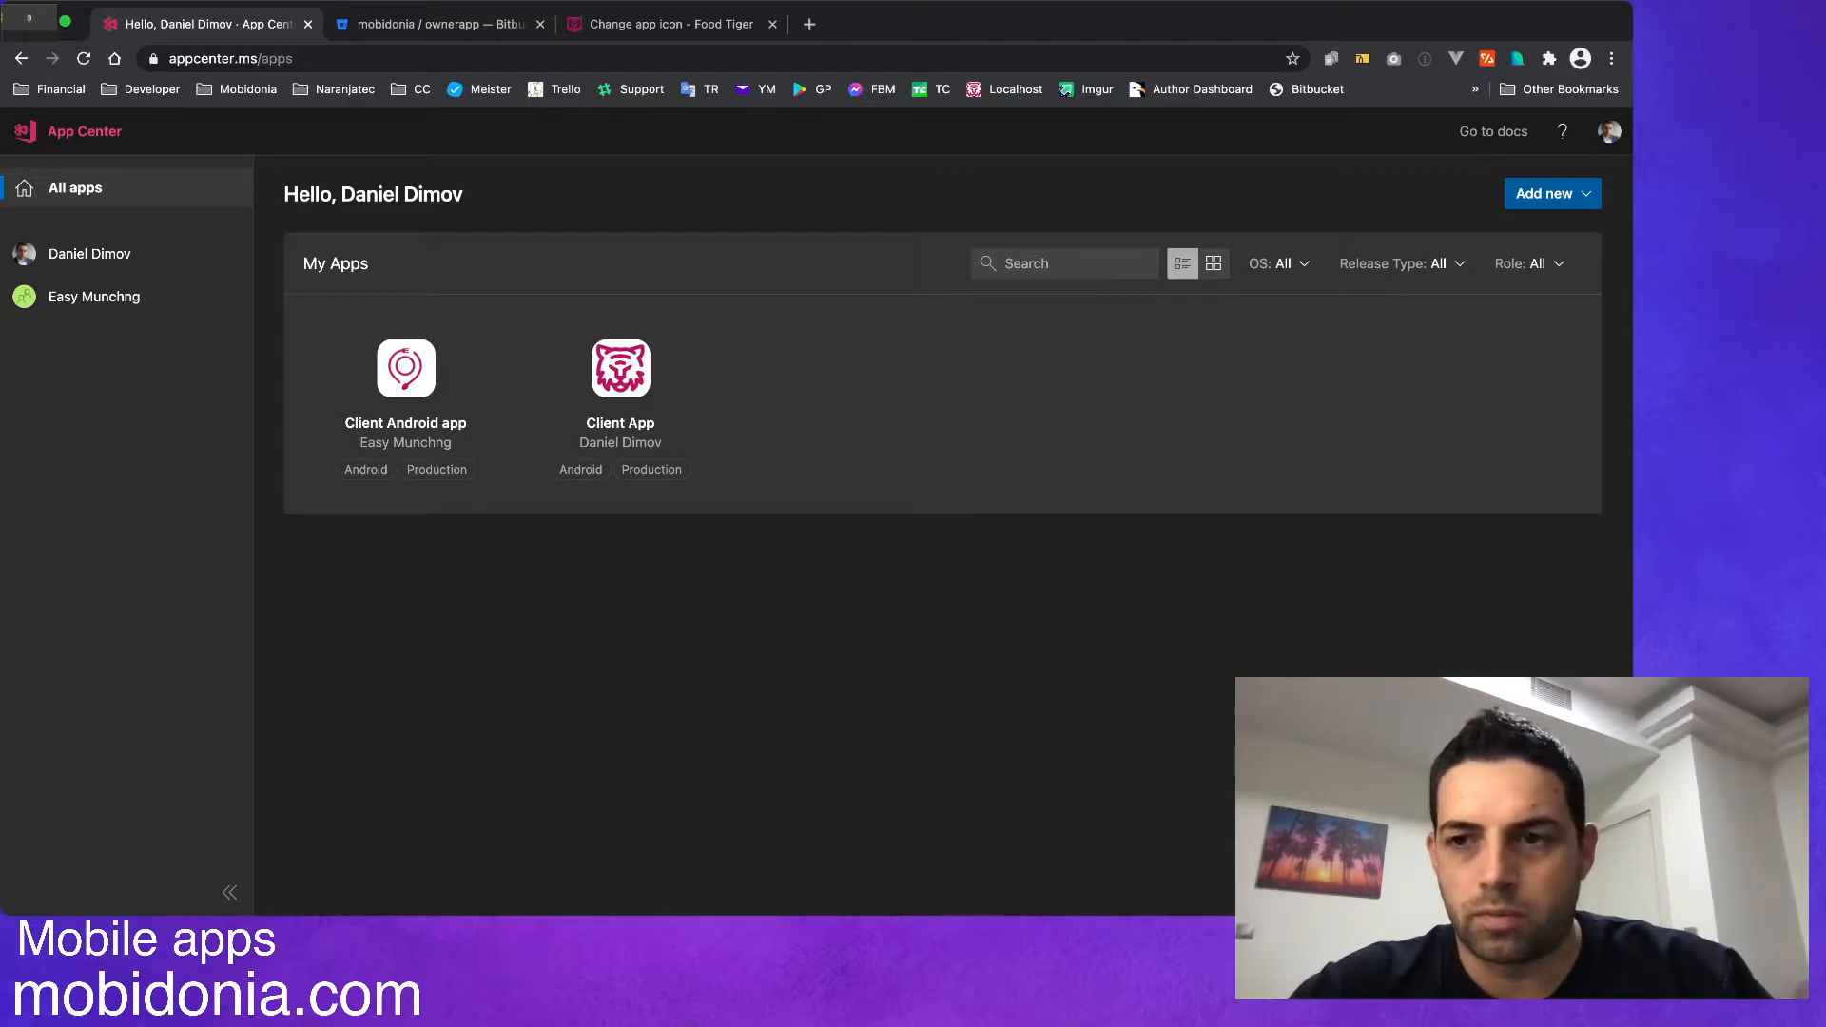
pyautogui.click(1552, 194)
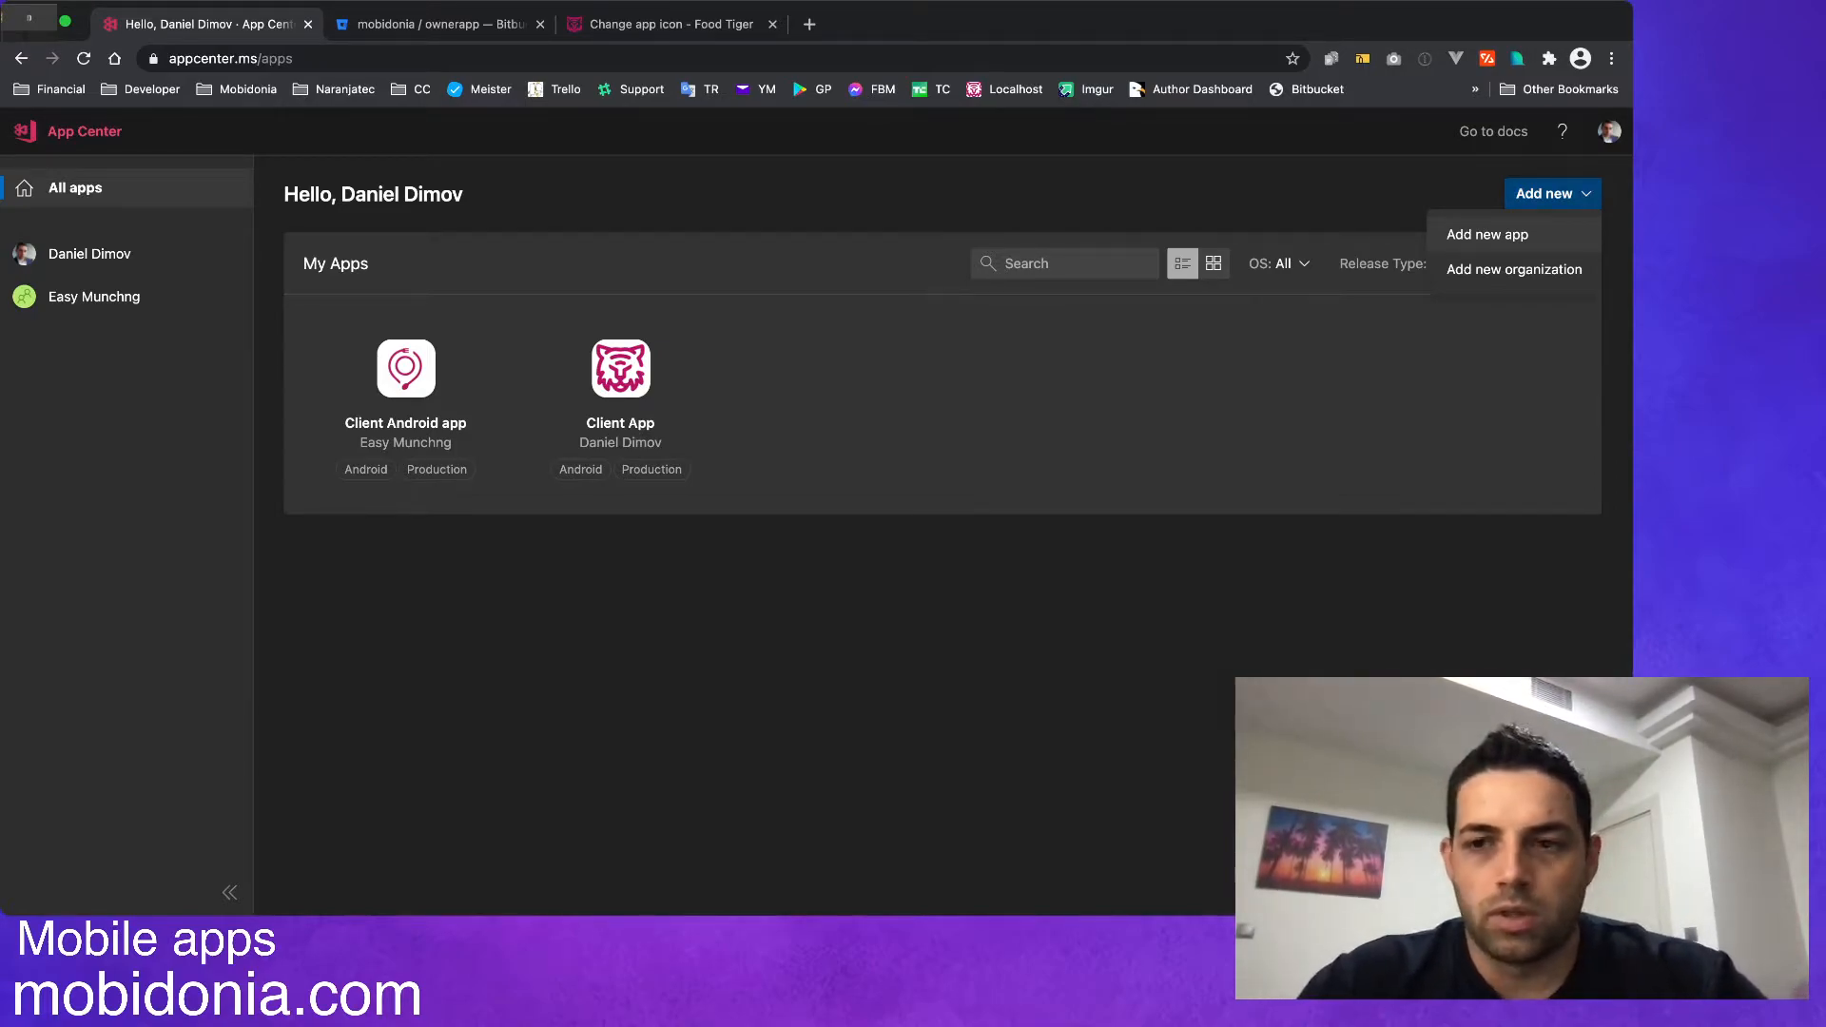
pyautogui.click(1487, 234)
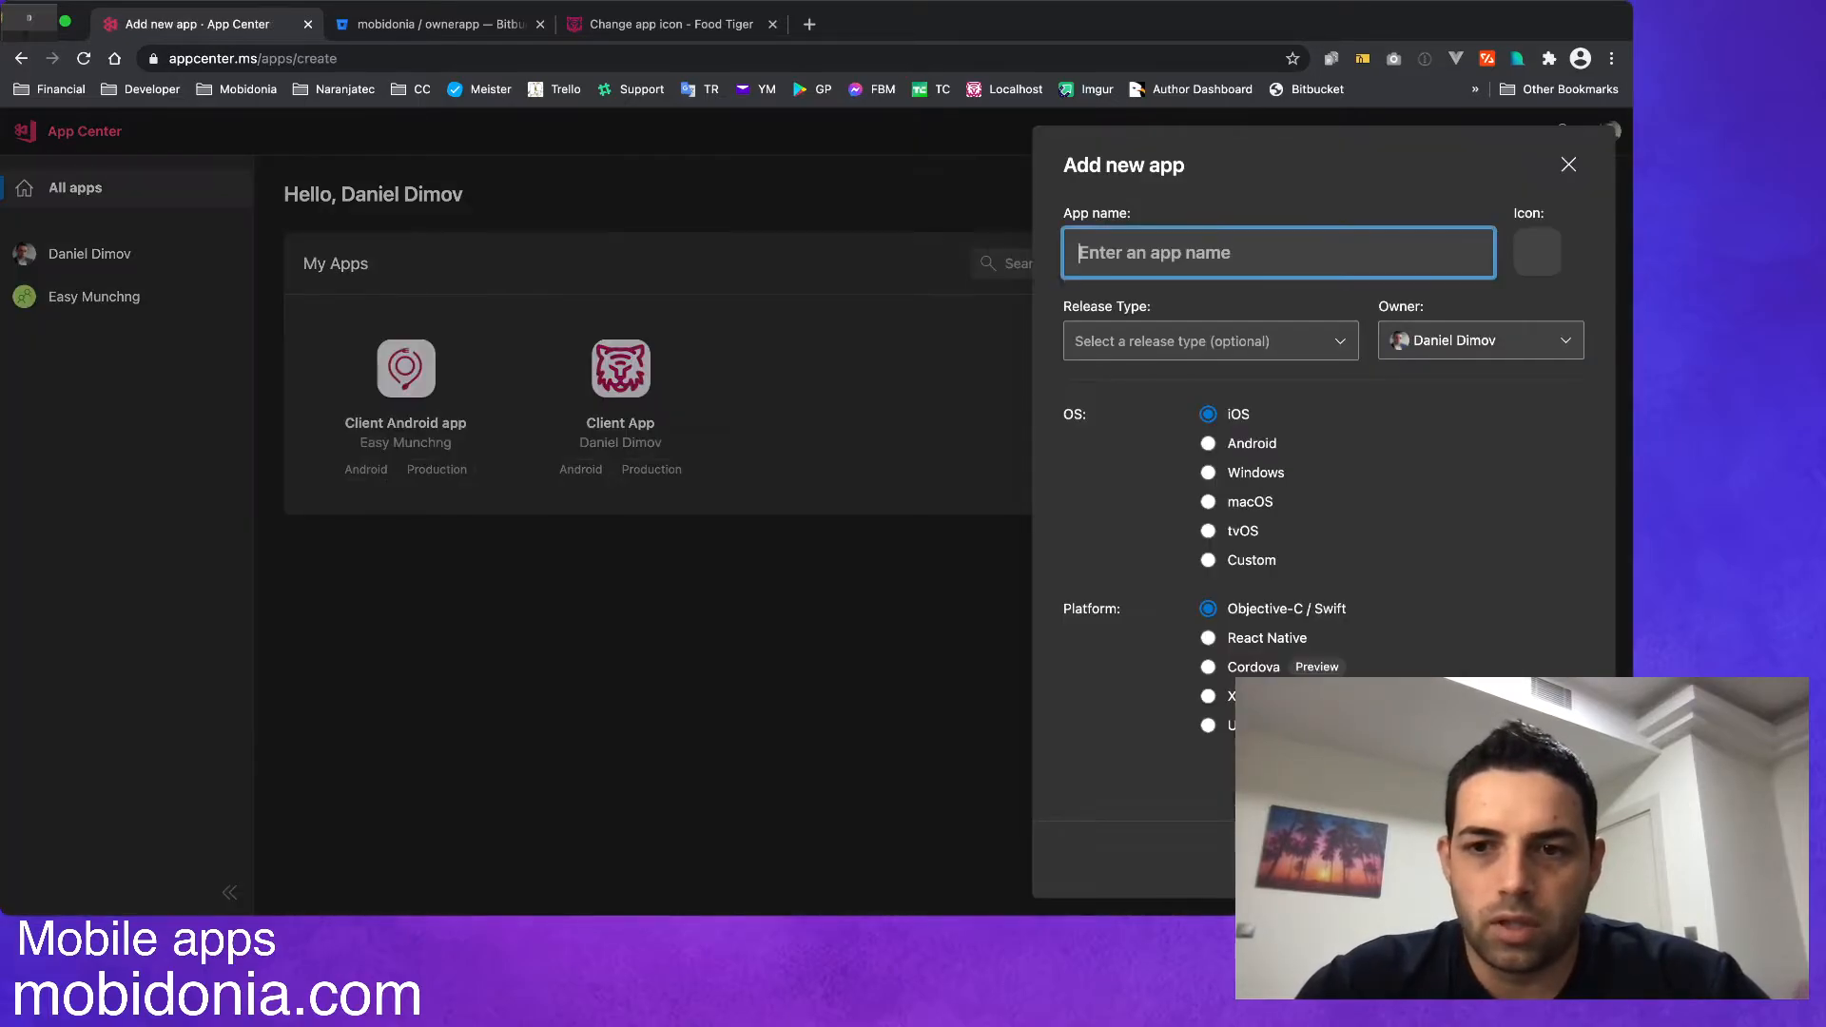
pyautogui.write('VV')
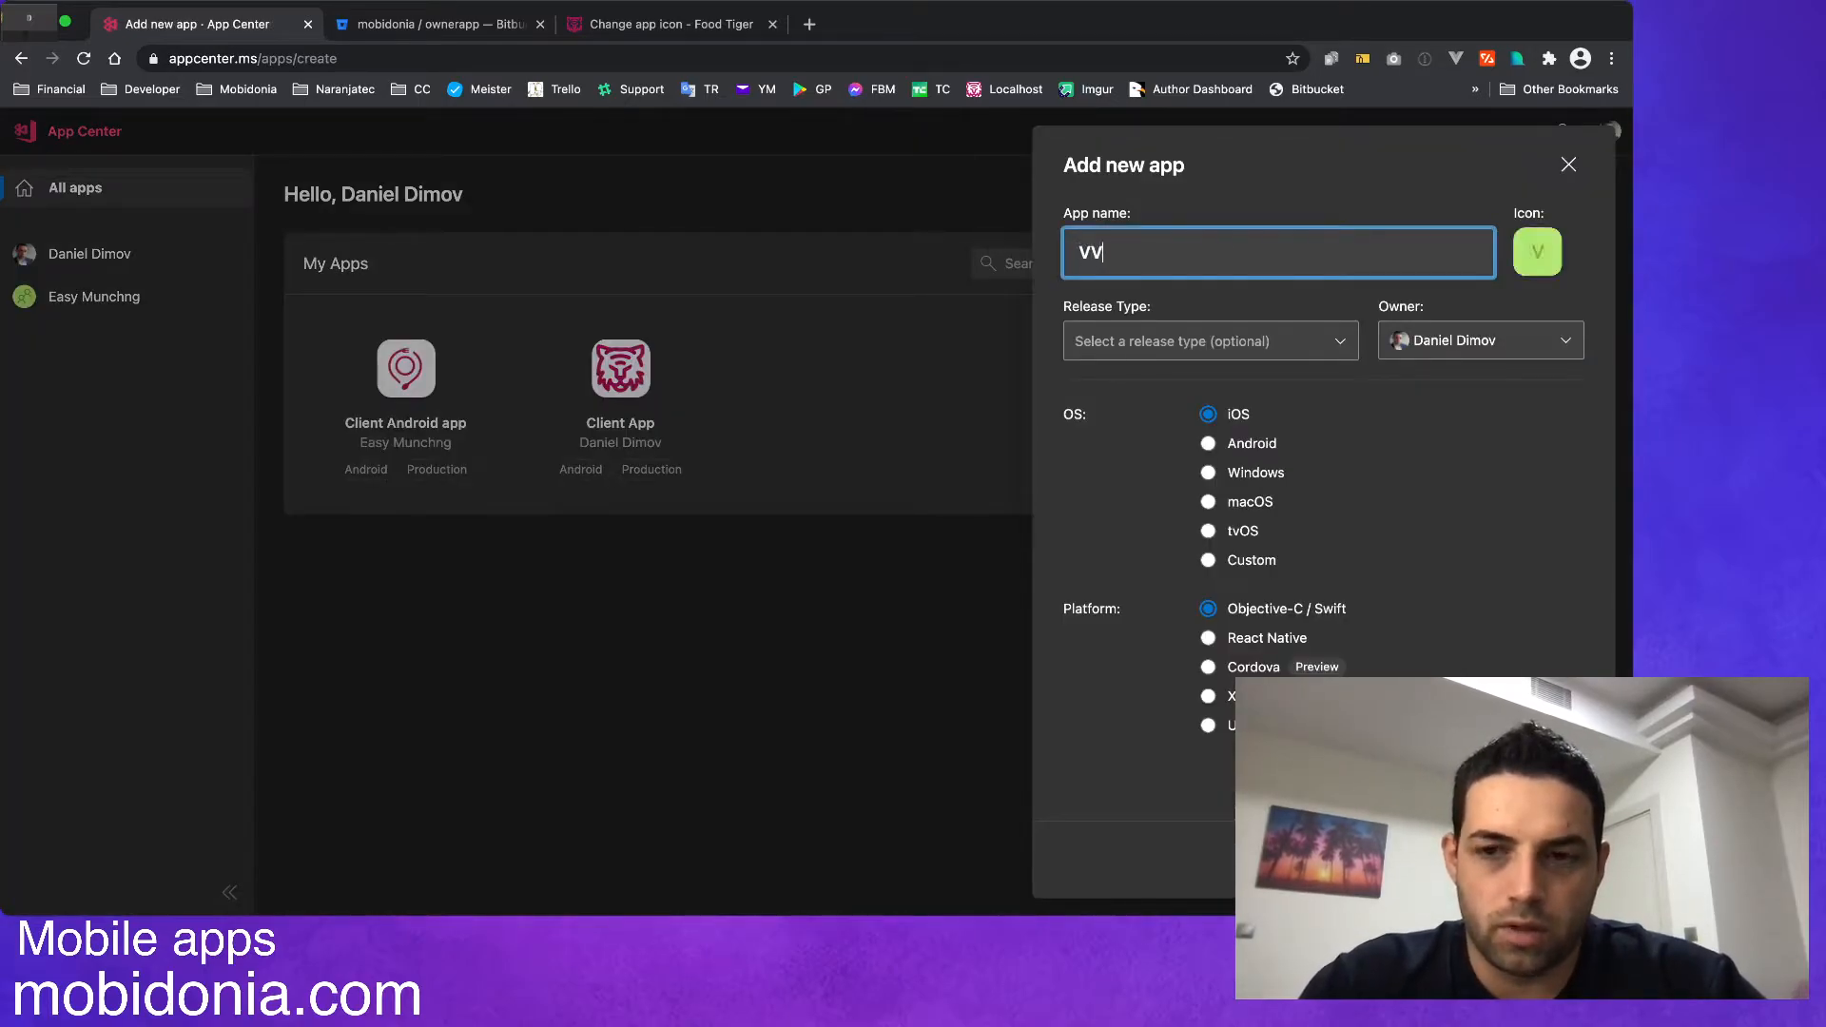
pyautogui.press('BackSpace')
pyautogui.press('BackSpace')
pyautogui.write('Owner')
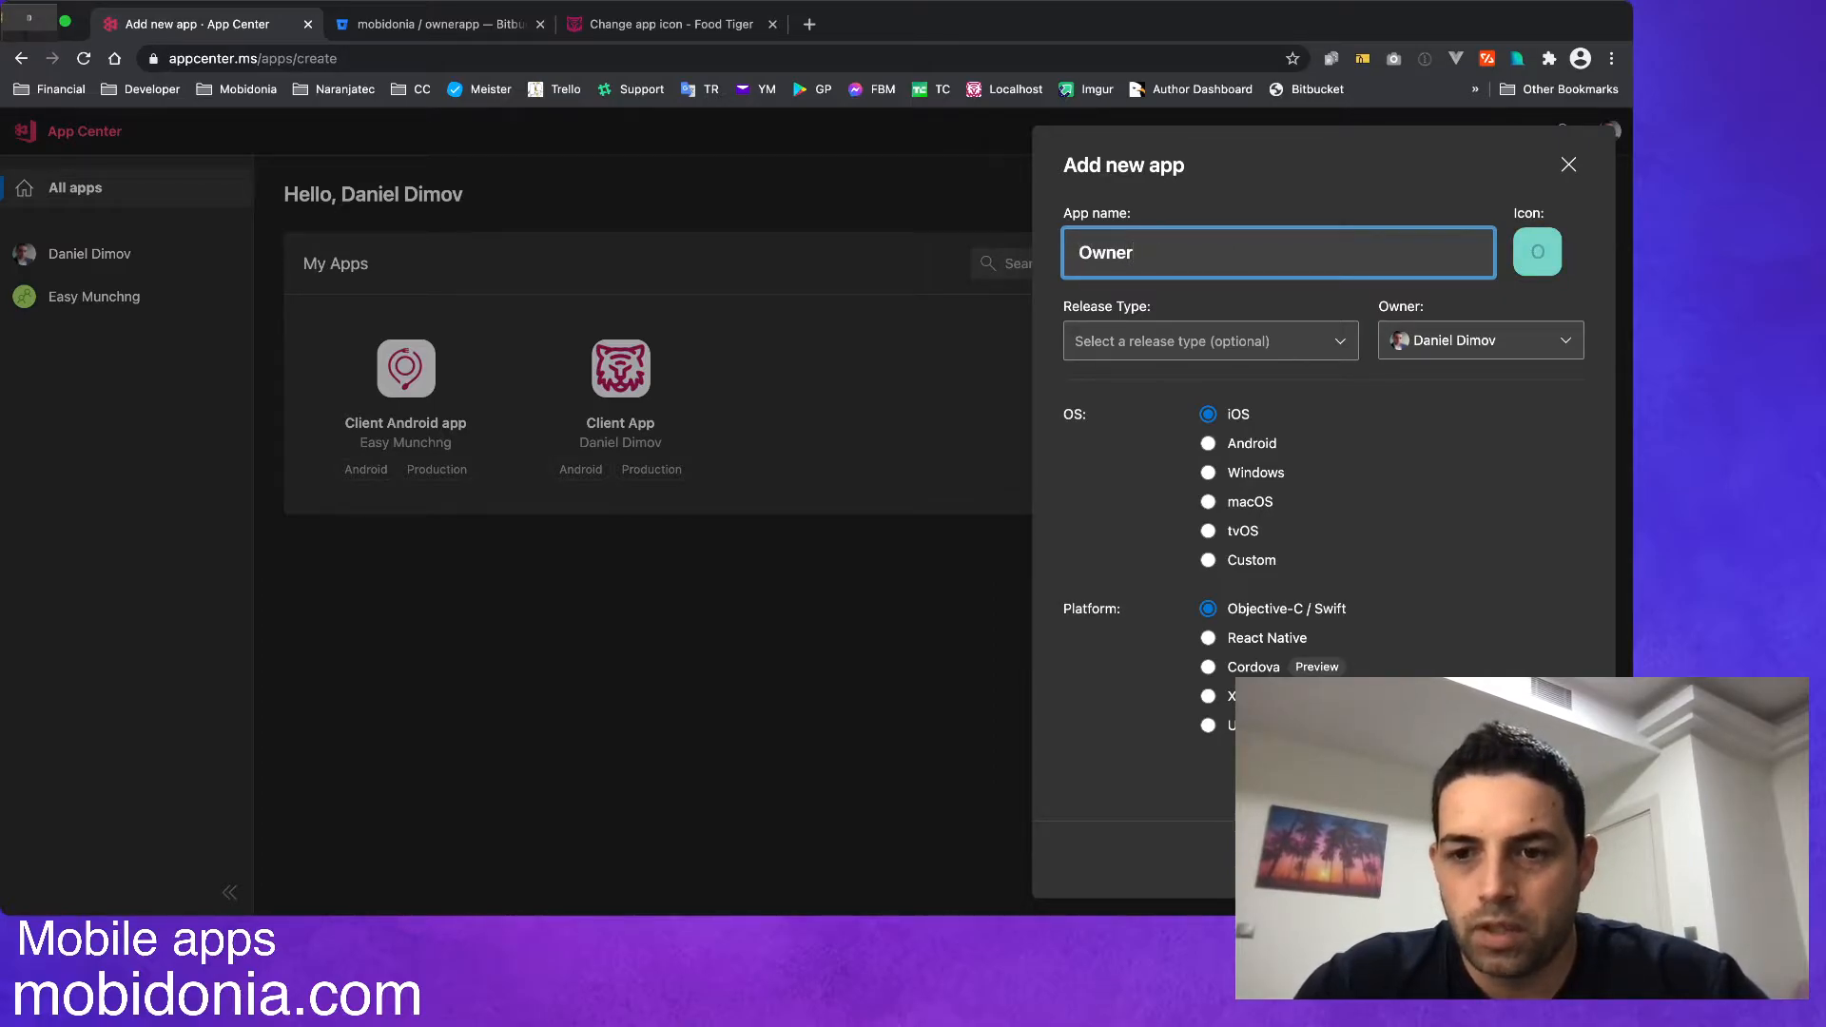
# Configure the new app for Android and React Native with the Production release type, and create it.
pyautogui.click(1209, 472)
pyautogui.click(1208, 443)
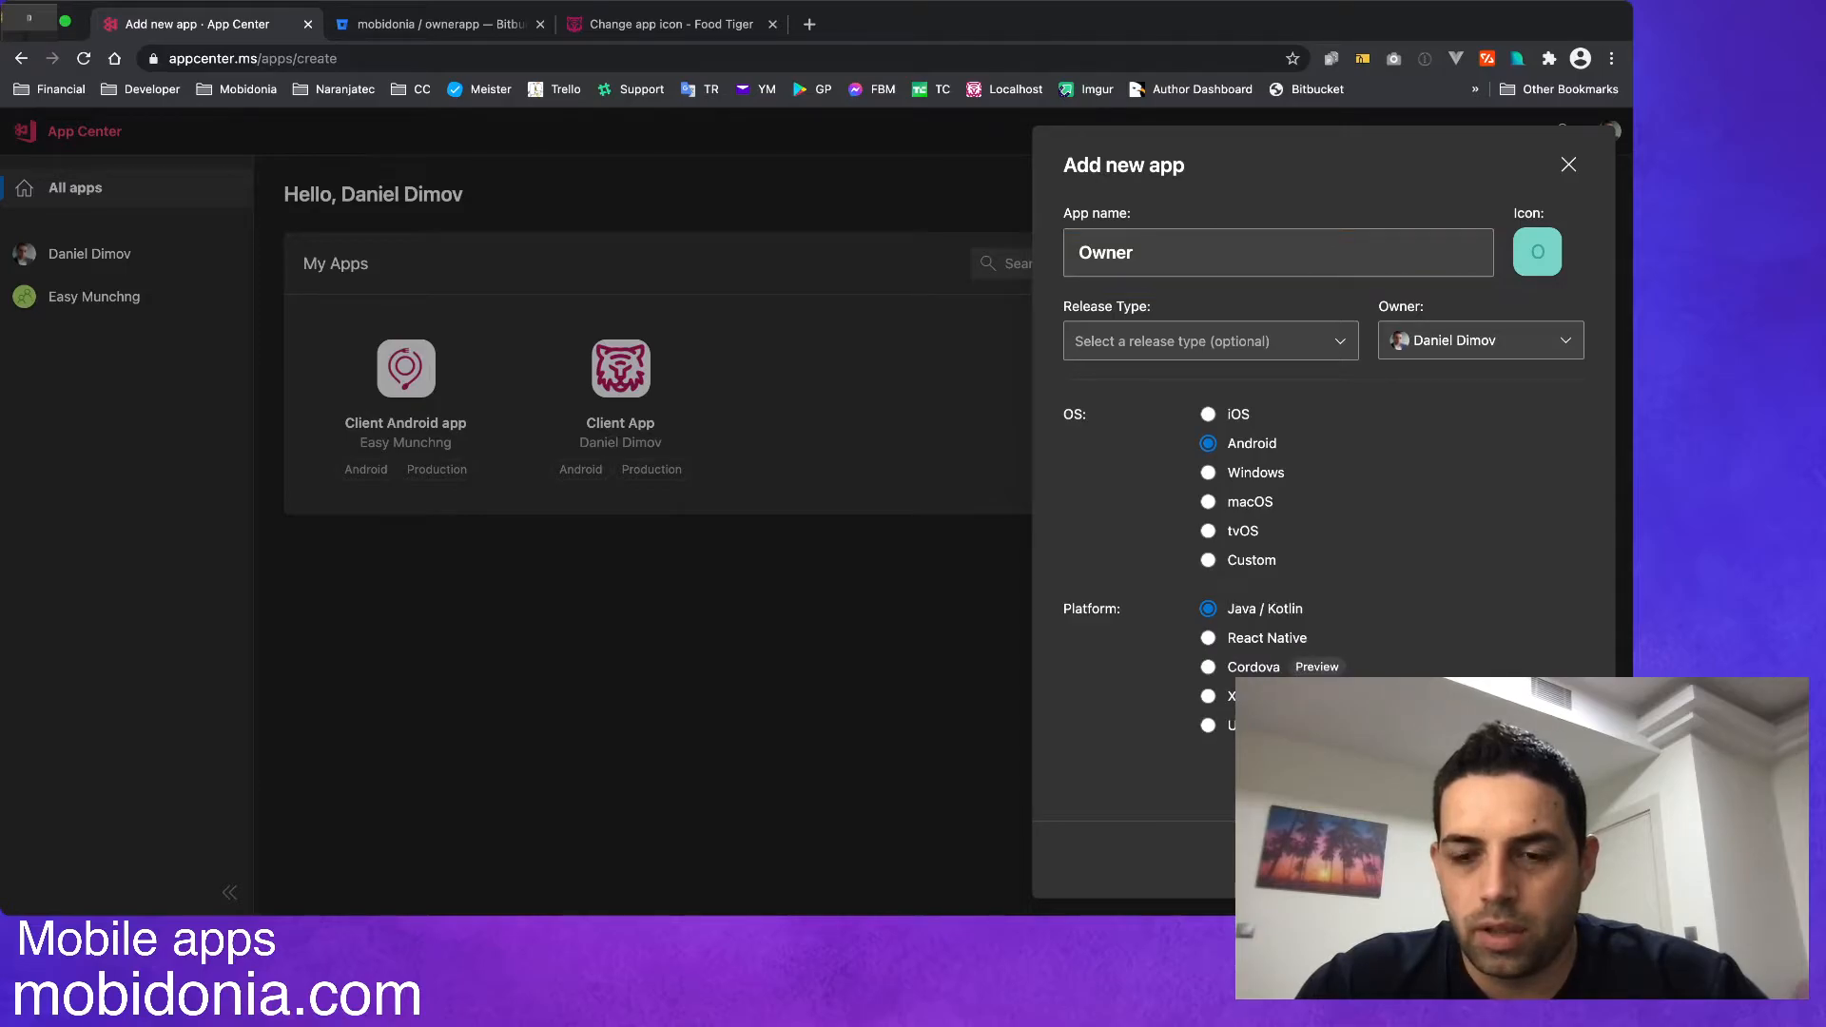
pyautogui.click(1207, 639)
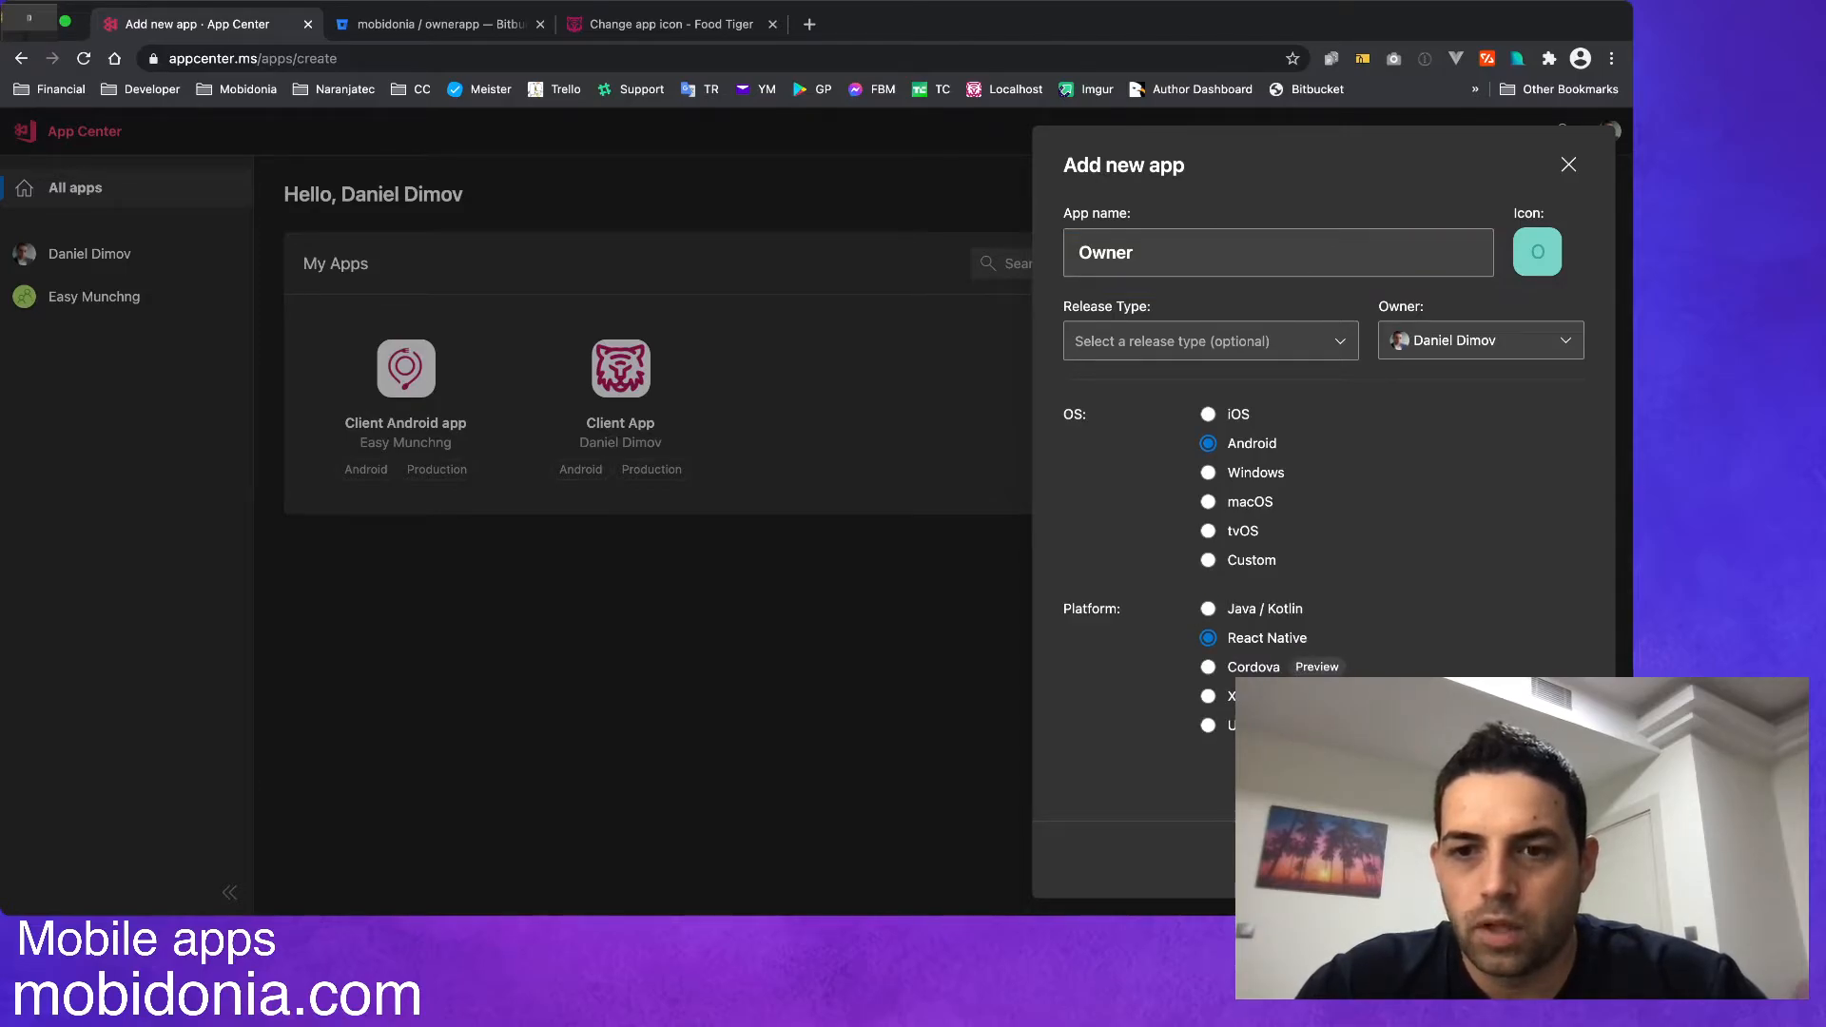
pyautogui.click(1211, 340)
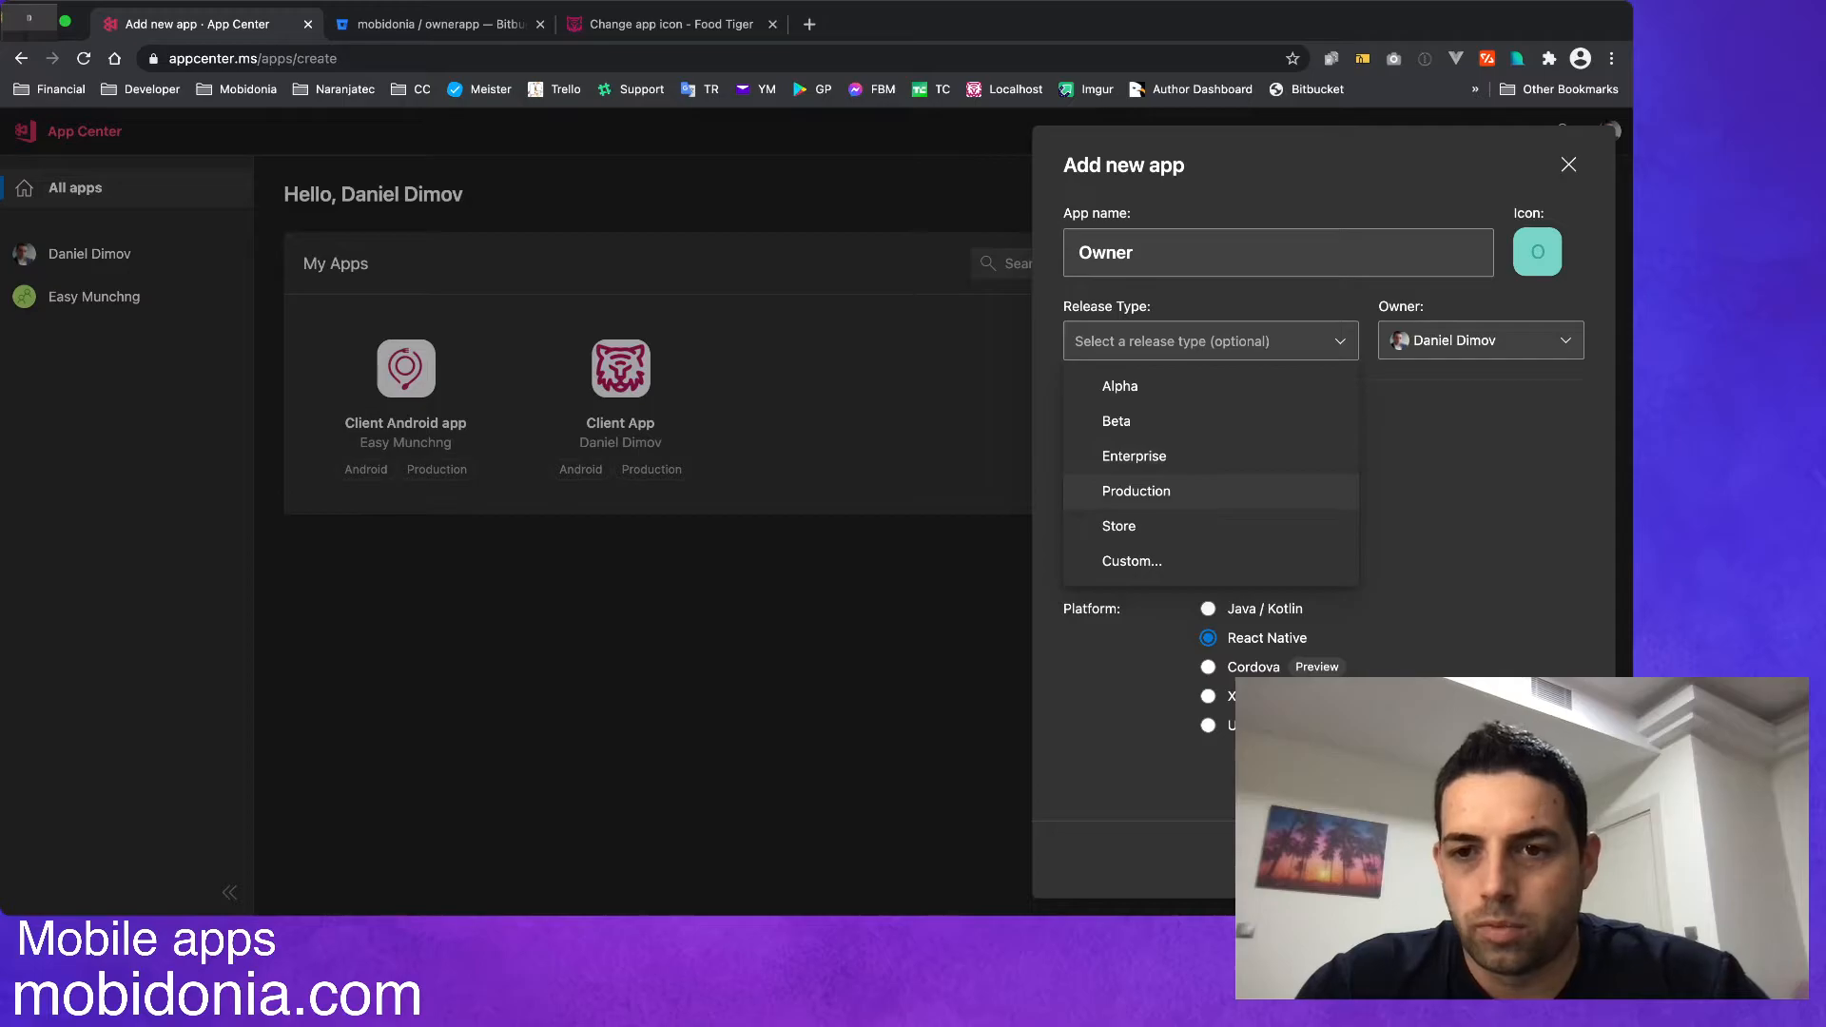
pyautogui.click(1137, 492)
pyautogui.click(1527, 859)
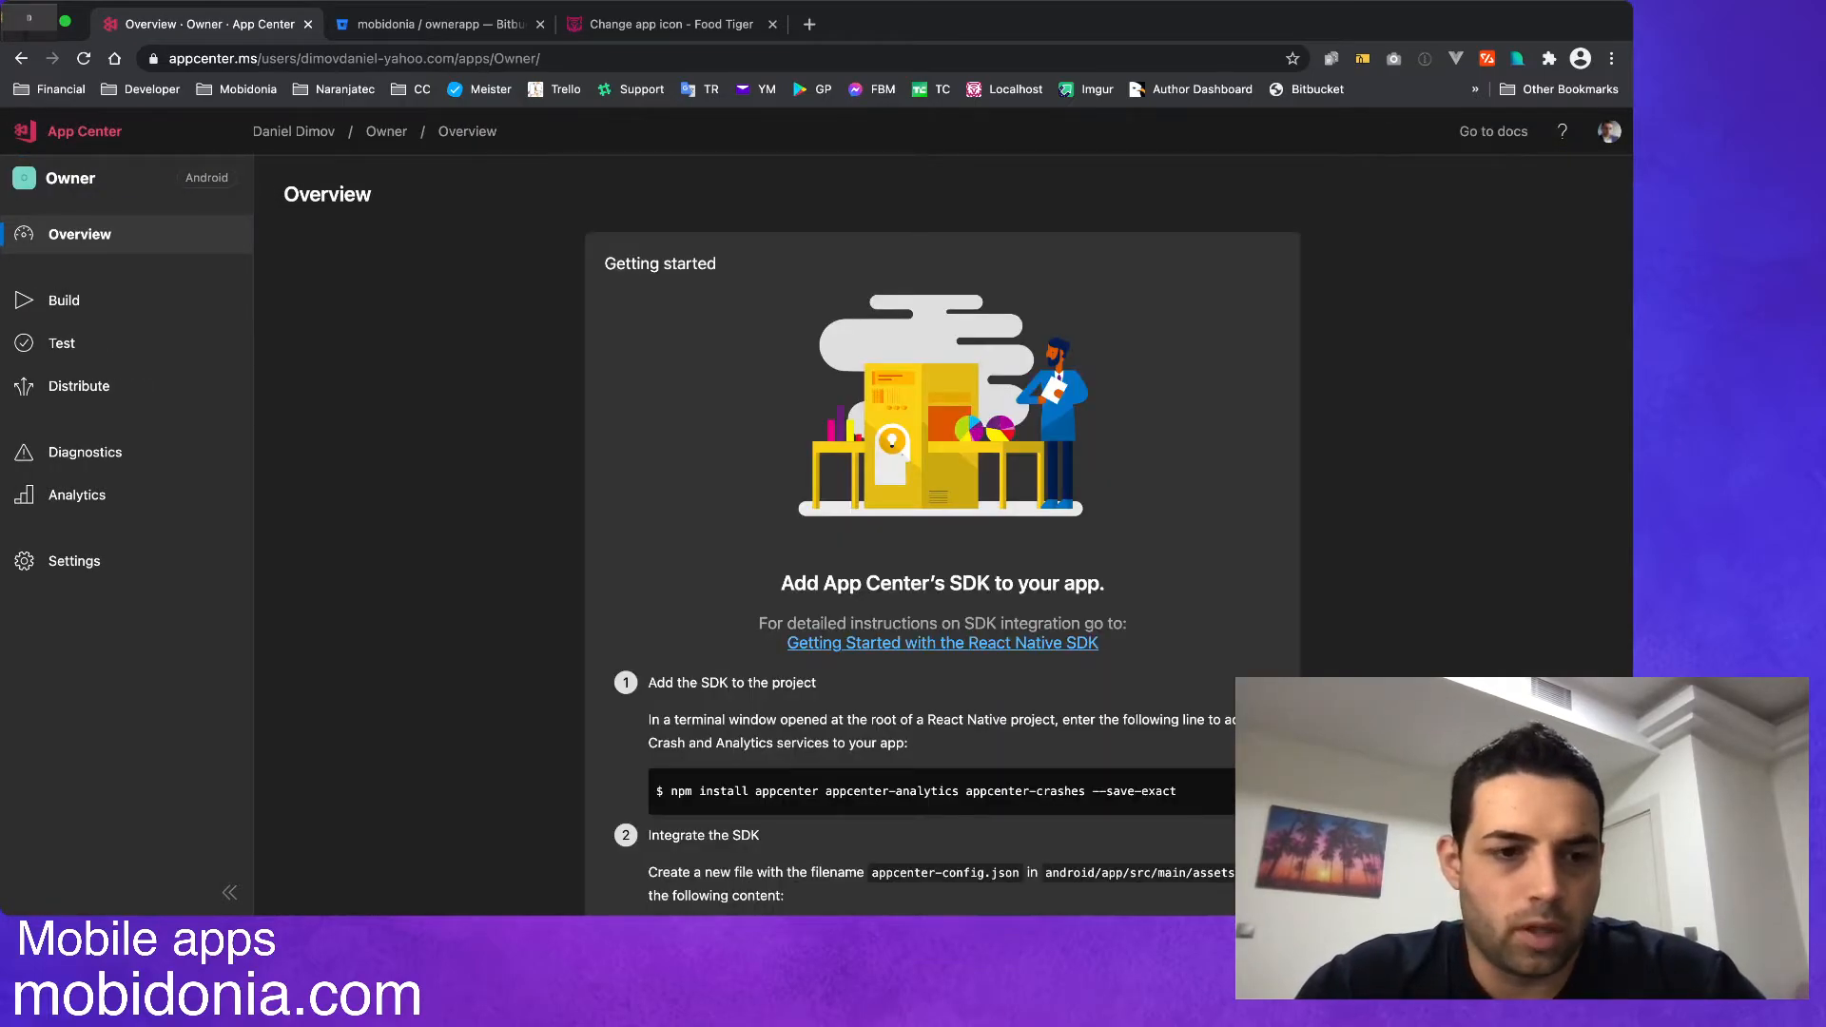
# Replace the Owner app's icon with the tiger logo in its app details and save the changes.
pyautogui.click(75, 561)
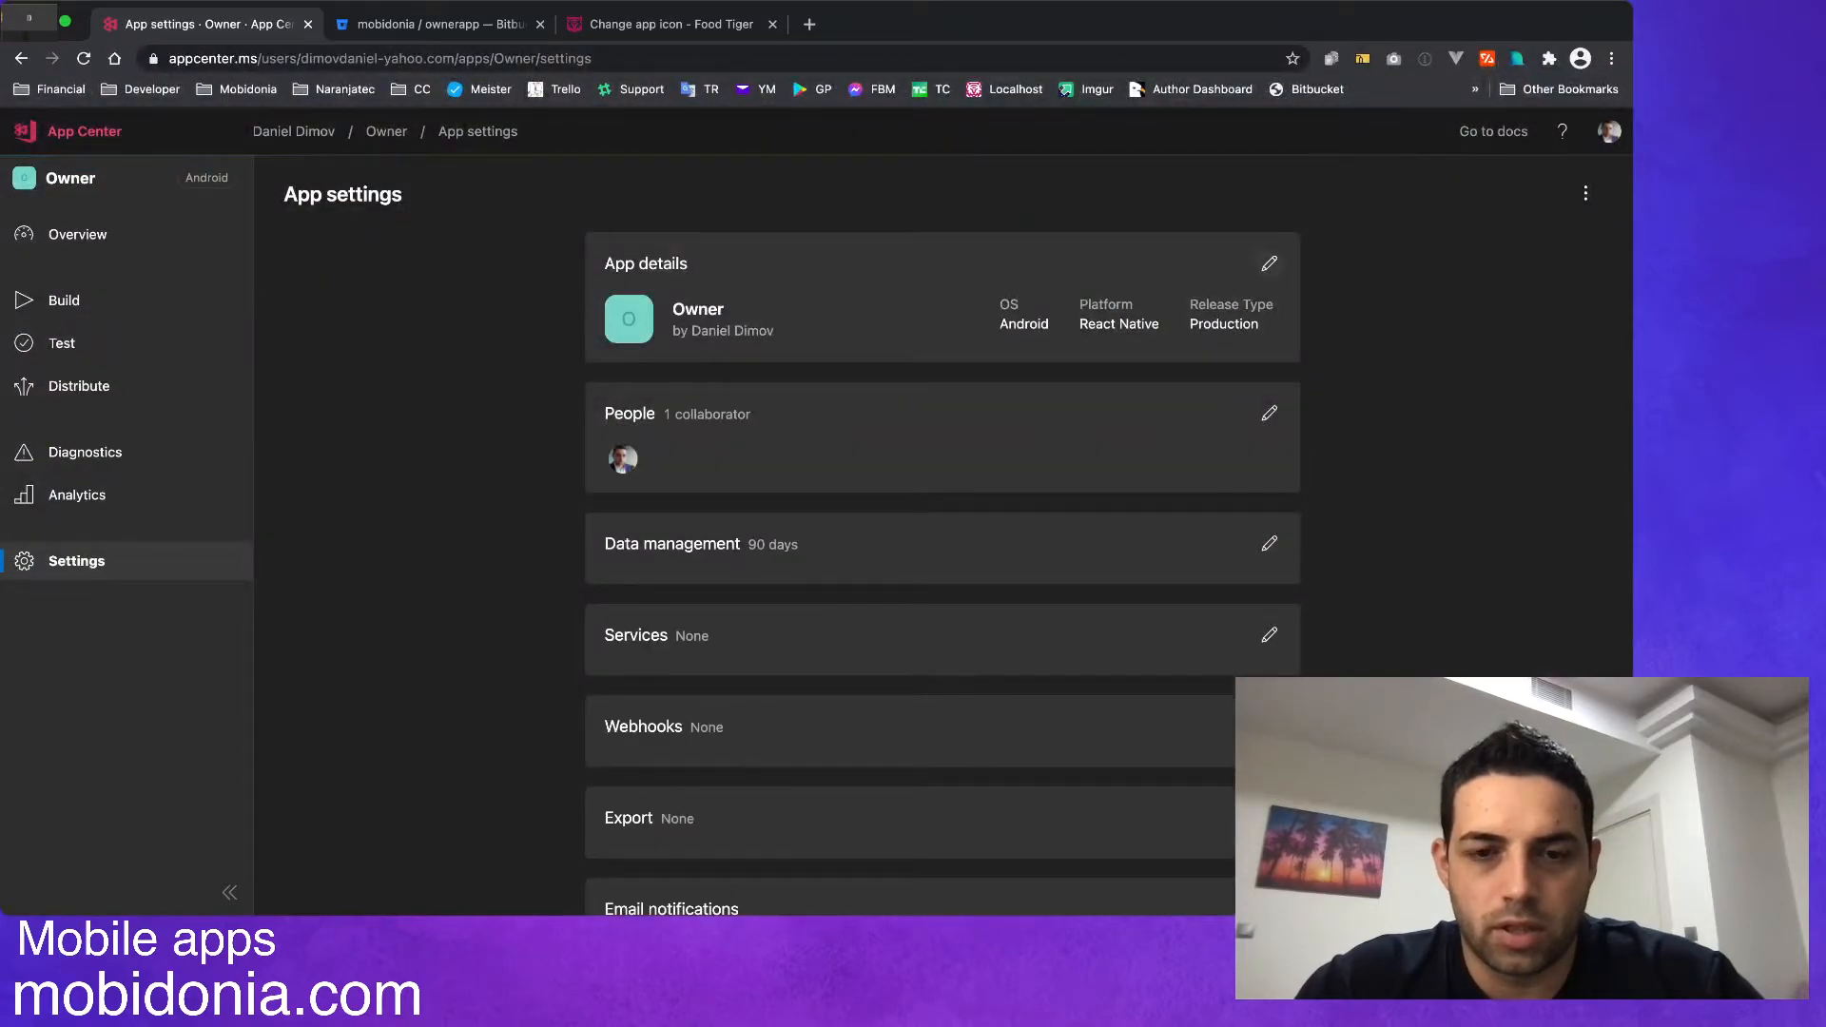
pyautogui.click(1269, 265)
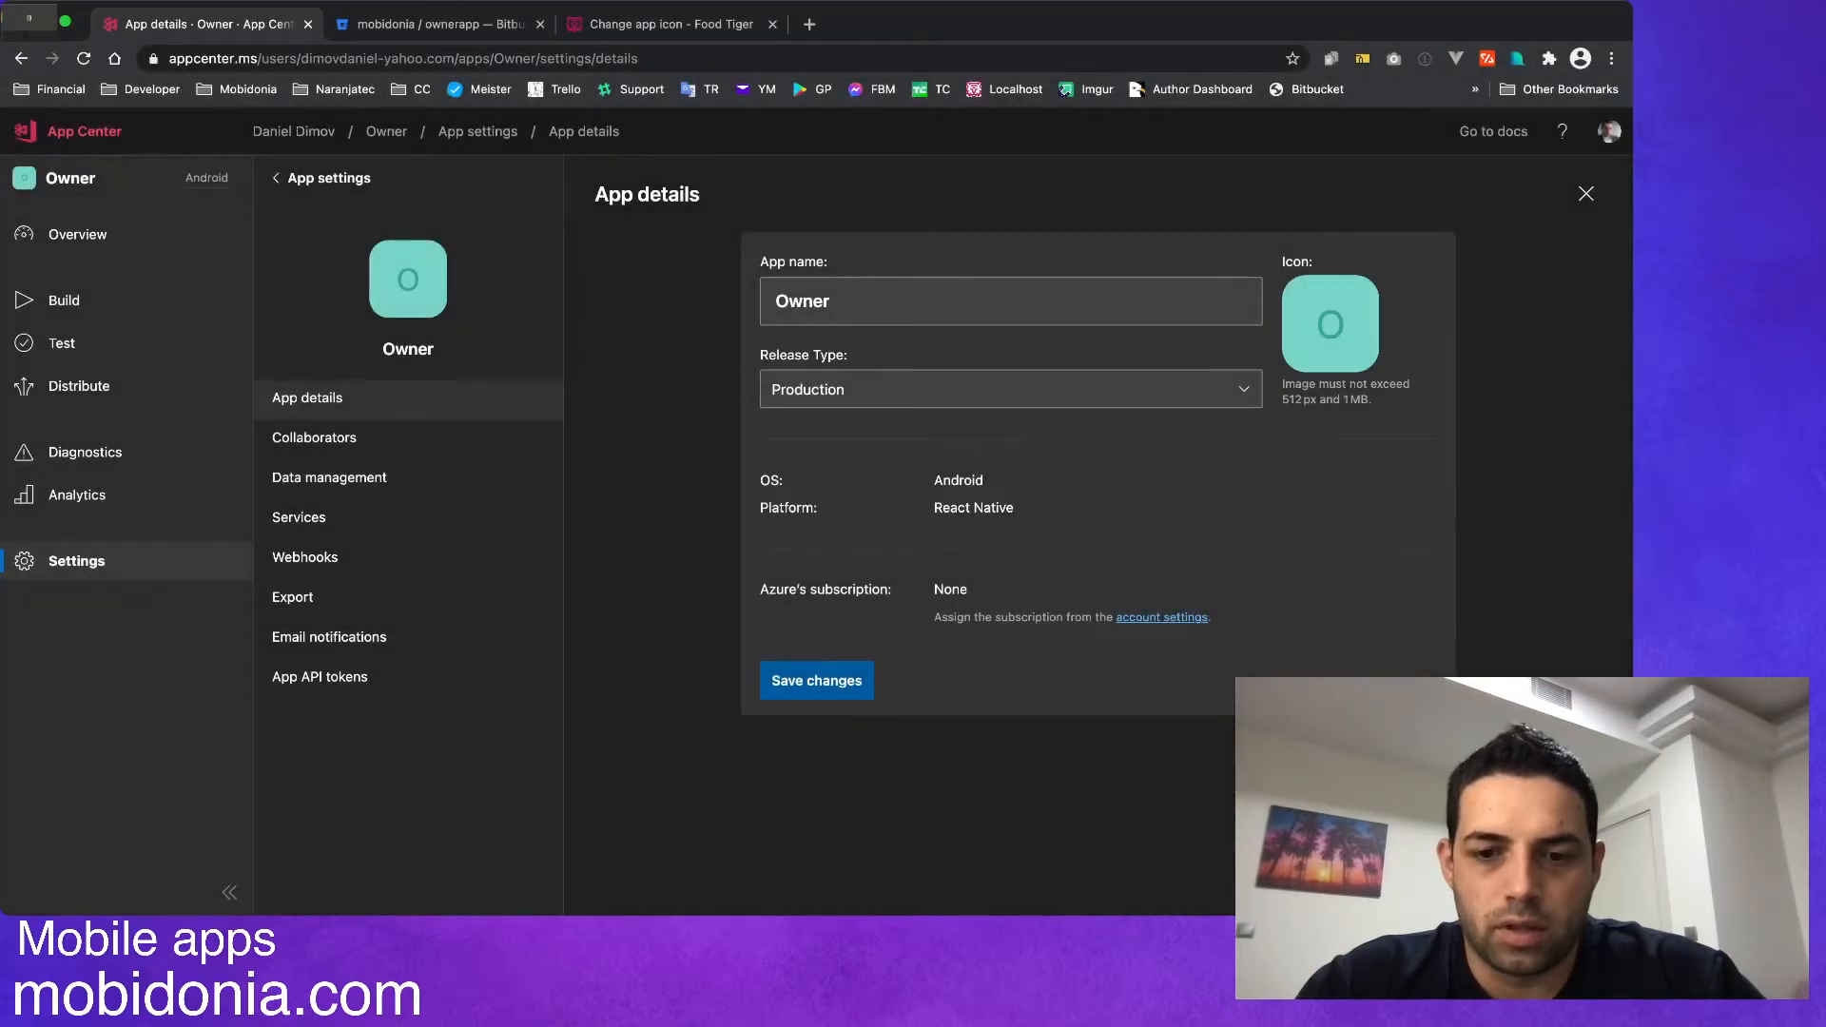
pyautogui.press('Return')
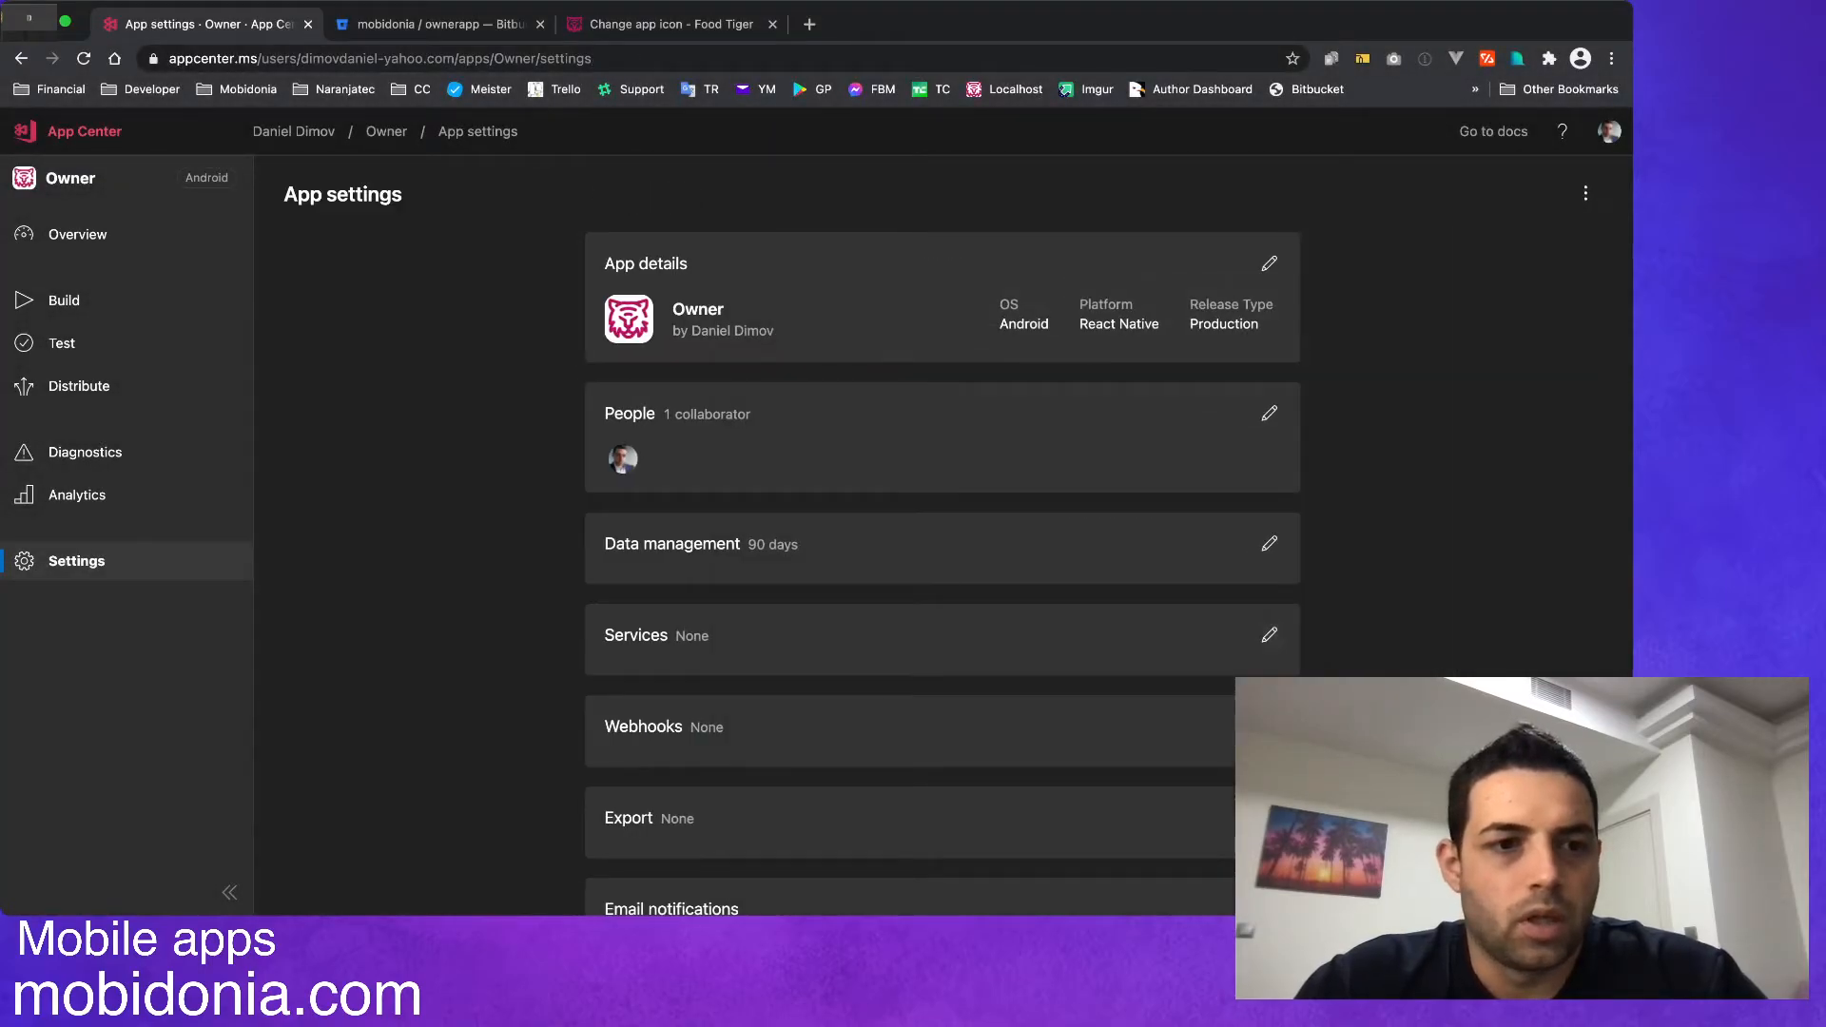
# Connect the Owner app's build service to the mobidonia/ownerapp repository on Bitbucket.
pyautogui.click(76, 300)
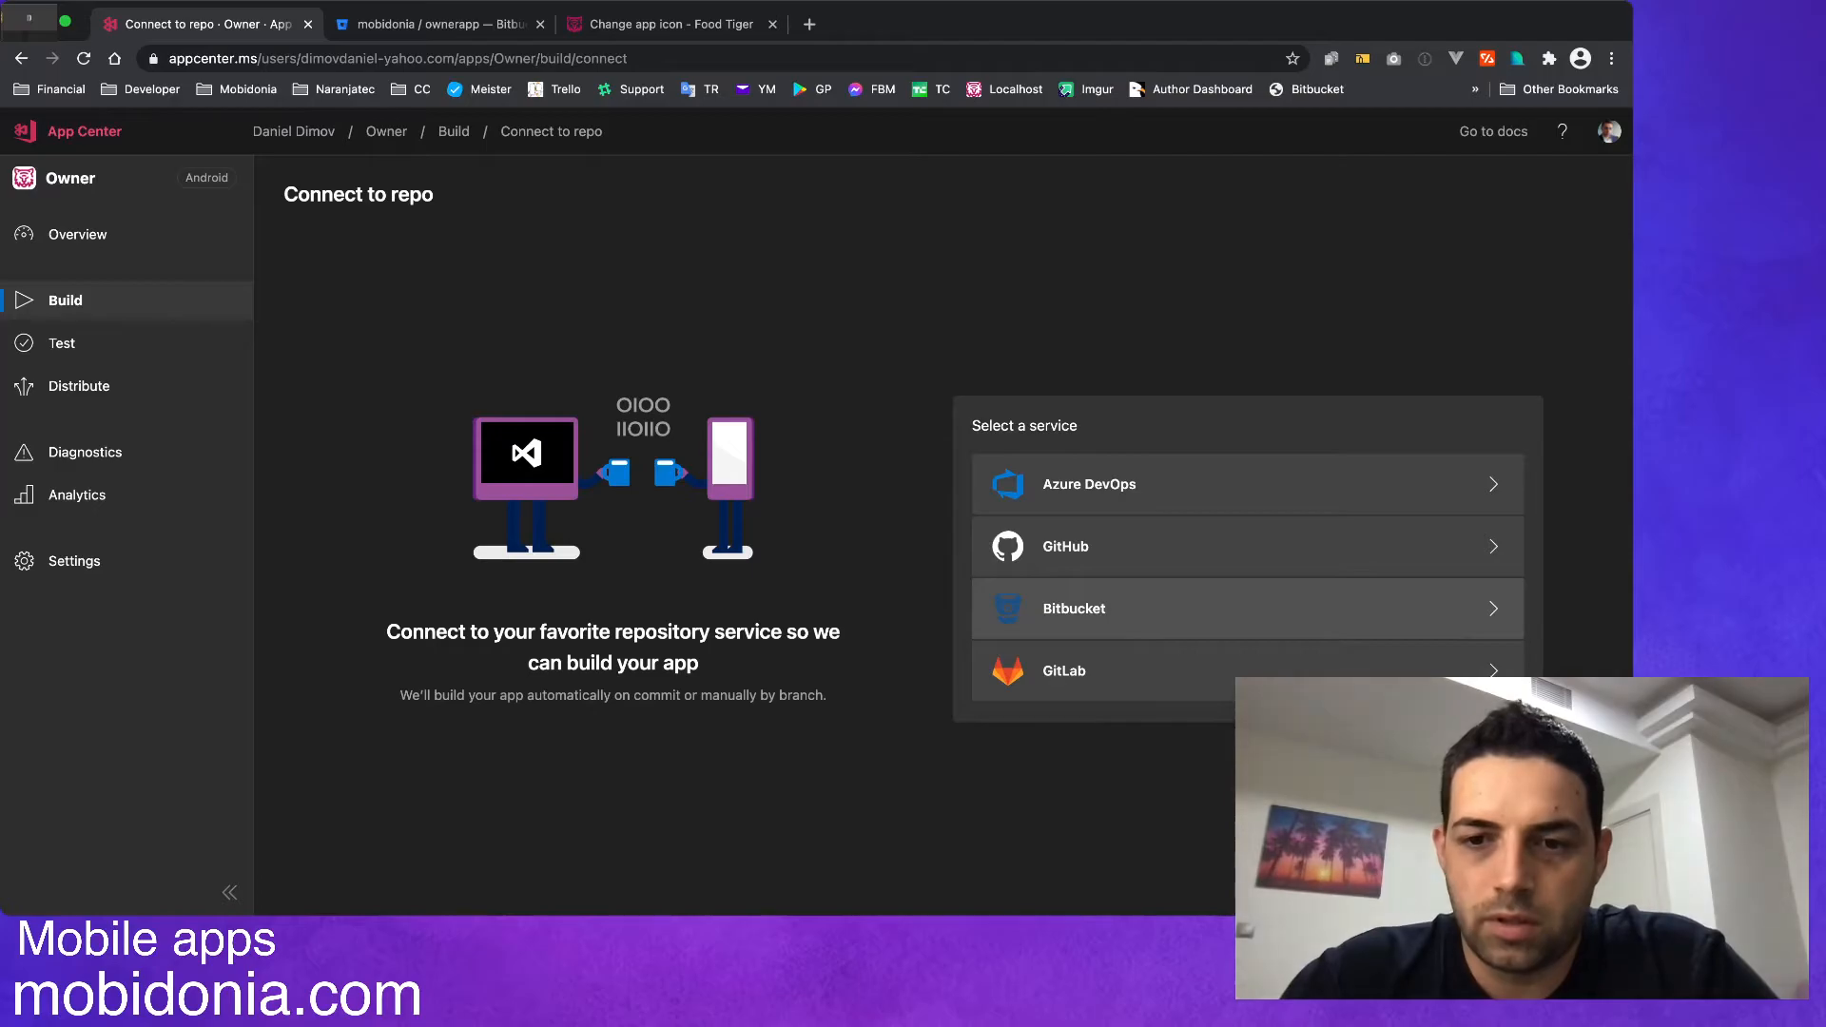
pyautogui.click(1236, 608)
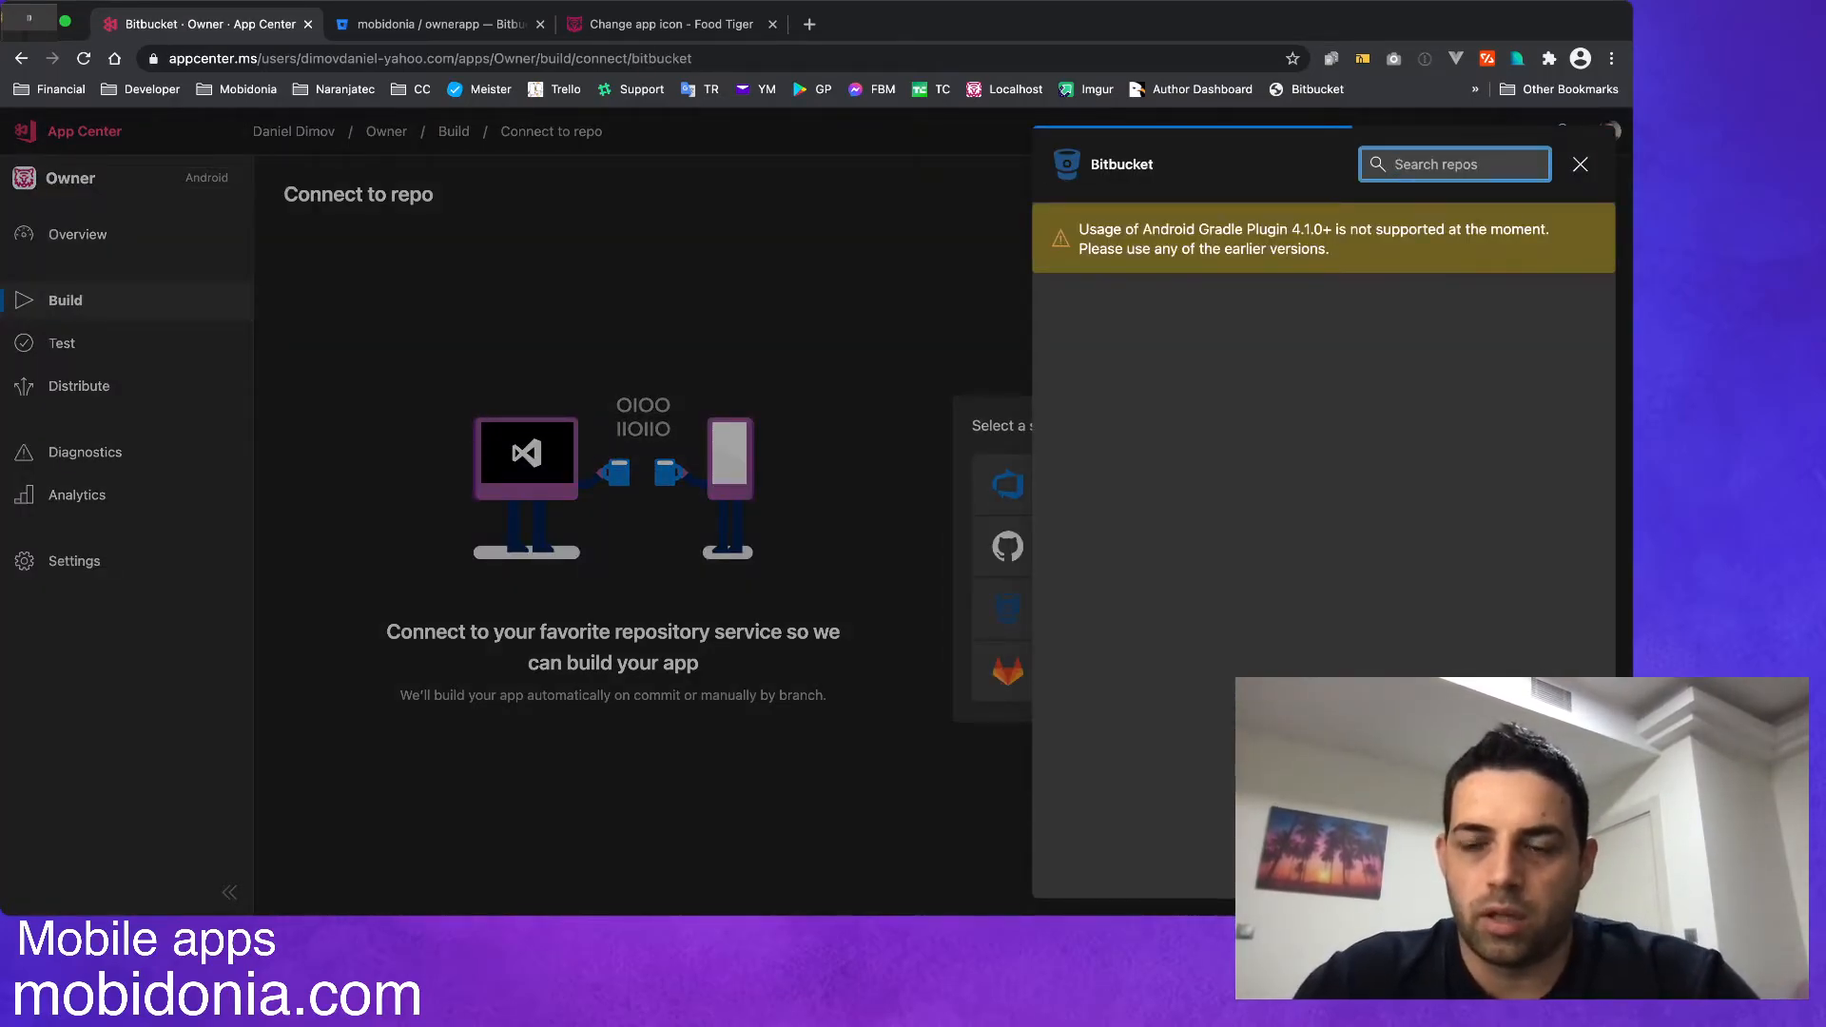
pyautogui.write('owner')
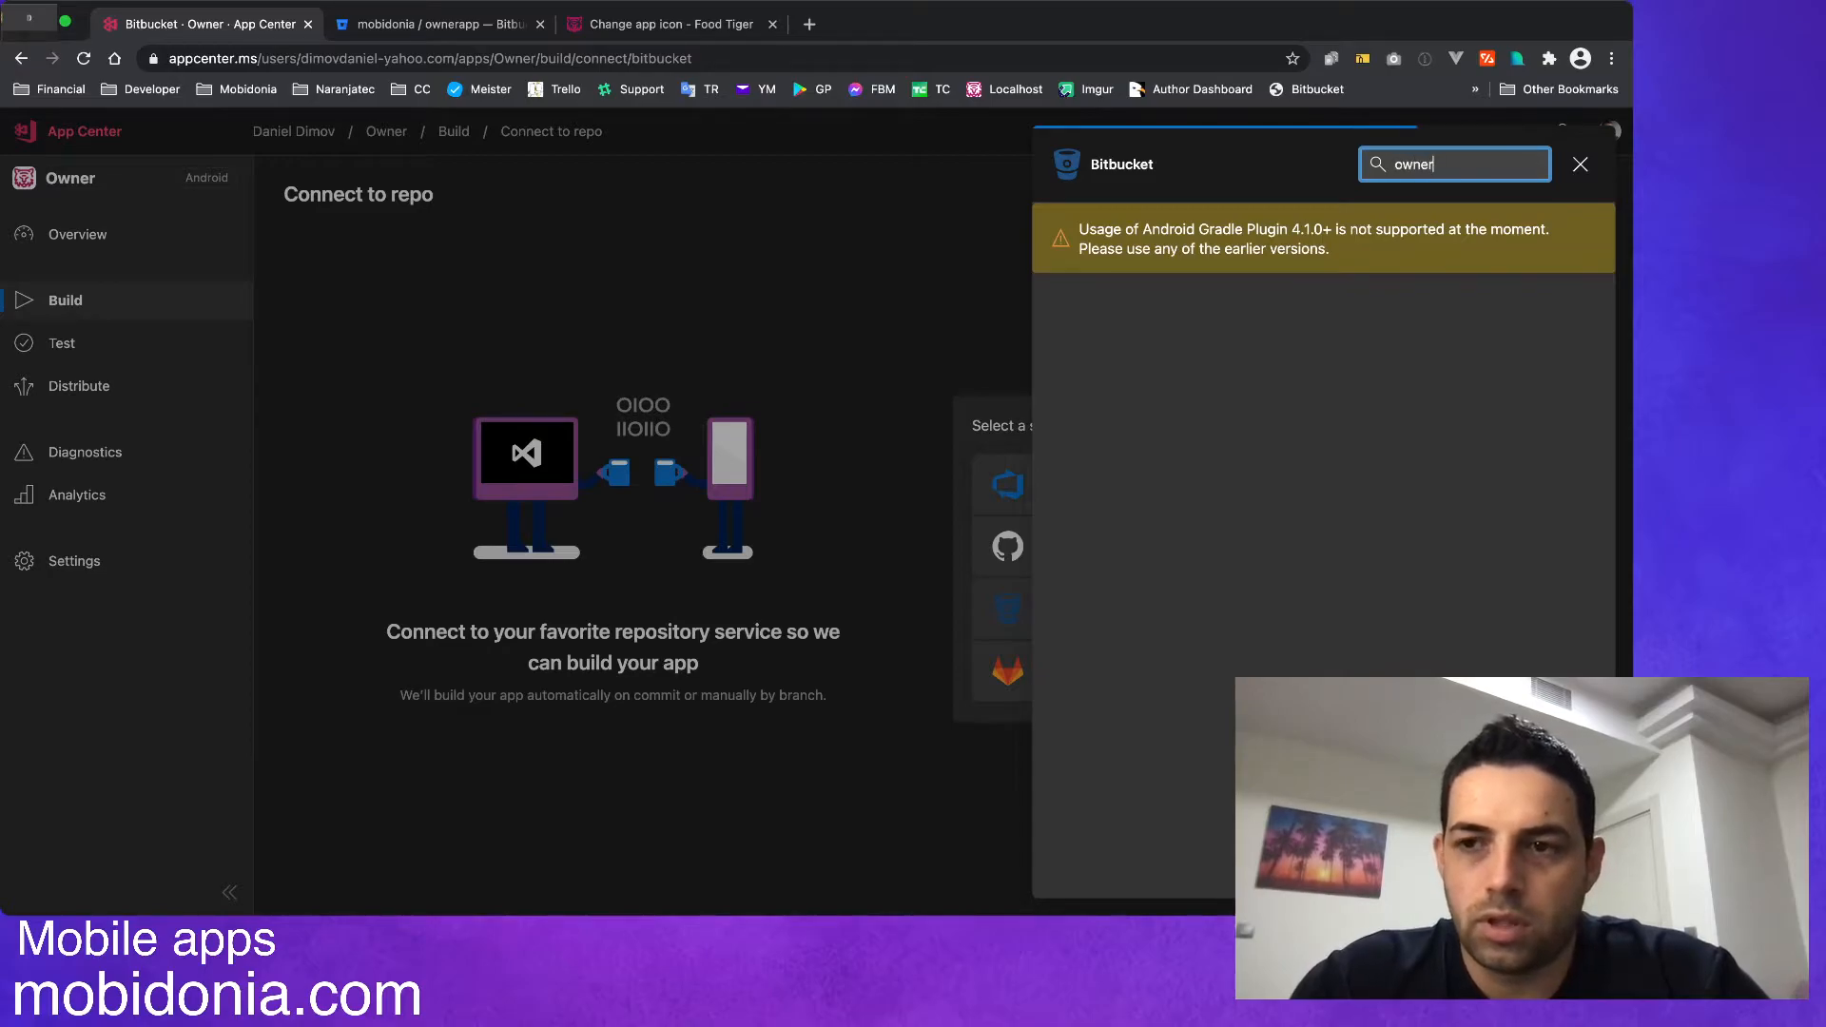
pyautogui.press('BackSpace')
pyautogui.click(1323, 400)
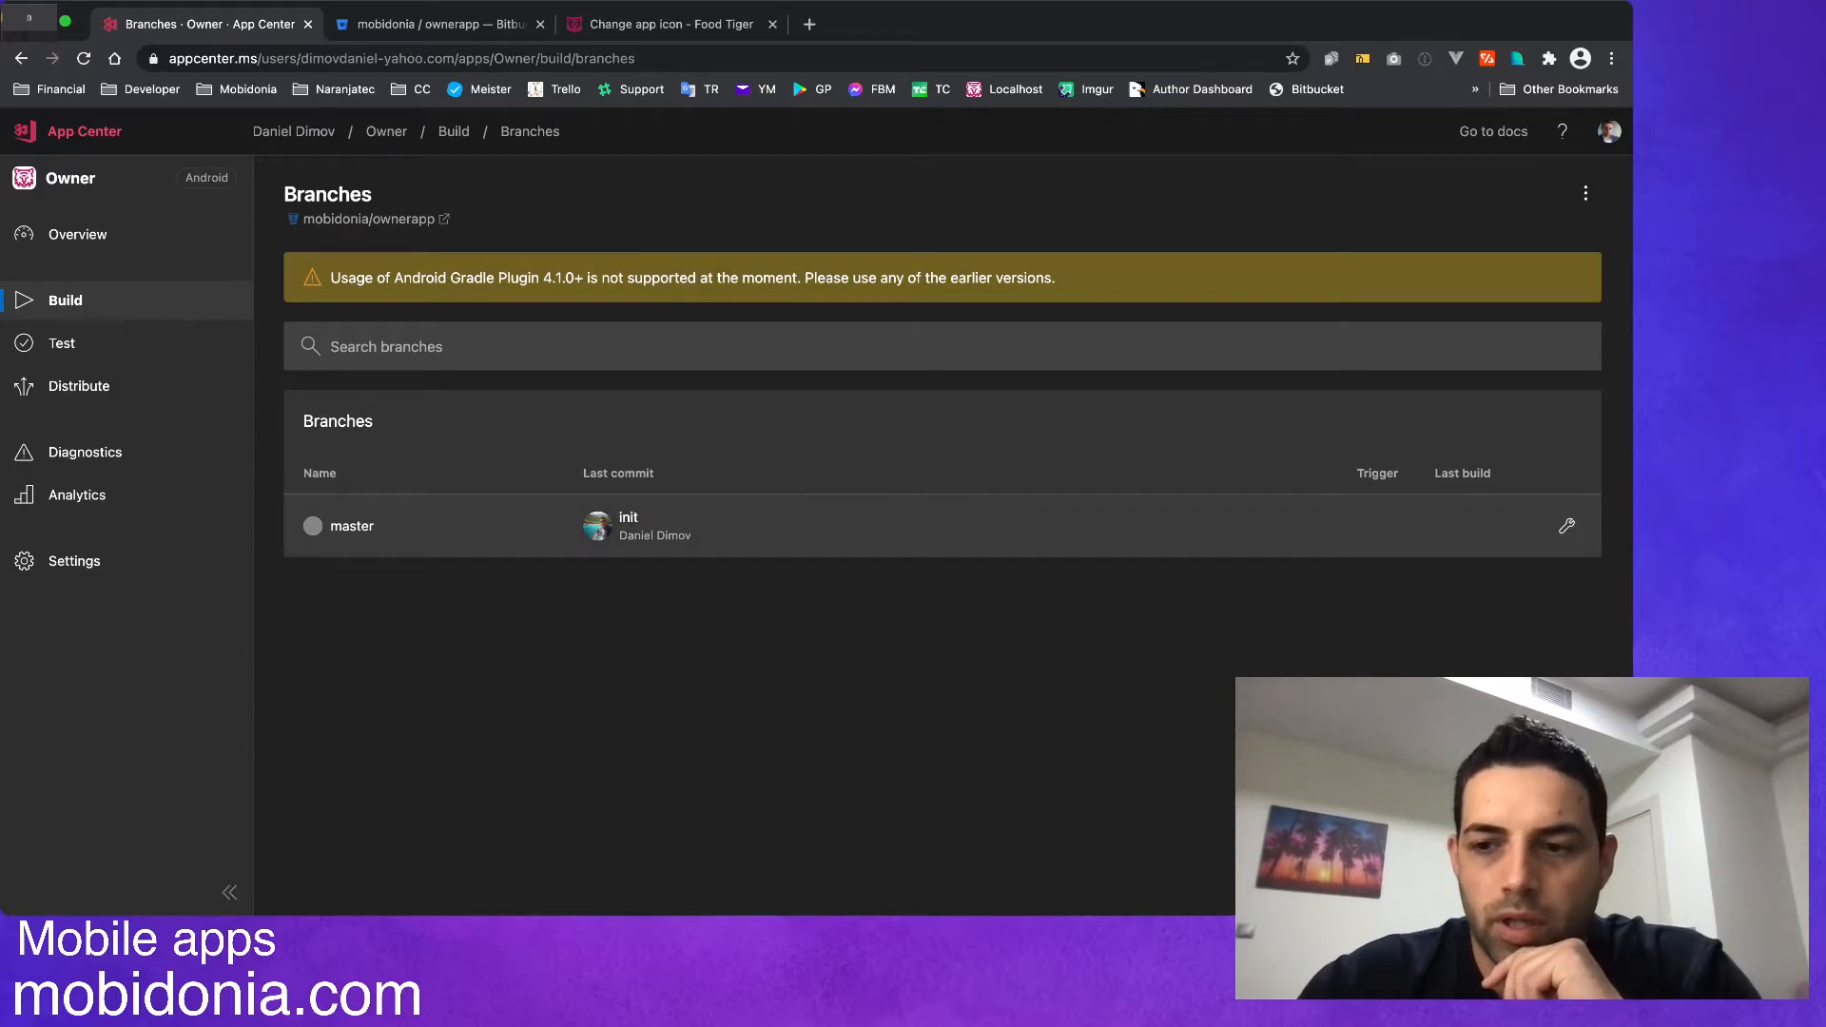
# Open the build configuration of the master branch and enable building an Android App Bundle.
pyautogui.click(1566, 526)
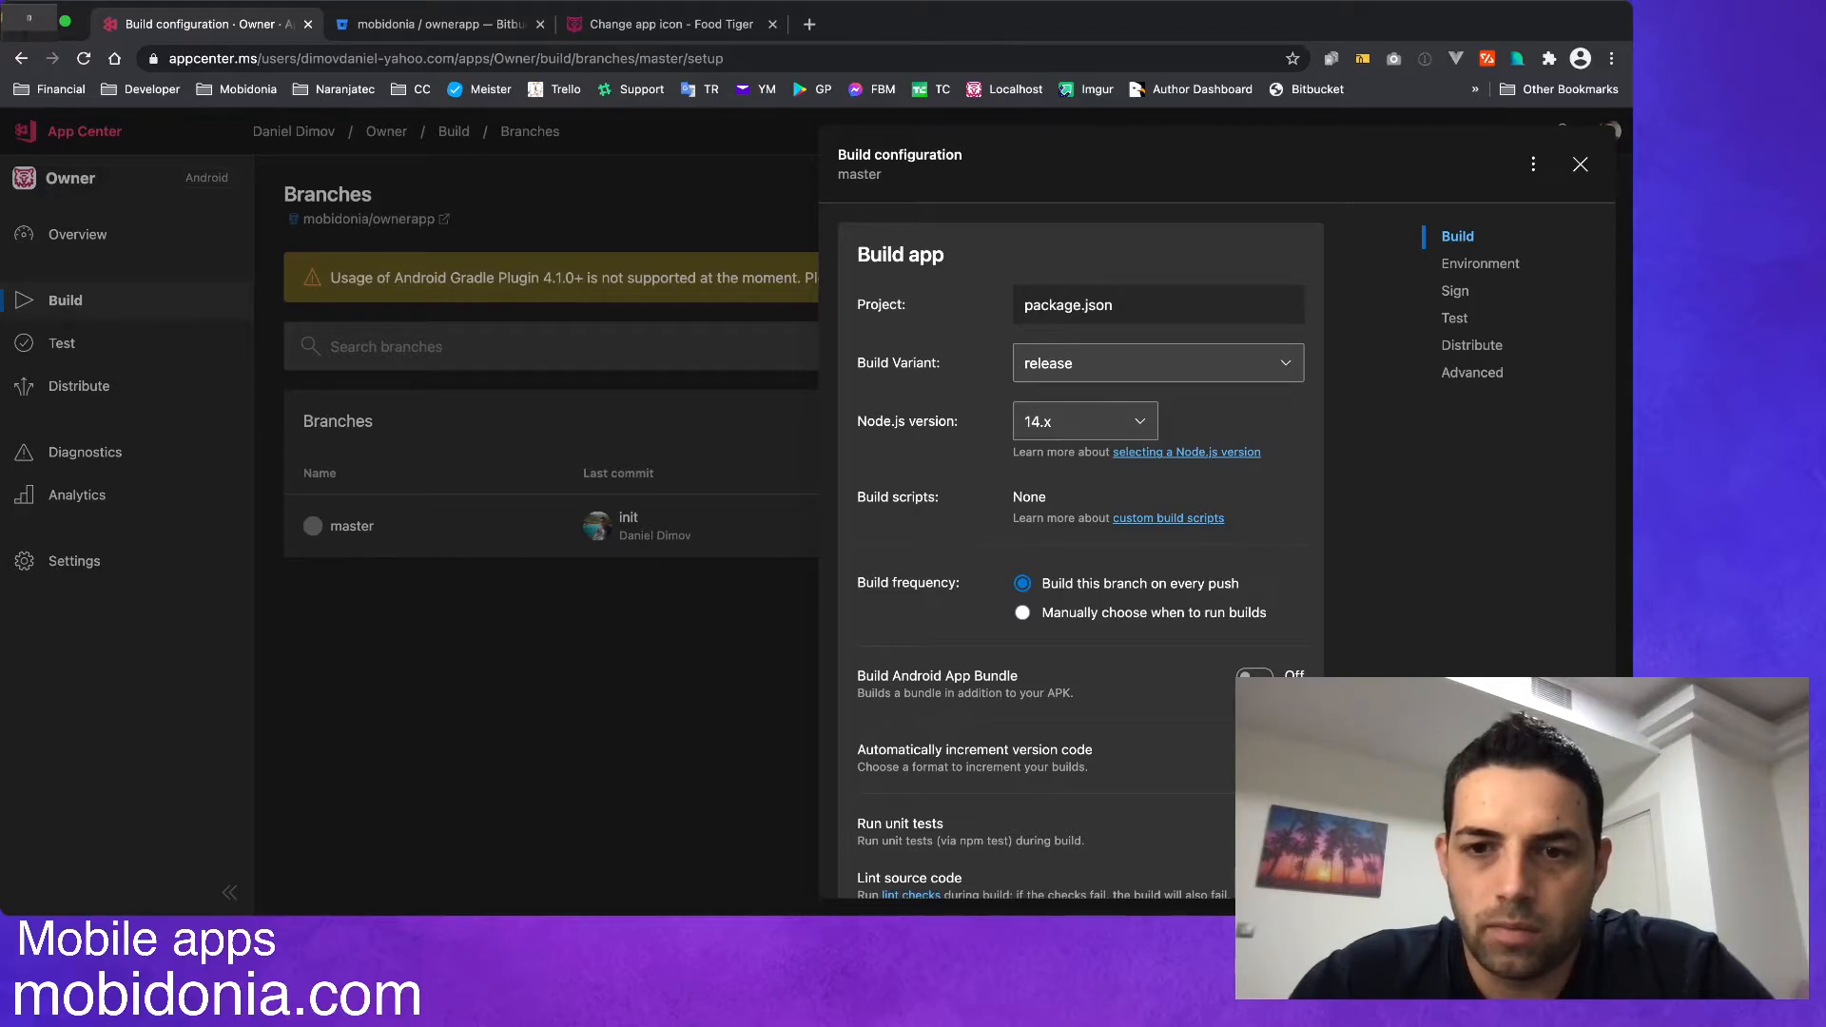
pyautogui.scroll(-2, 1081, 552)
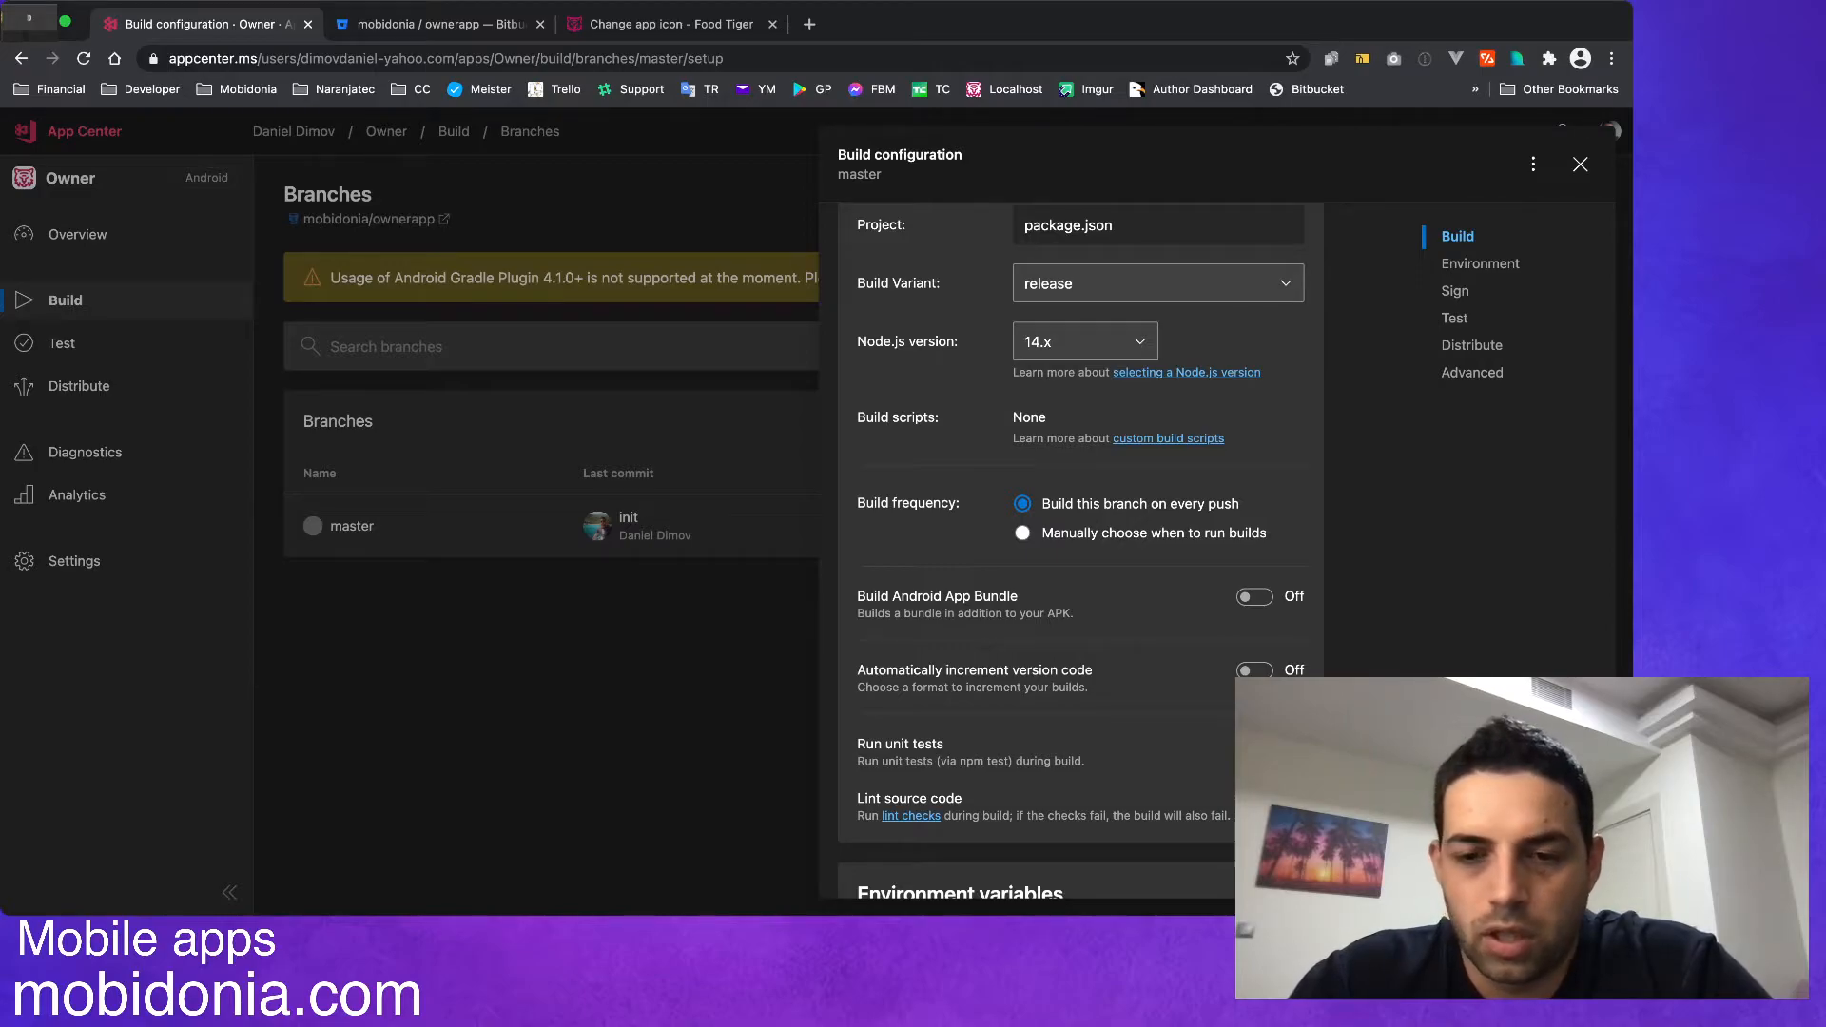
pyautogui.scroll(-2, 1074, 551)
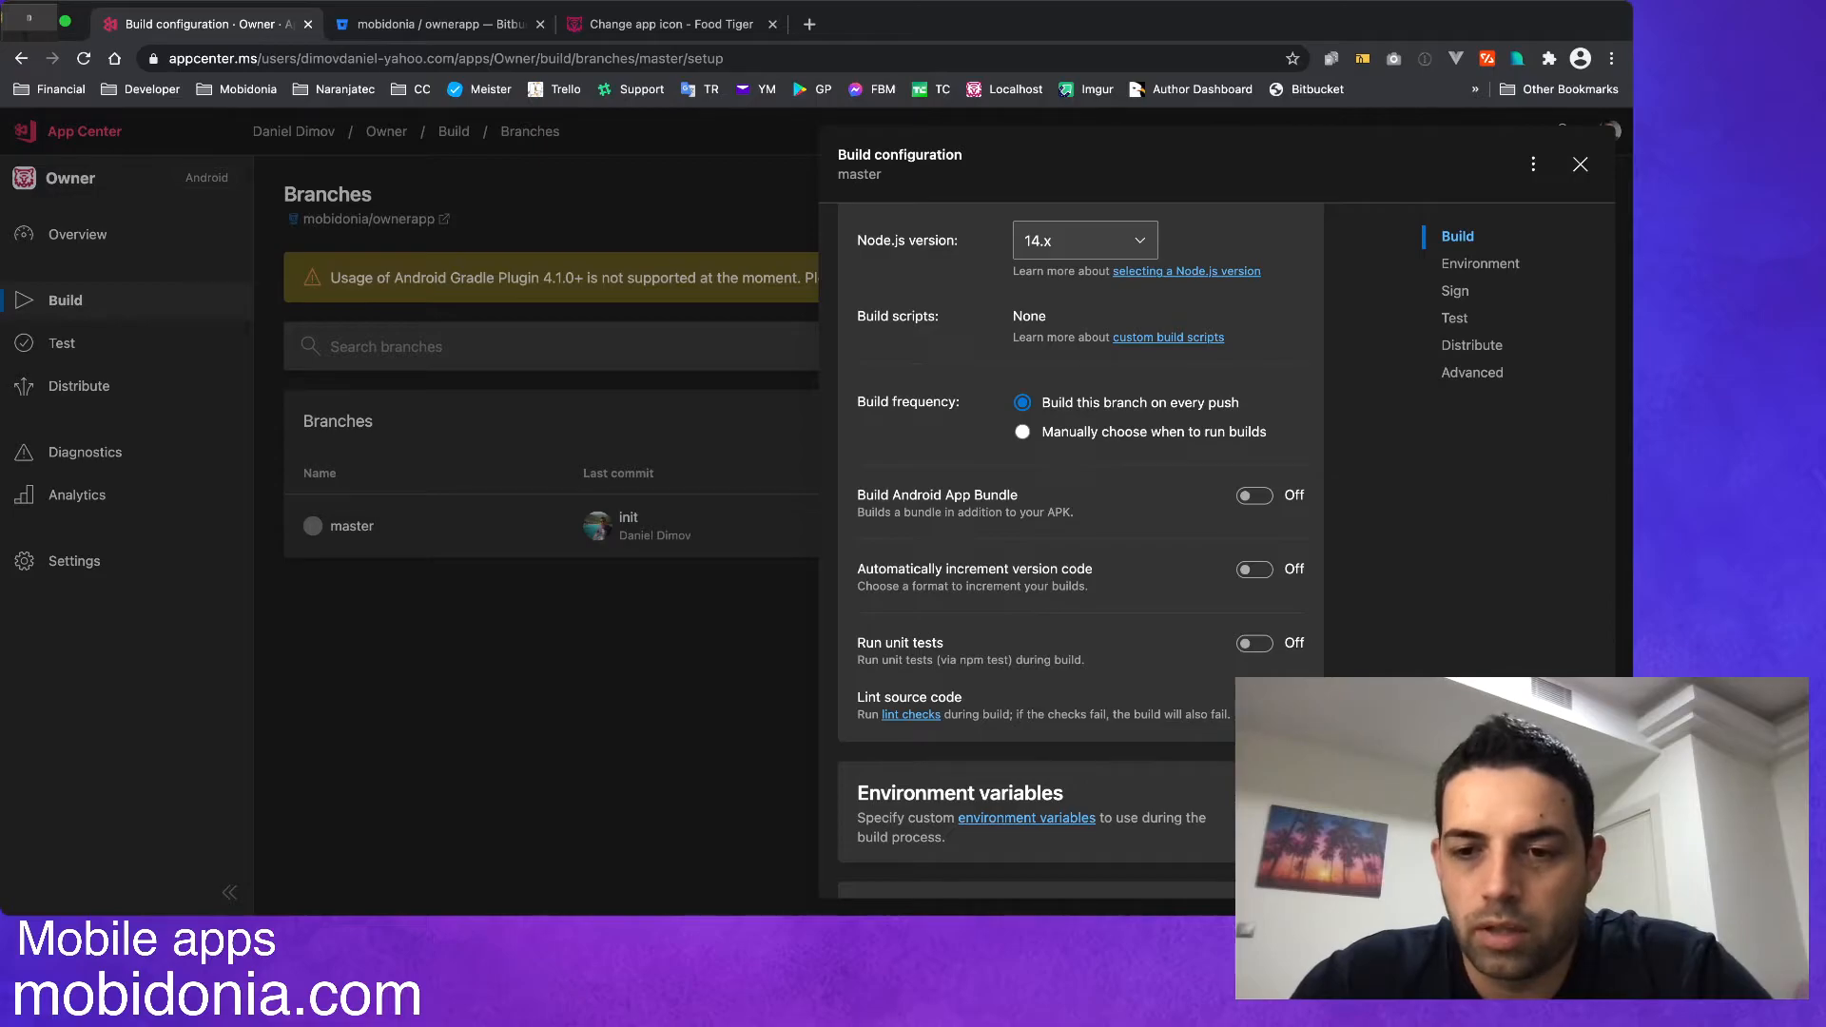
pyautogui.click(1254, 495)
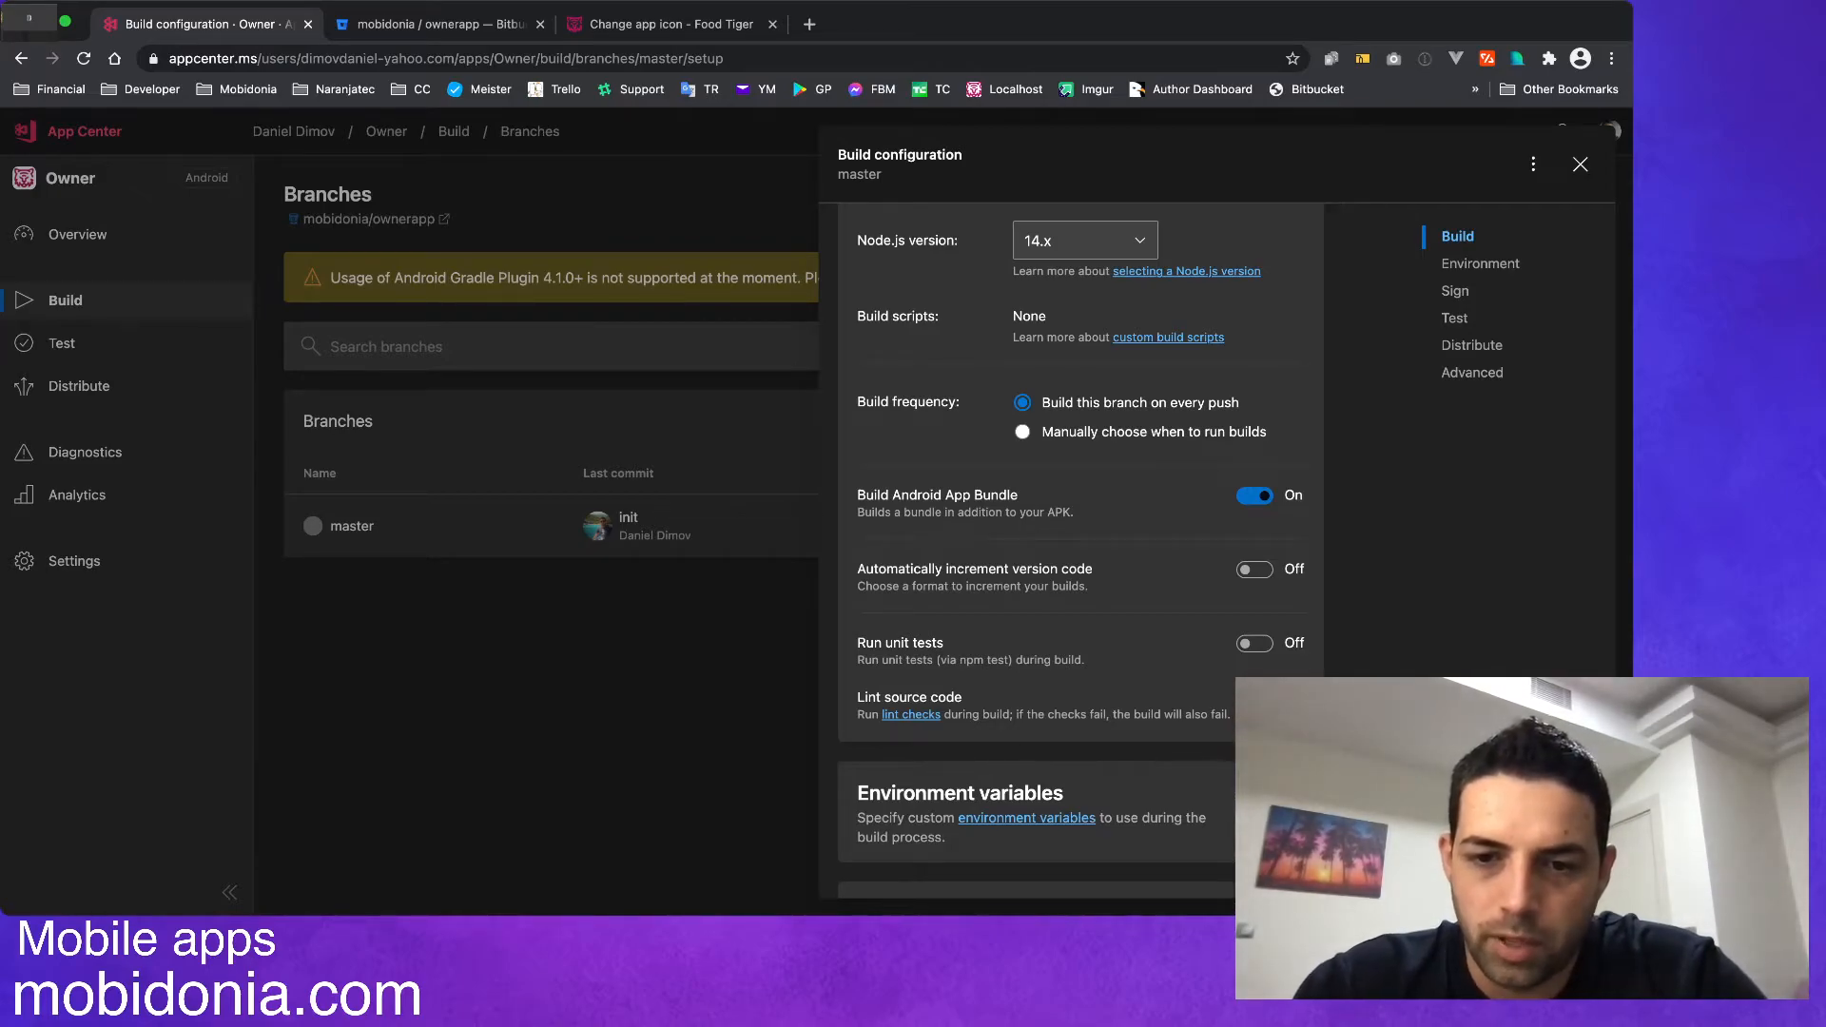
# Enable automatic version code increments with Timestamp as the build number format.
pyautogui.click(1254, 570)
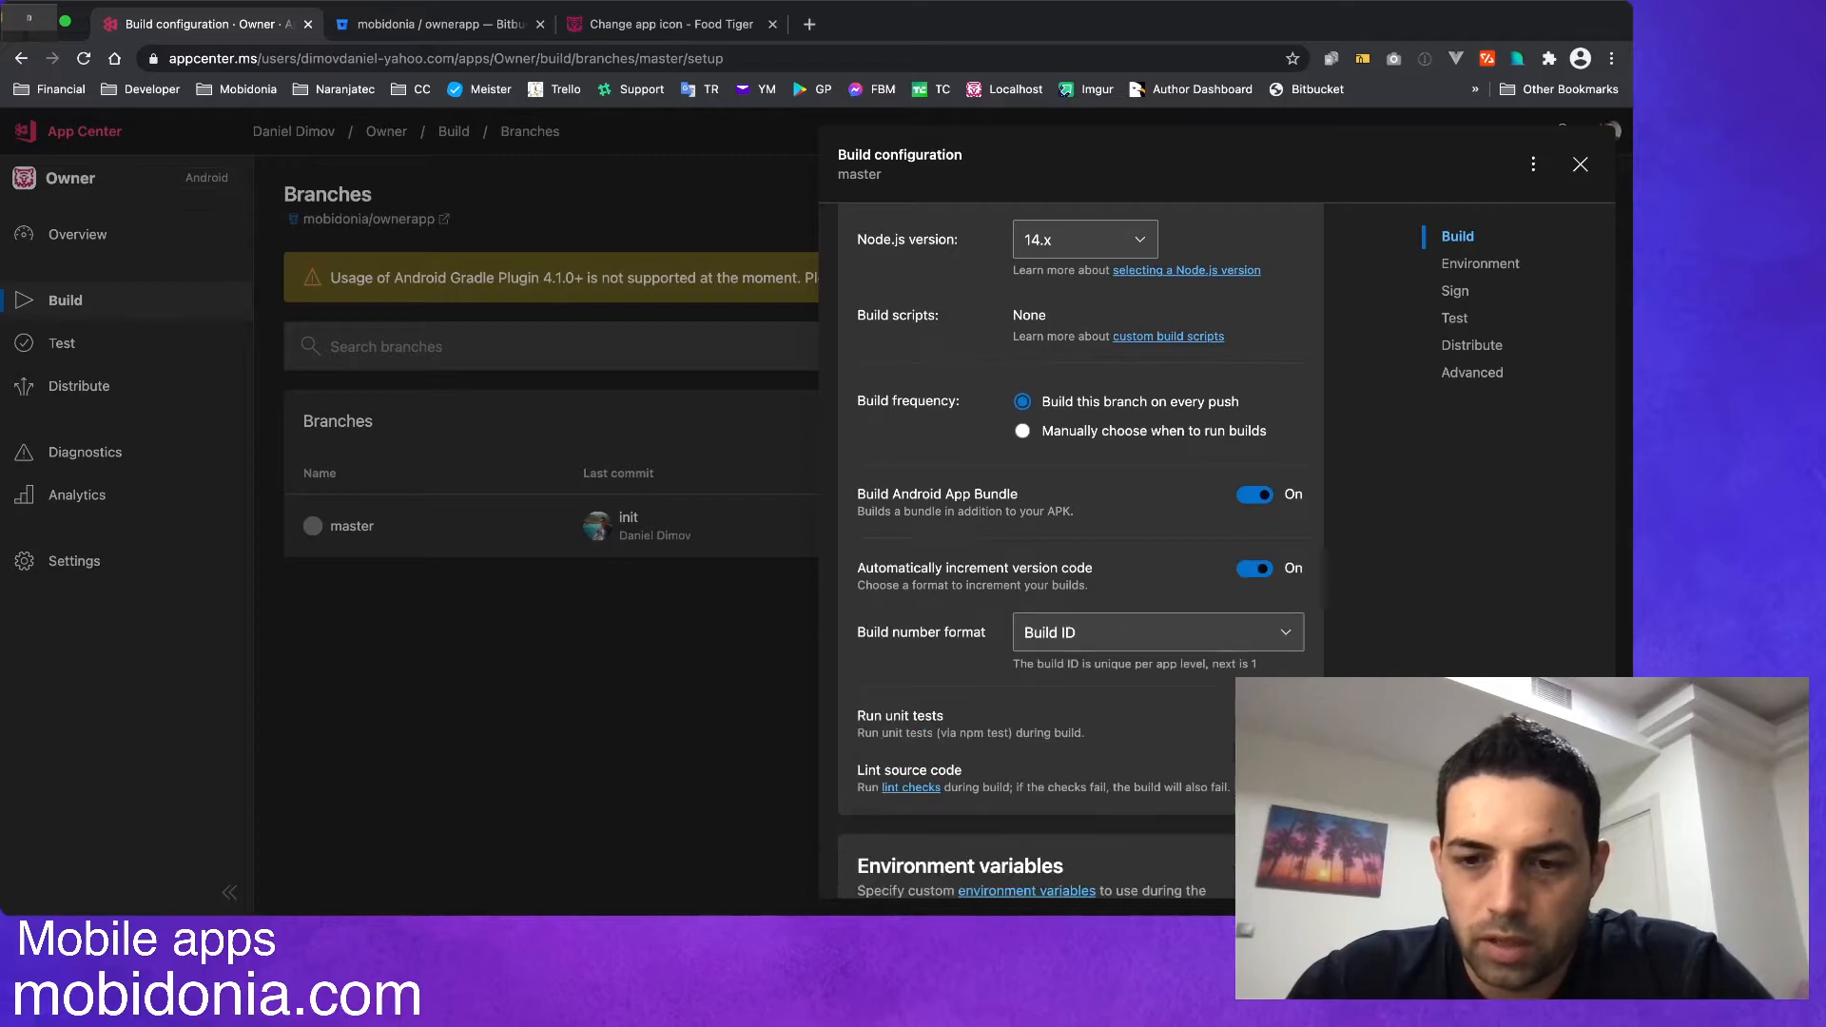
pyautogui.click(1157, 632)
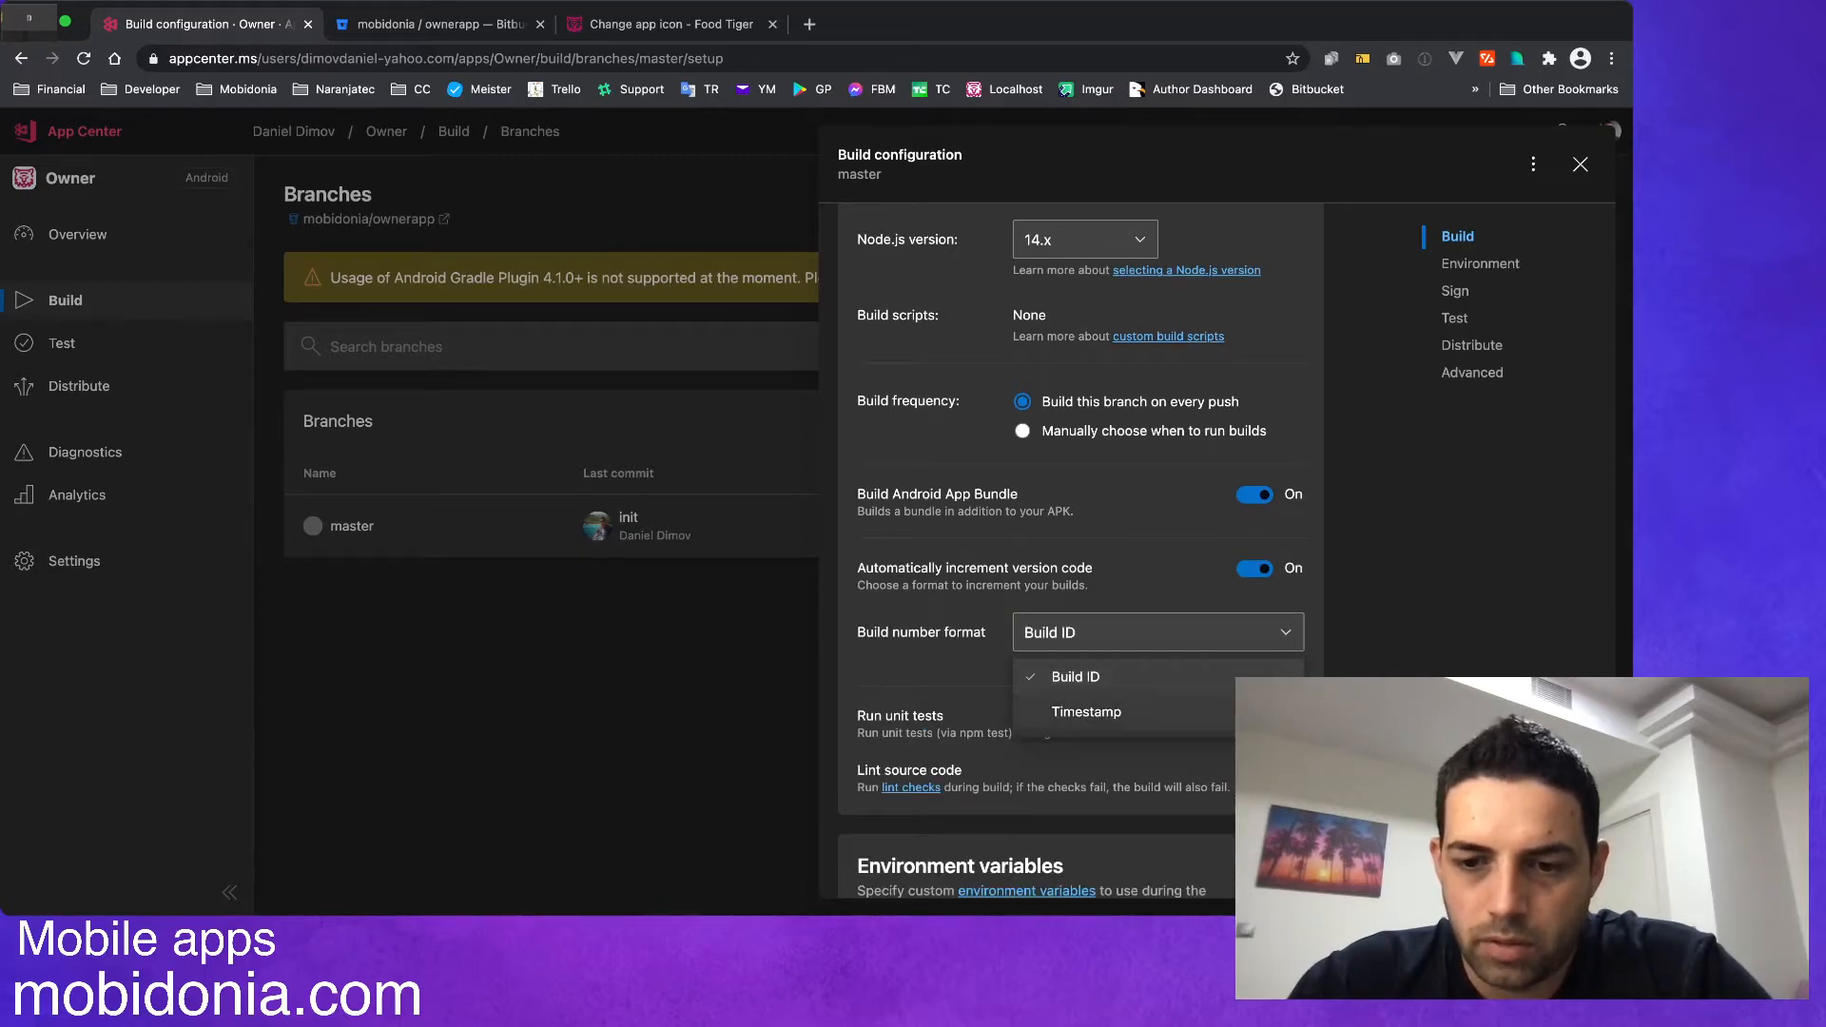
pyautogui.click(1085, 710)
pyautogui.scroll(-3, 1079, 550)
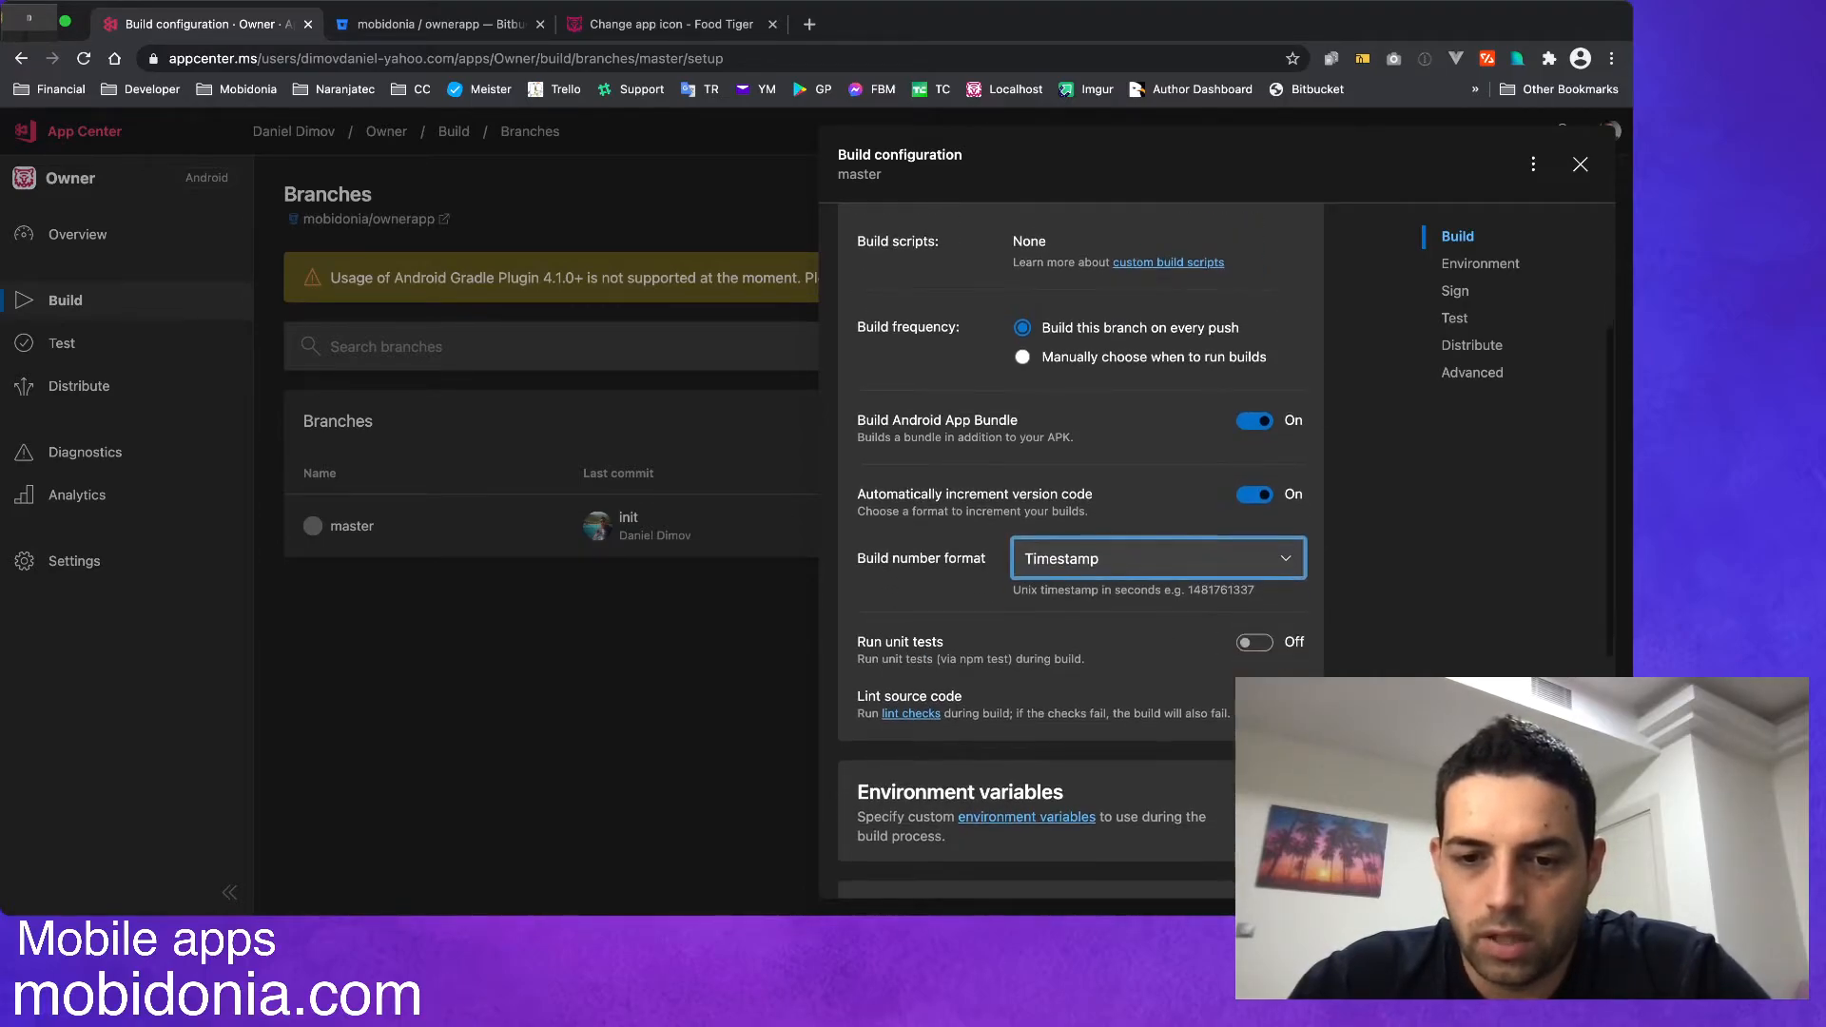
pyautogui.scroll(-2, 1080, 551)
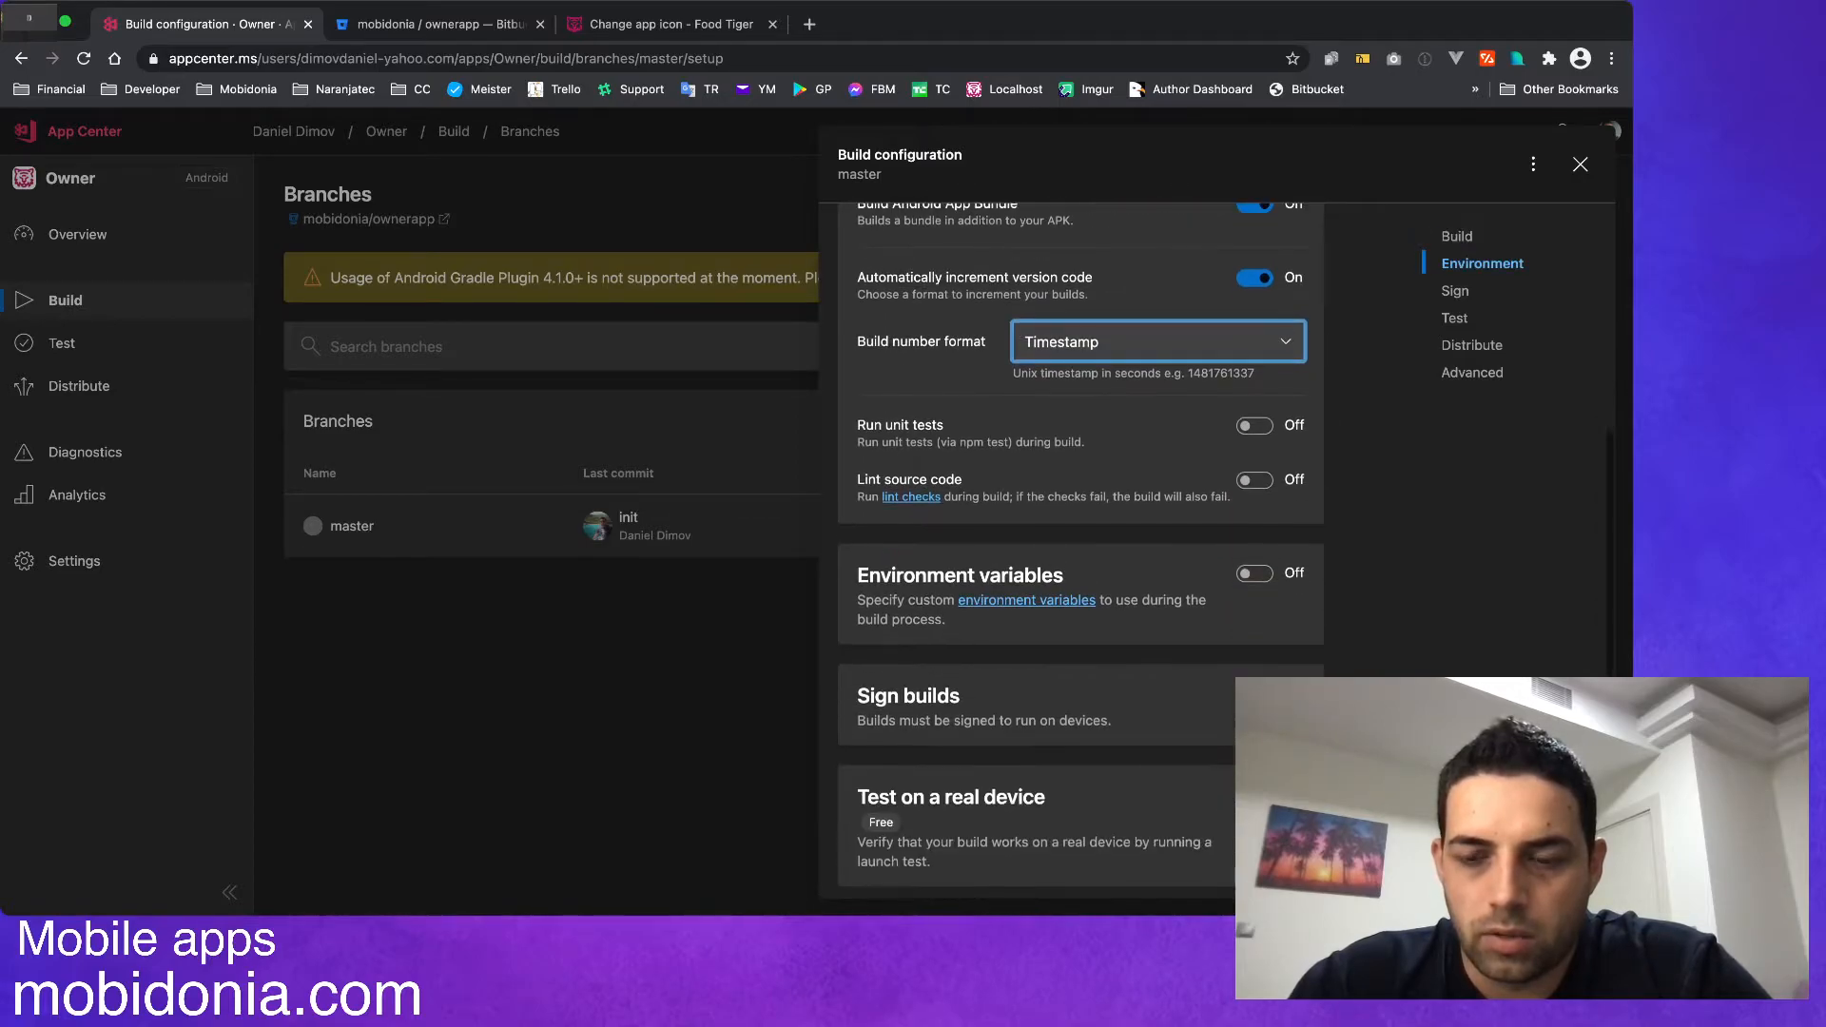
# Enable signing of builds and mark the Gradle settings as entirely set to handle signing automatically.
pyautogui.scroll(-2, 1079, 550)
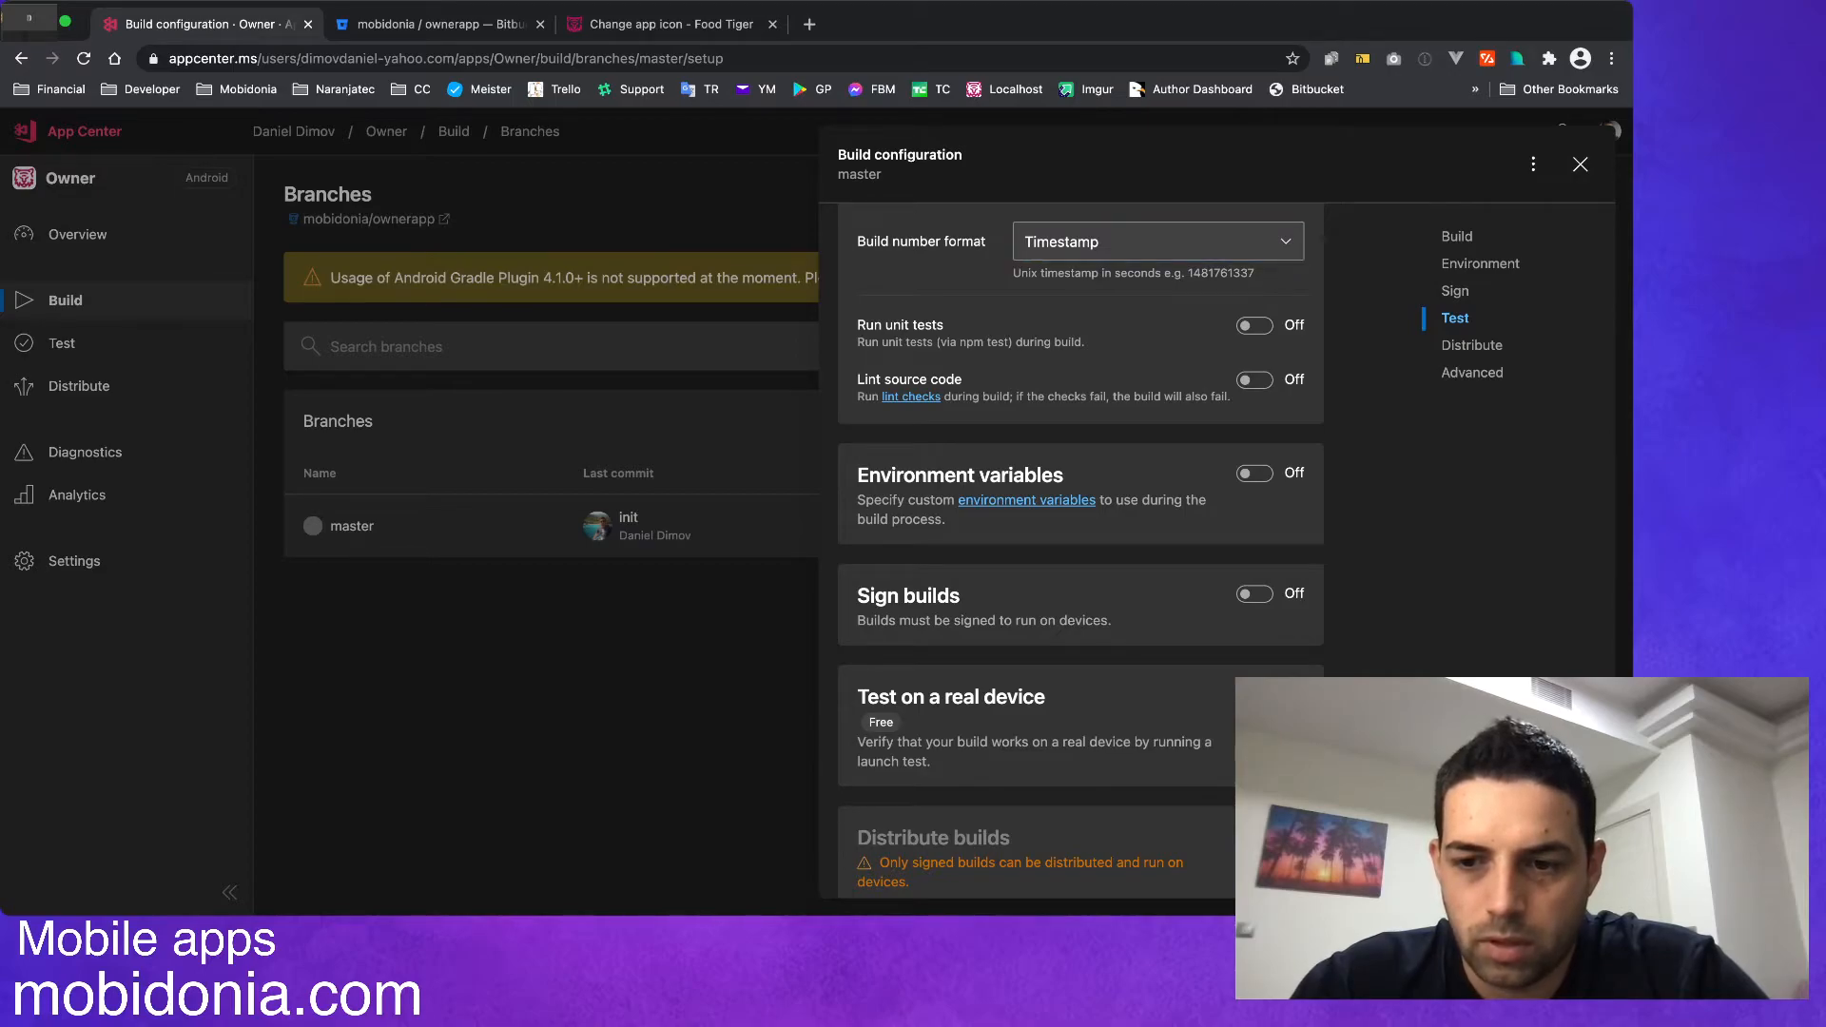
pyautogui.click(1255, 593)
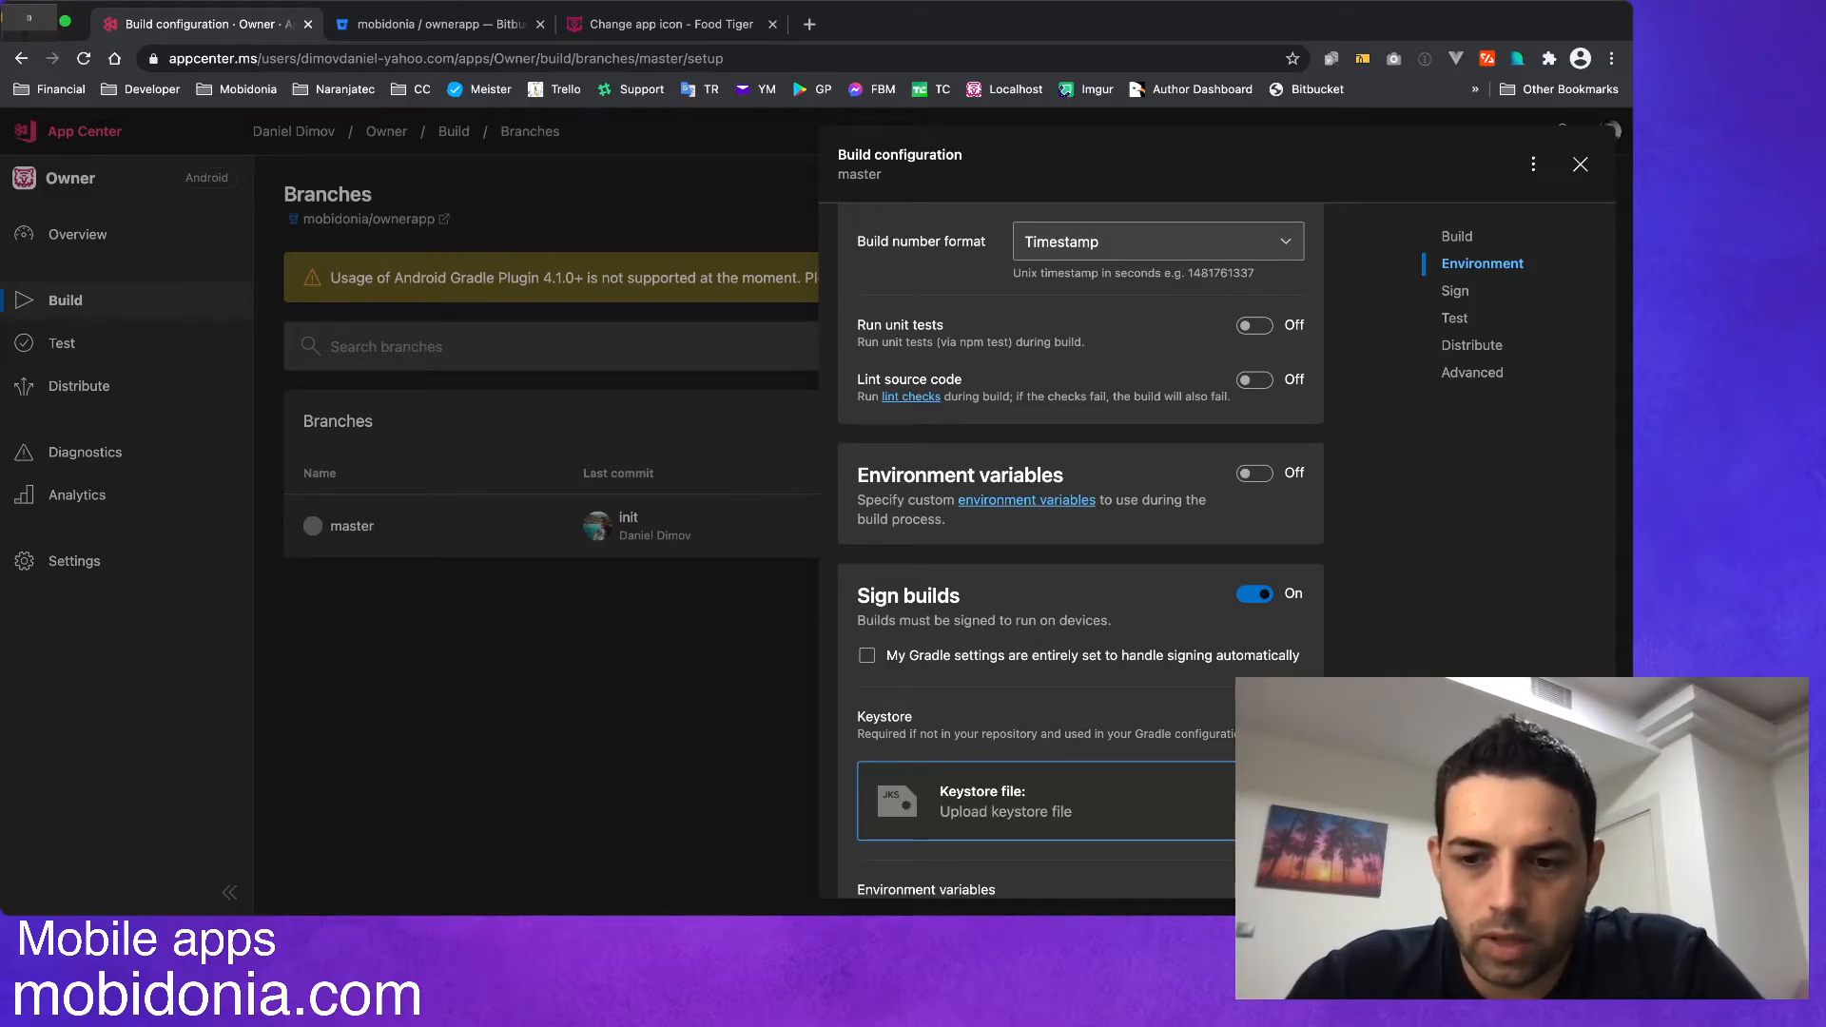
pyautogui.click(866, 655)
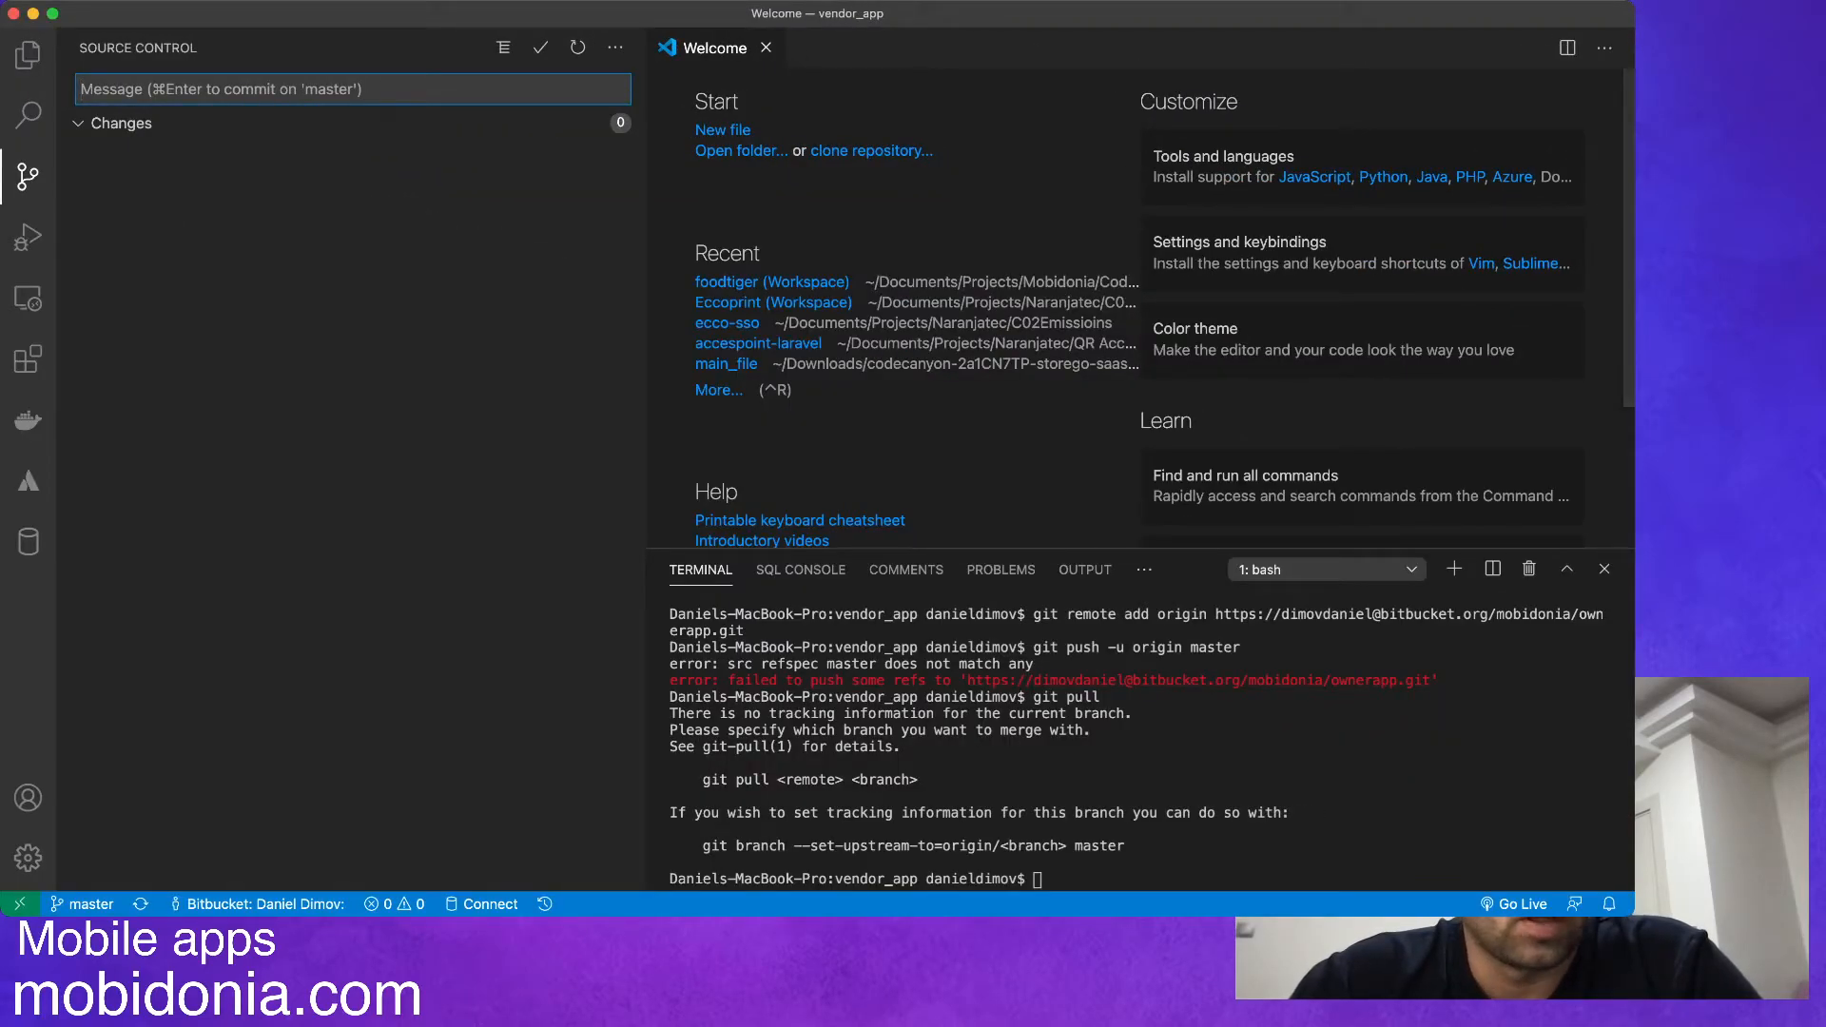
# Switch to Visual Studio Code and open the build.gradle file in the project's android/app folder.
pyautogui.press('super+shift+e')
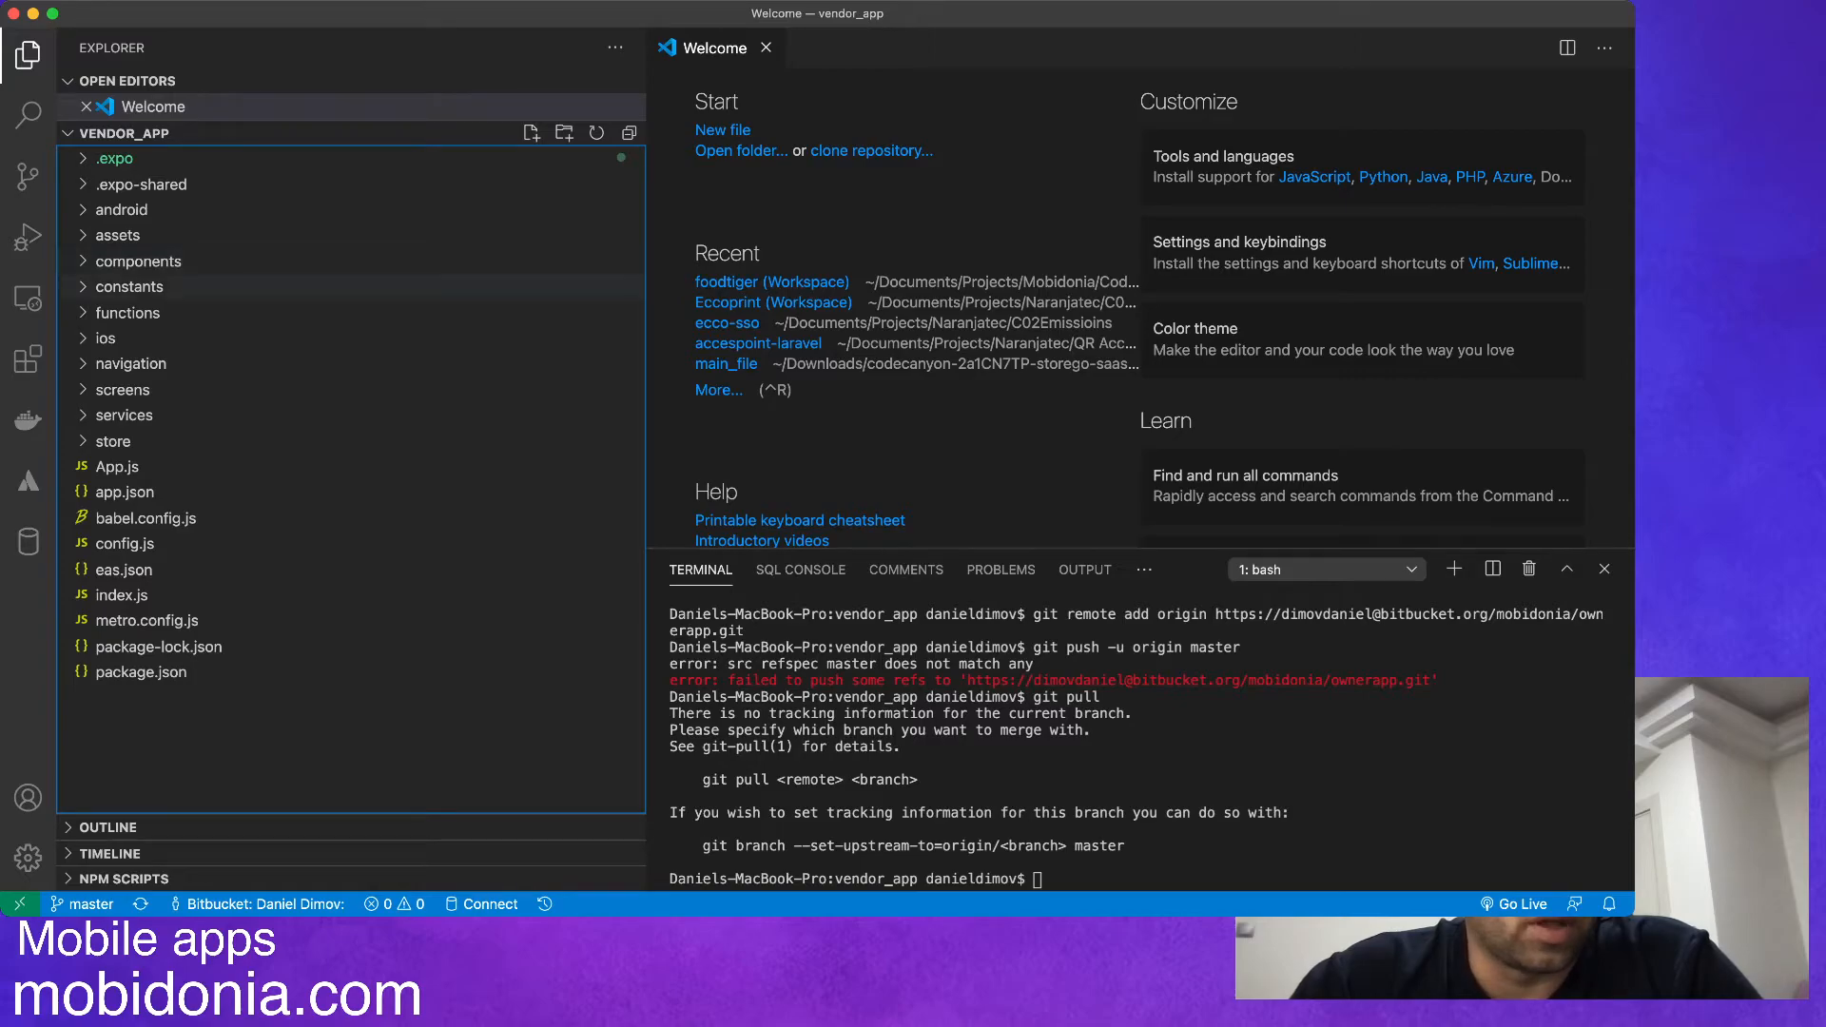
pyautogui.click(122, 210)
pyautogui.click(117, 262)
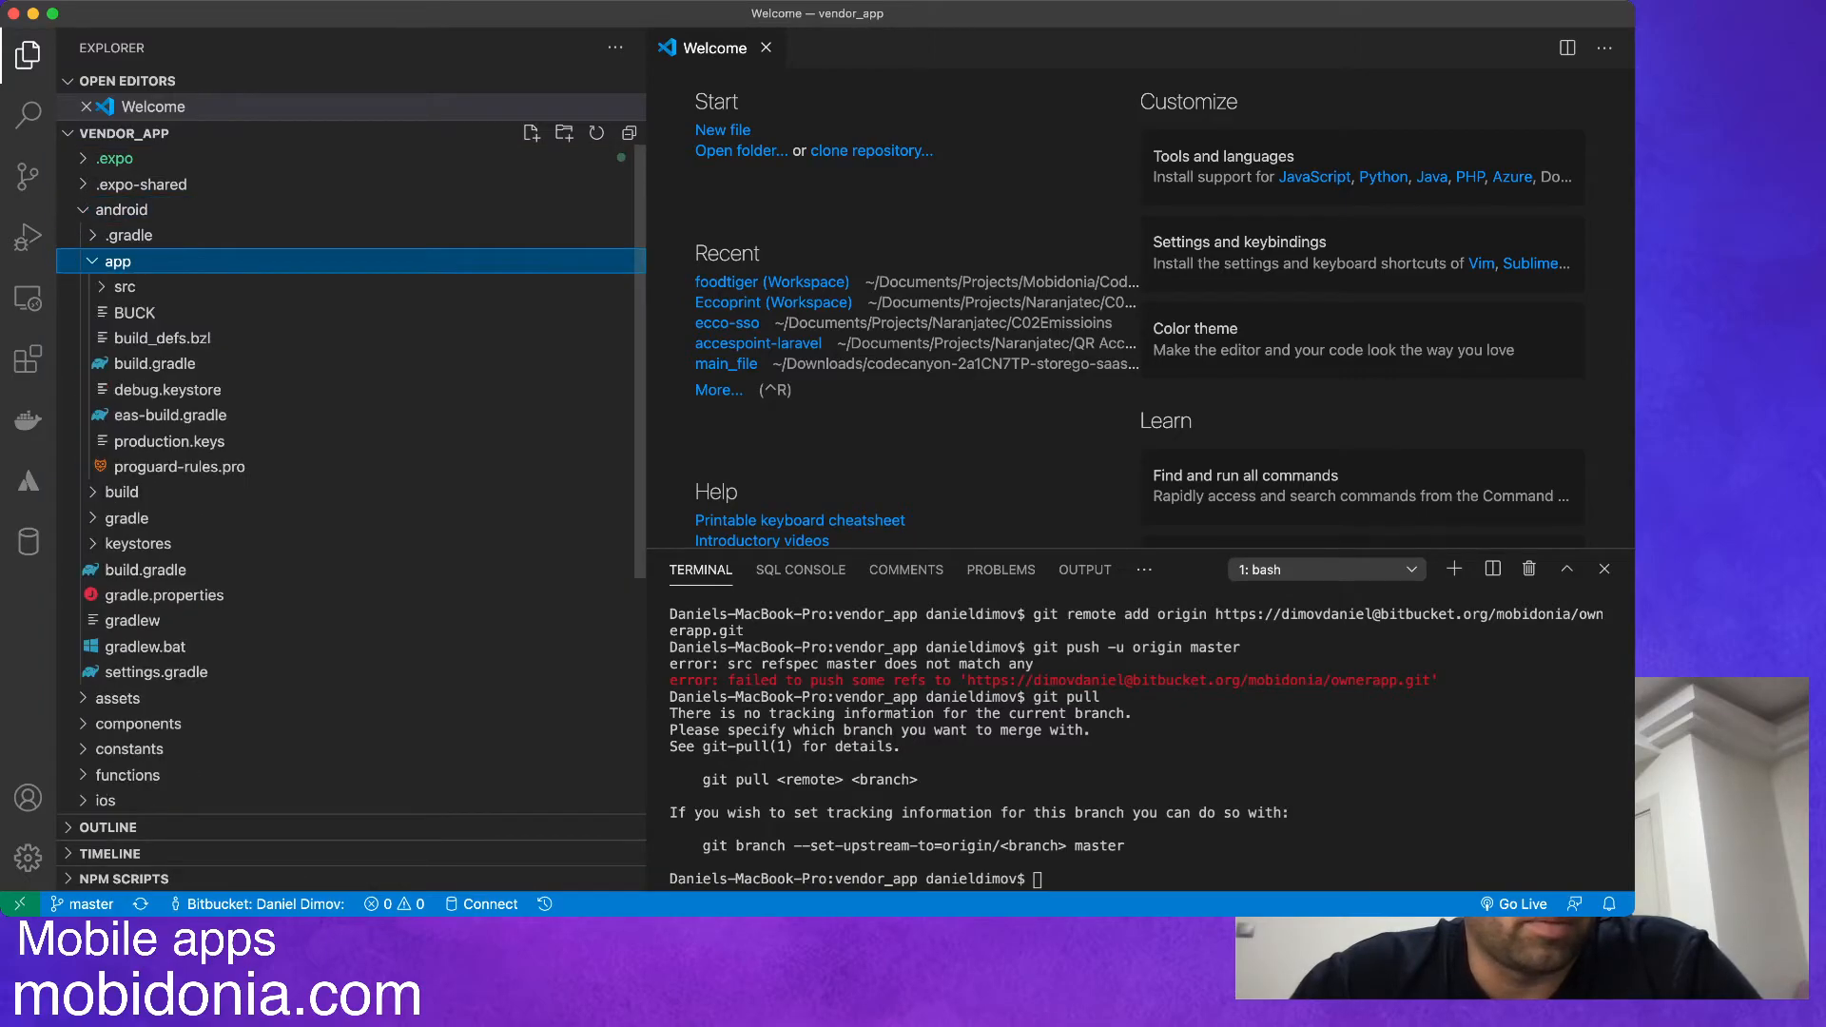
pyautogui.click(154, 364)
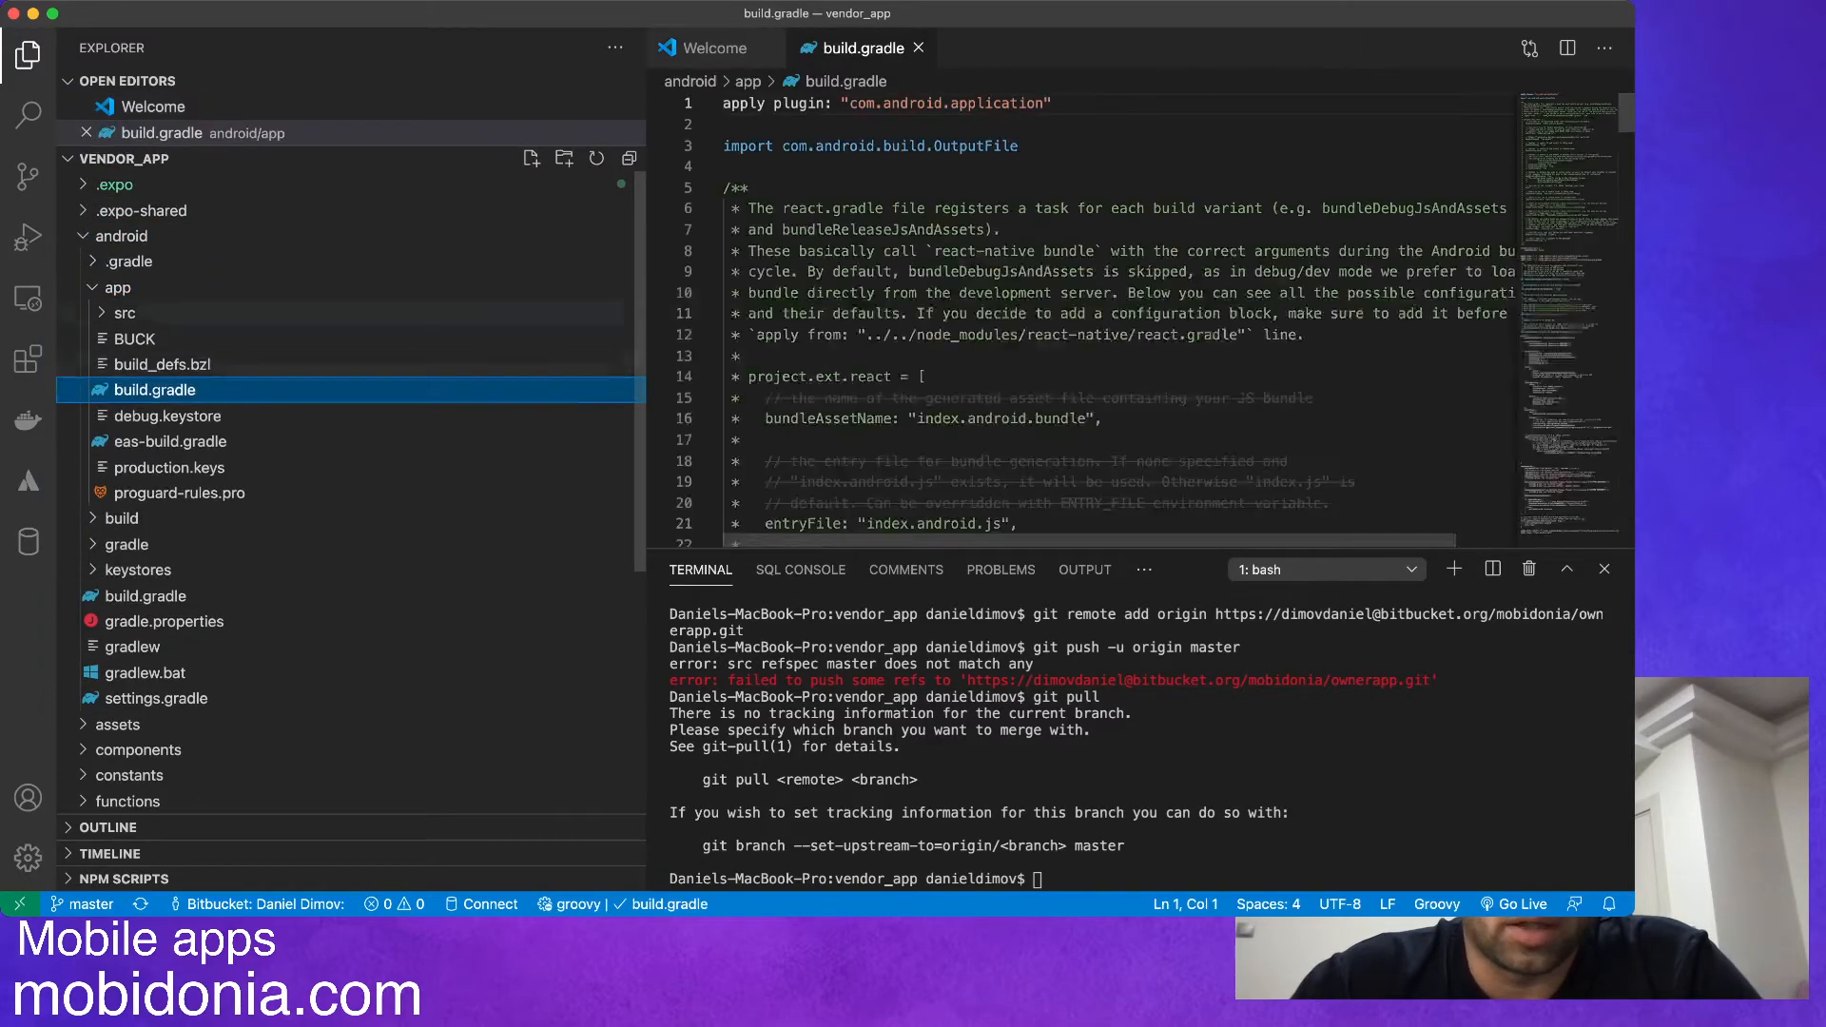
# Examine the release block under signingConfigs, checking its store file, key alias and key password entries.
pyautogui.scroll(-6, 1084, 320)
pyautogui.scroll(-20, 1084, 319)
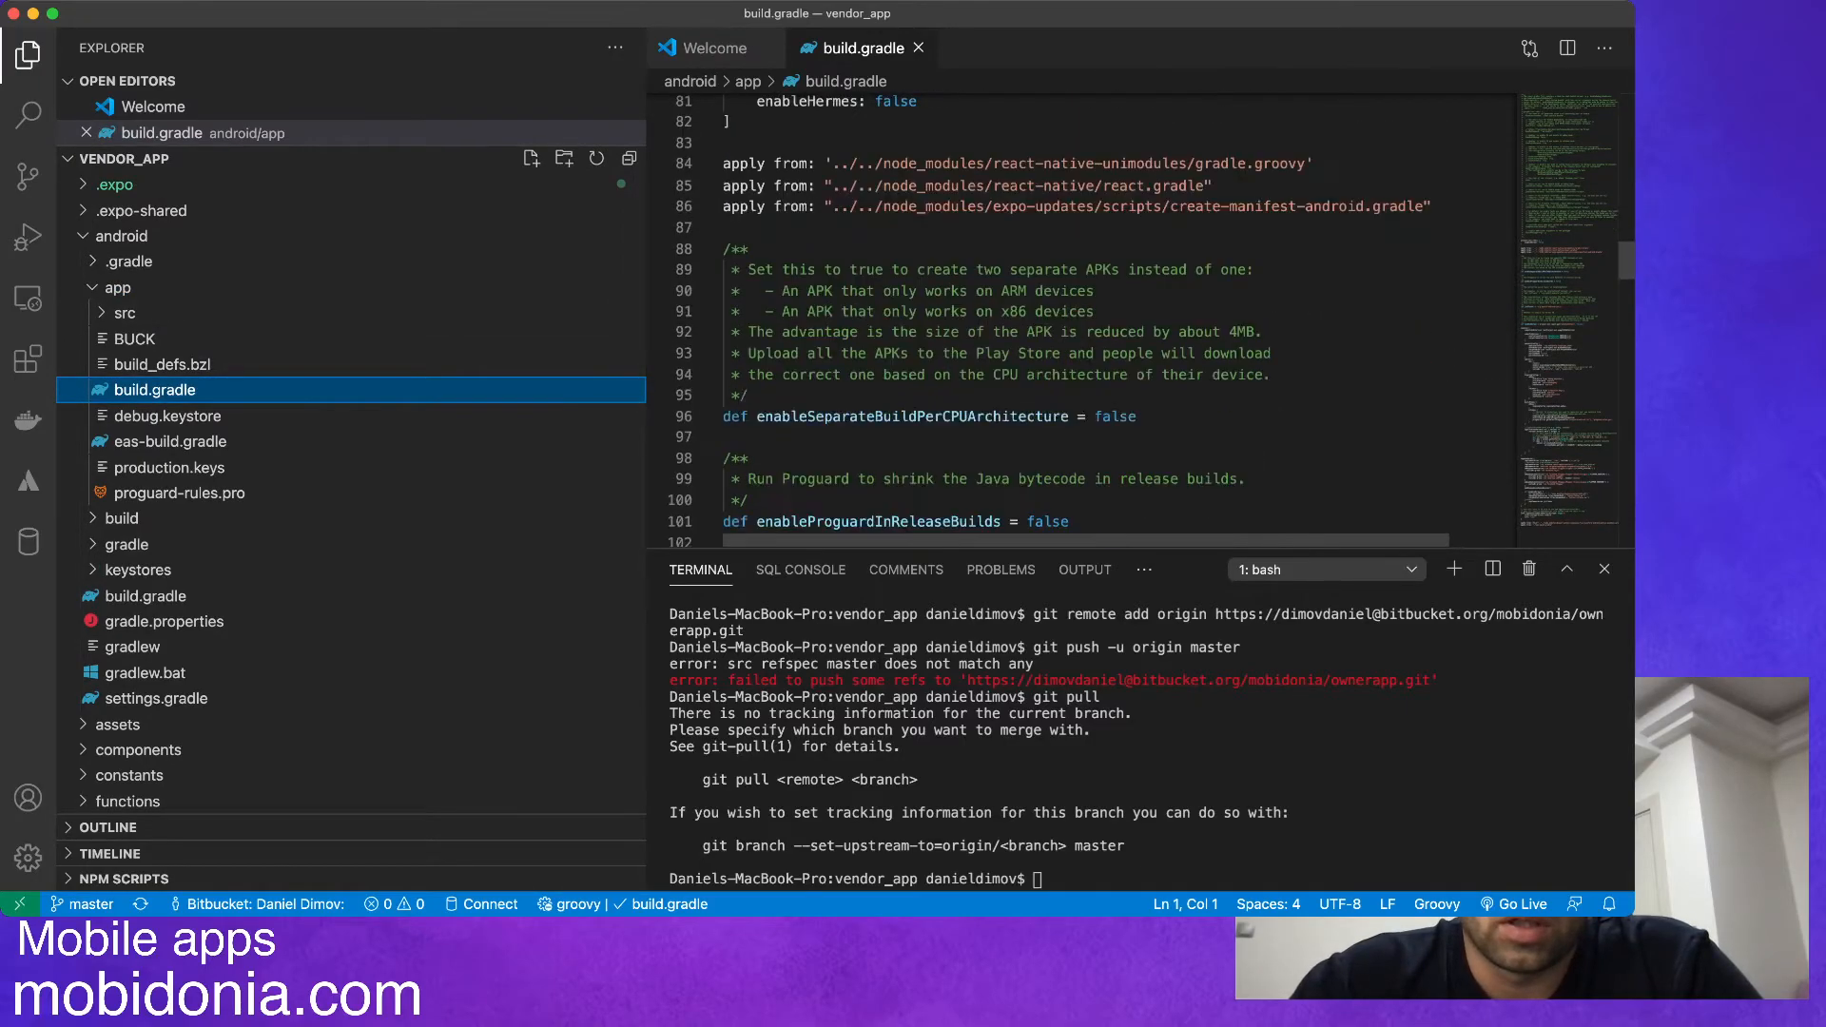
pyautogui.scroll(-4, 1084, 319)
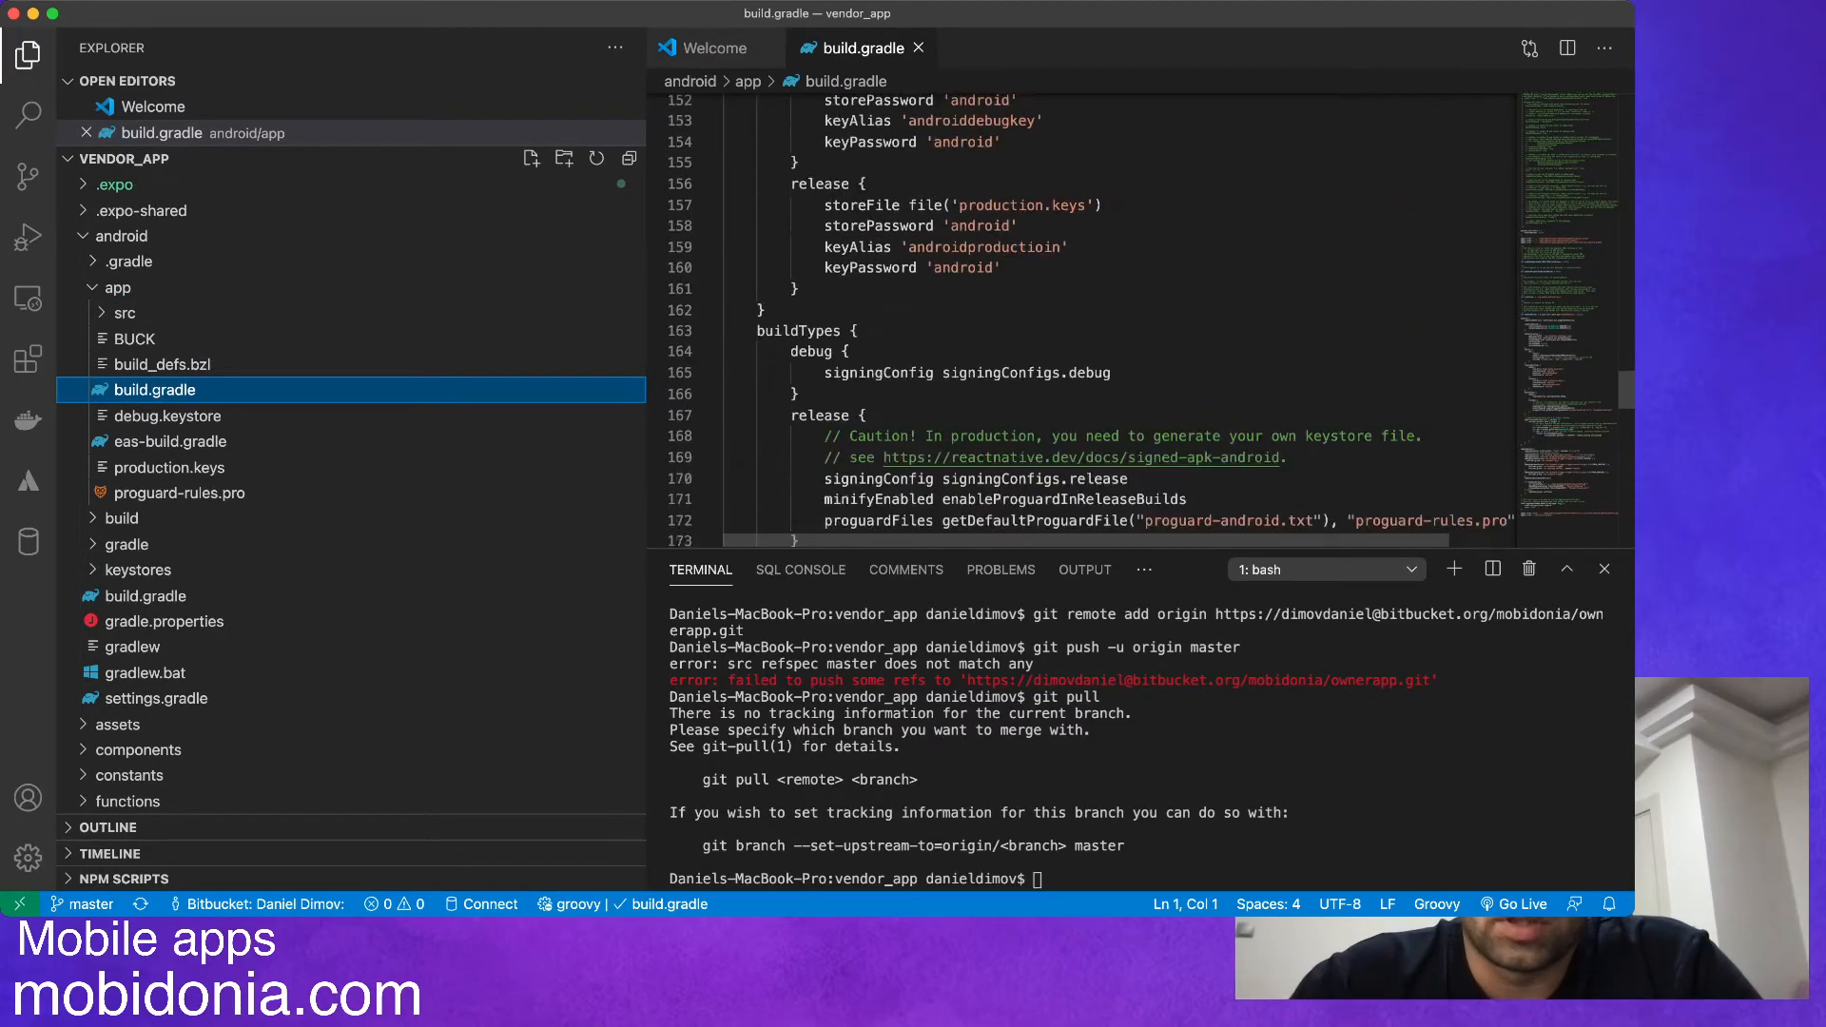
pyautogui.moveTo(789, 325); pyautogui.dragTo(799, 430)
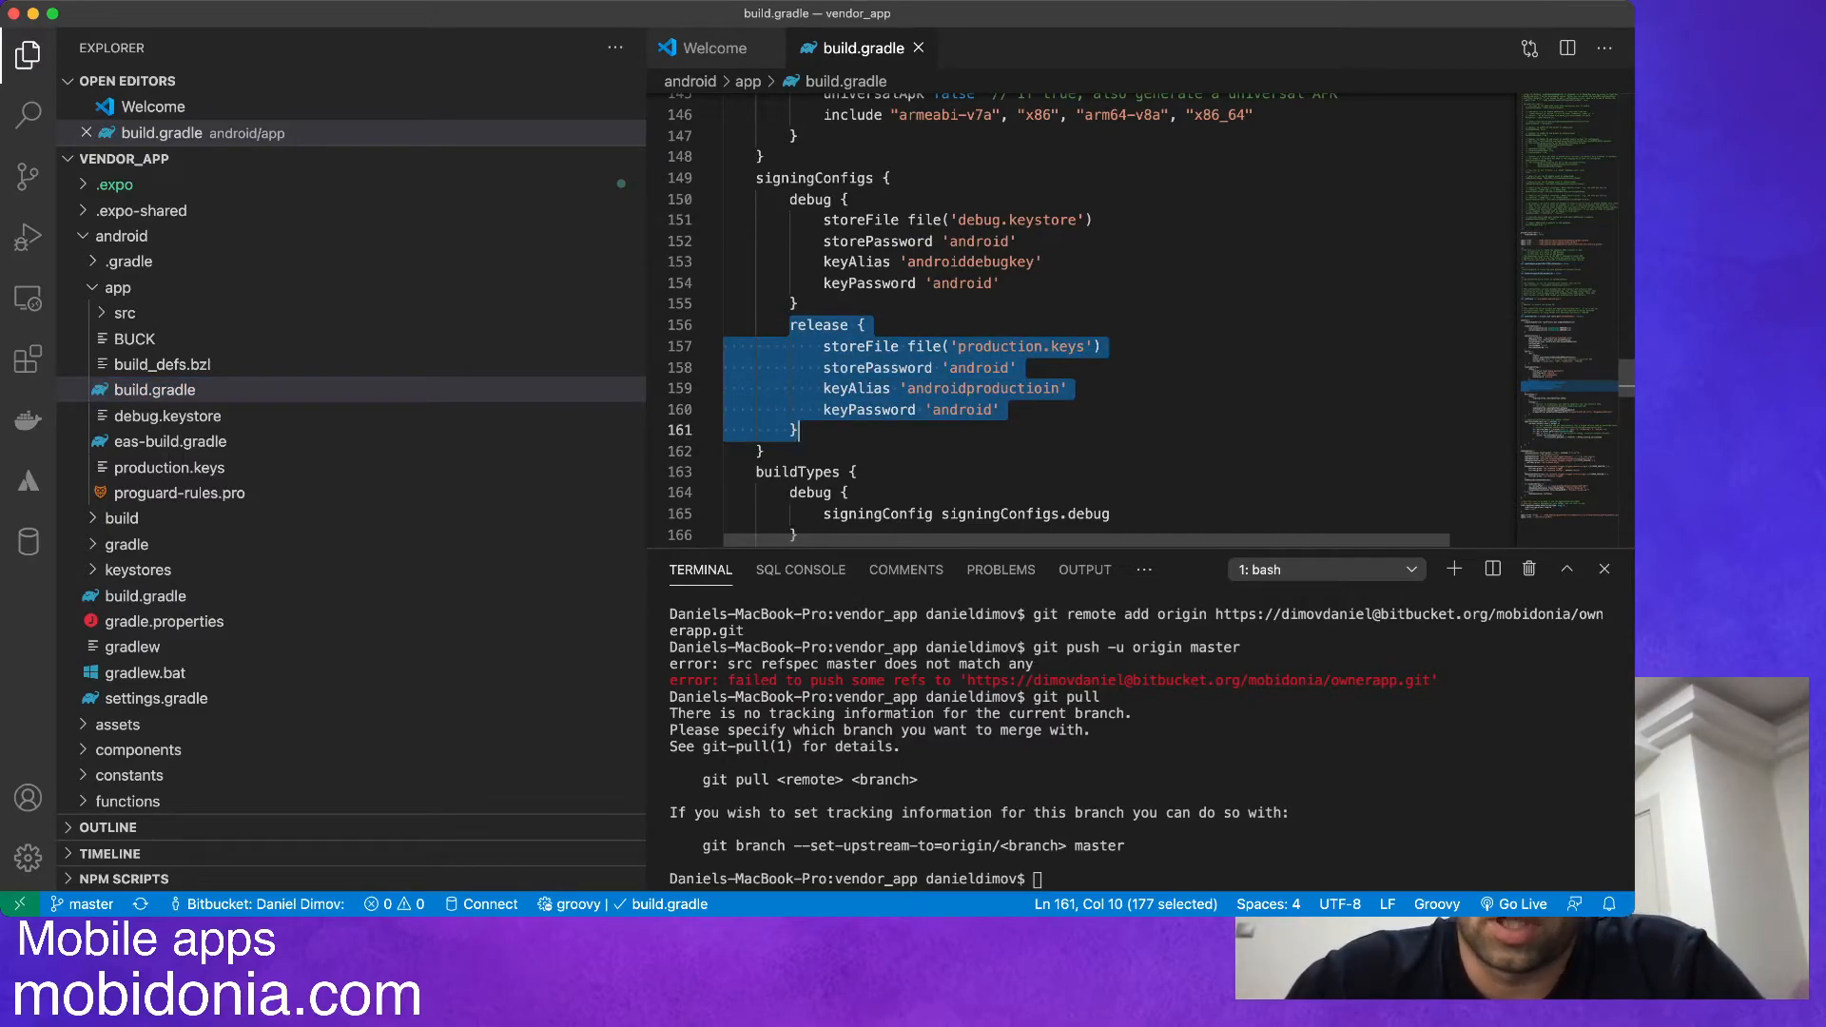
pyautogui.click(1000, 347)
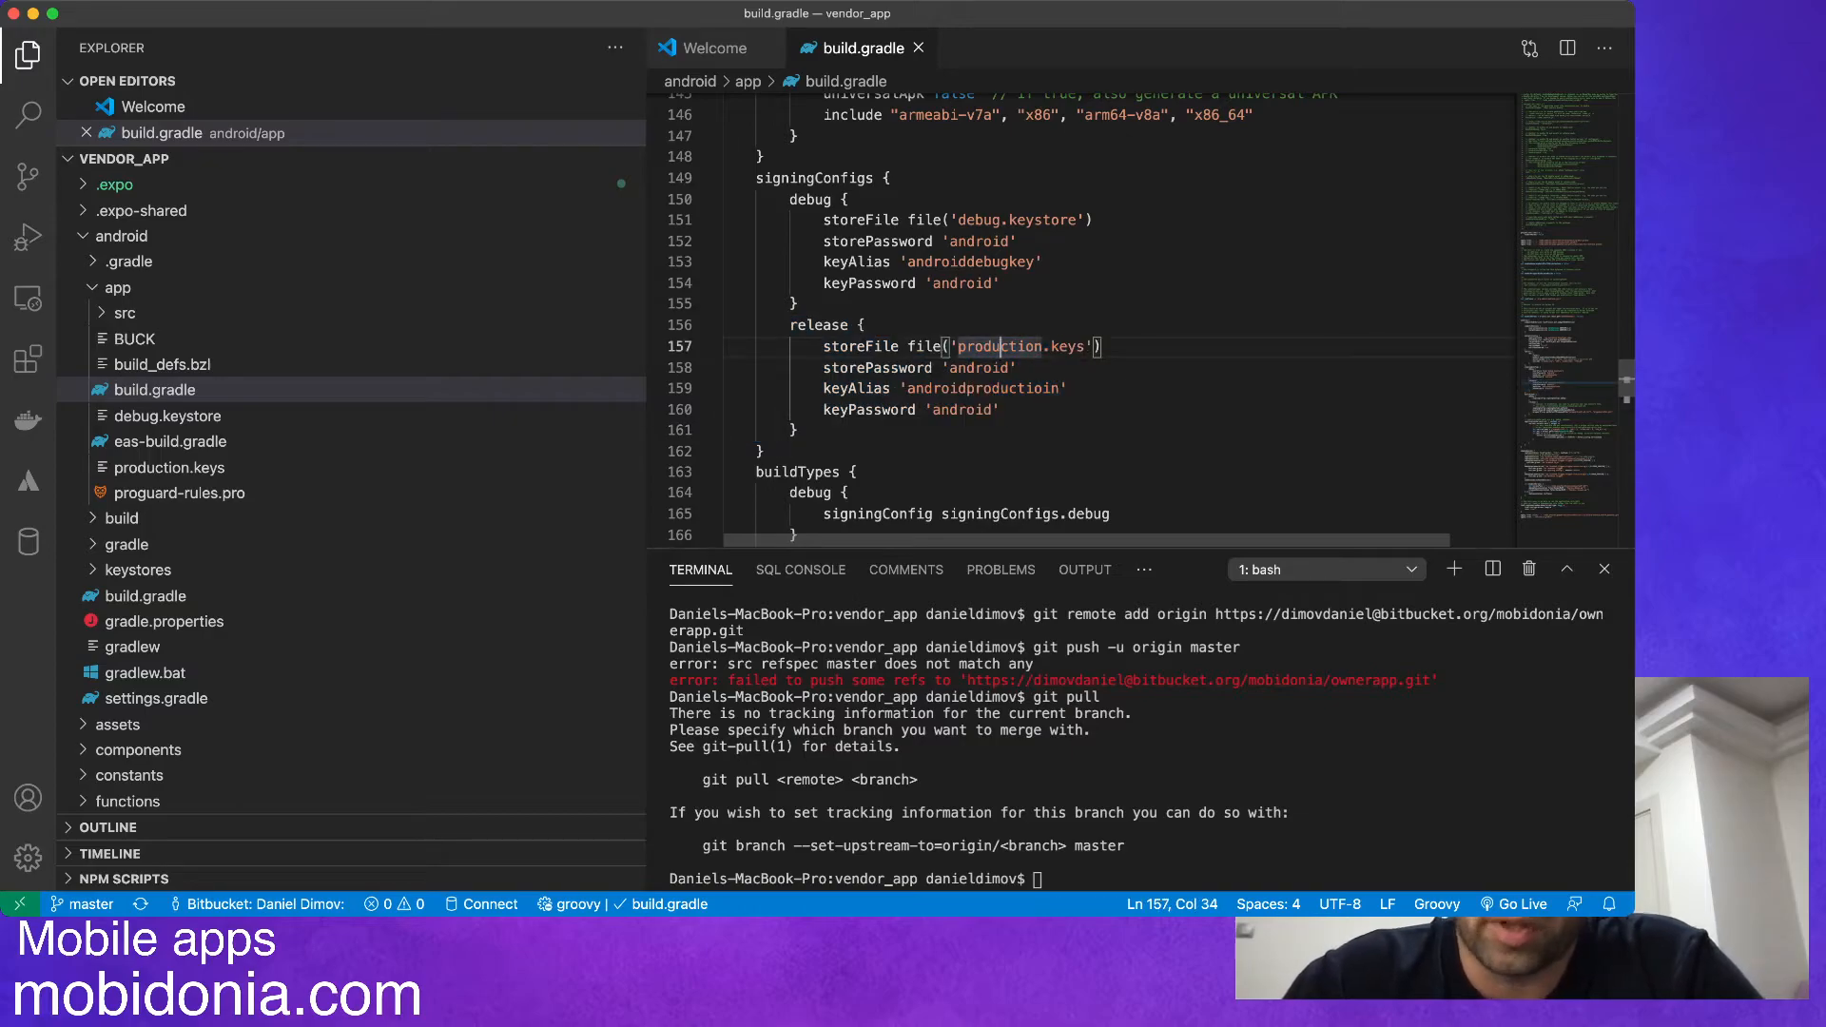
pyautogui.doubleClick(1037, 388)
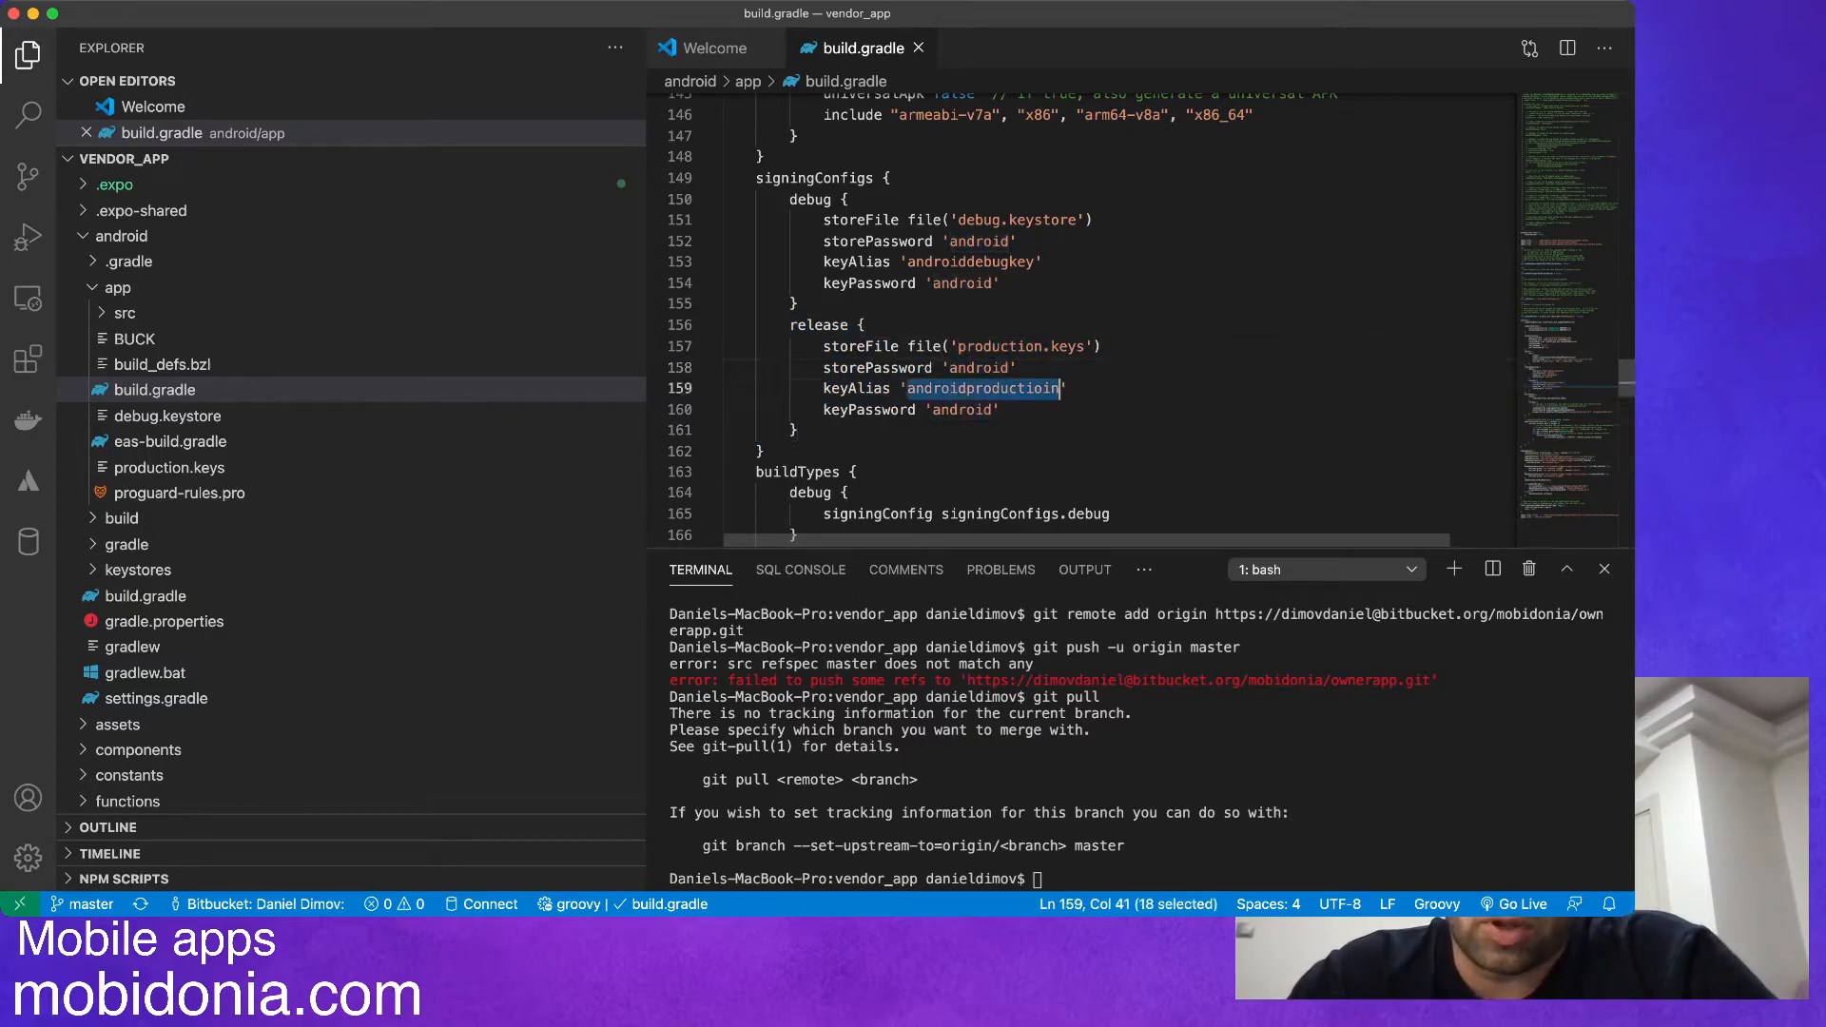
pyautogui.doubleClick(962, 410)
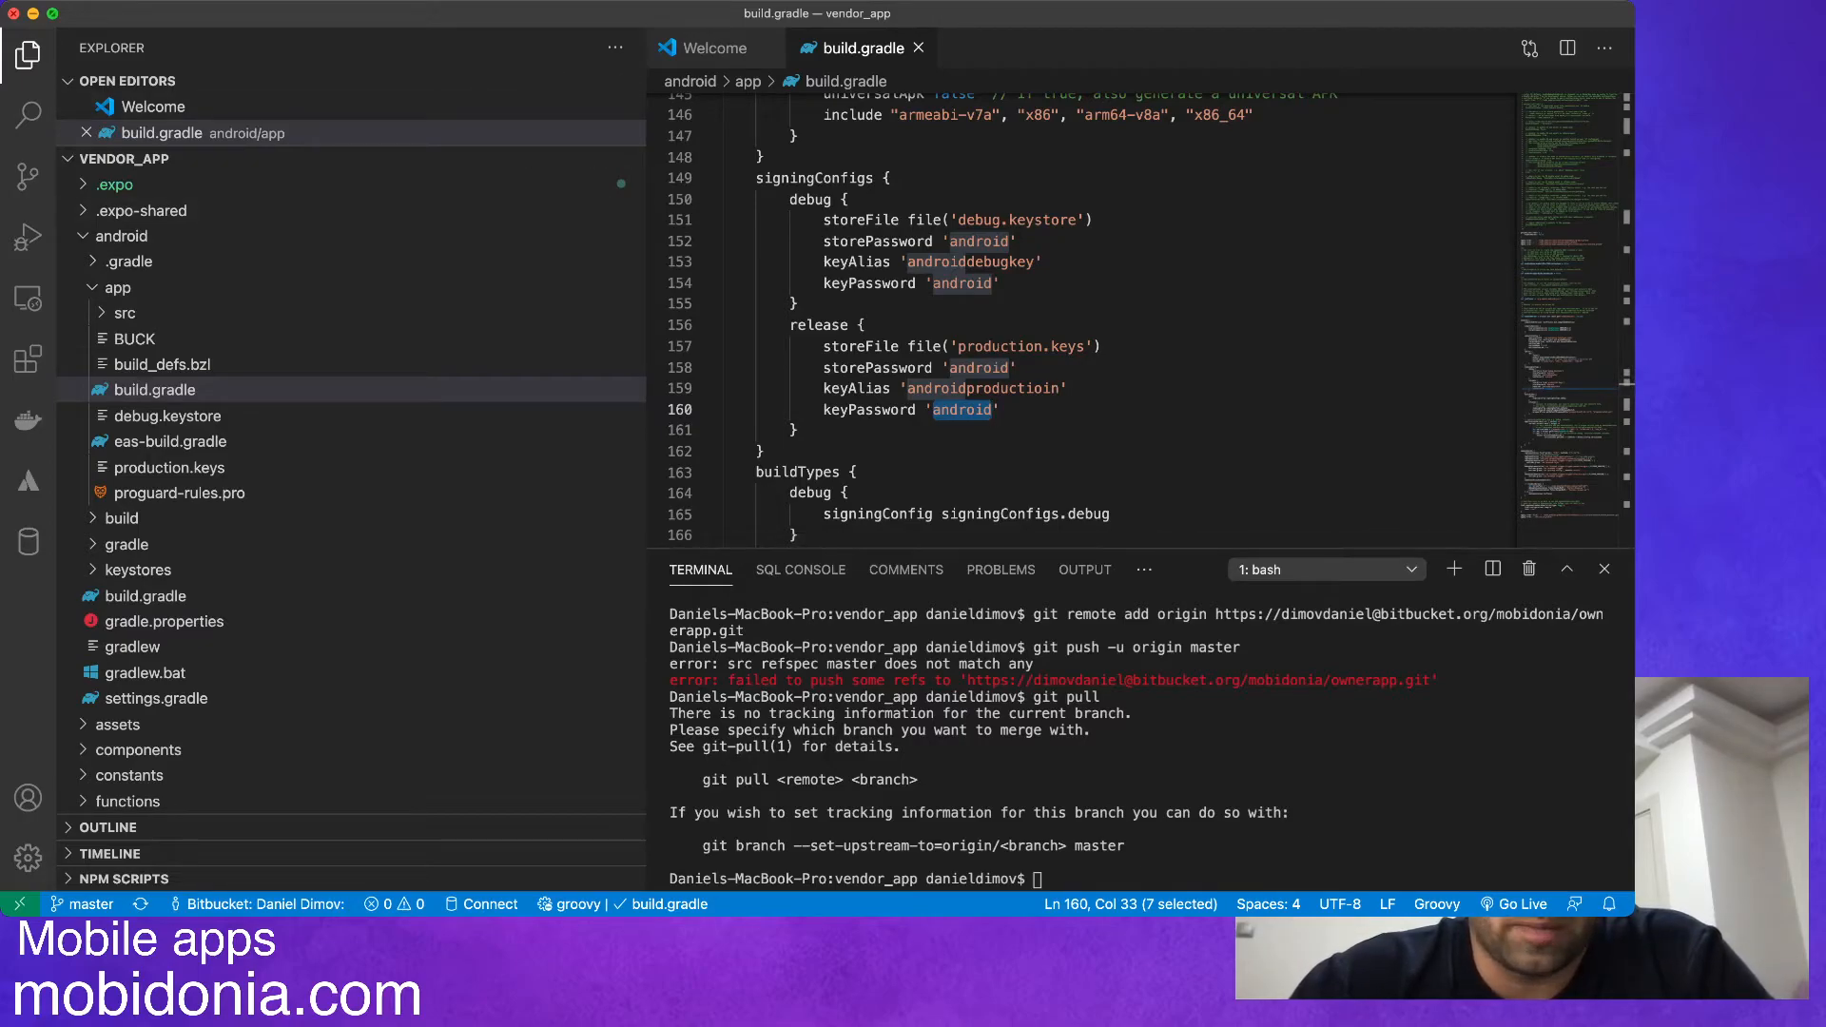
# Back in App Center, turn off automatic Gradle signing to view the keystore upload and password fields, and turn it on again.
pyautogui.press('super+Tab')
pyautogui.scroll(-1, 1081, 552)
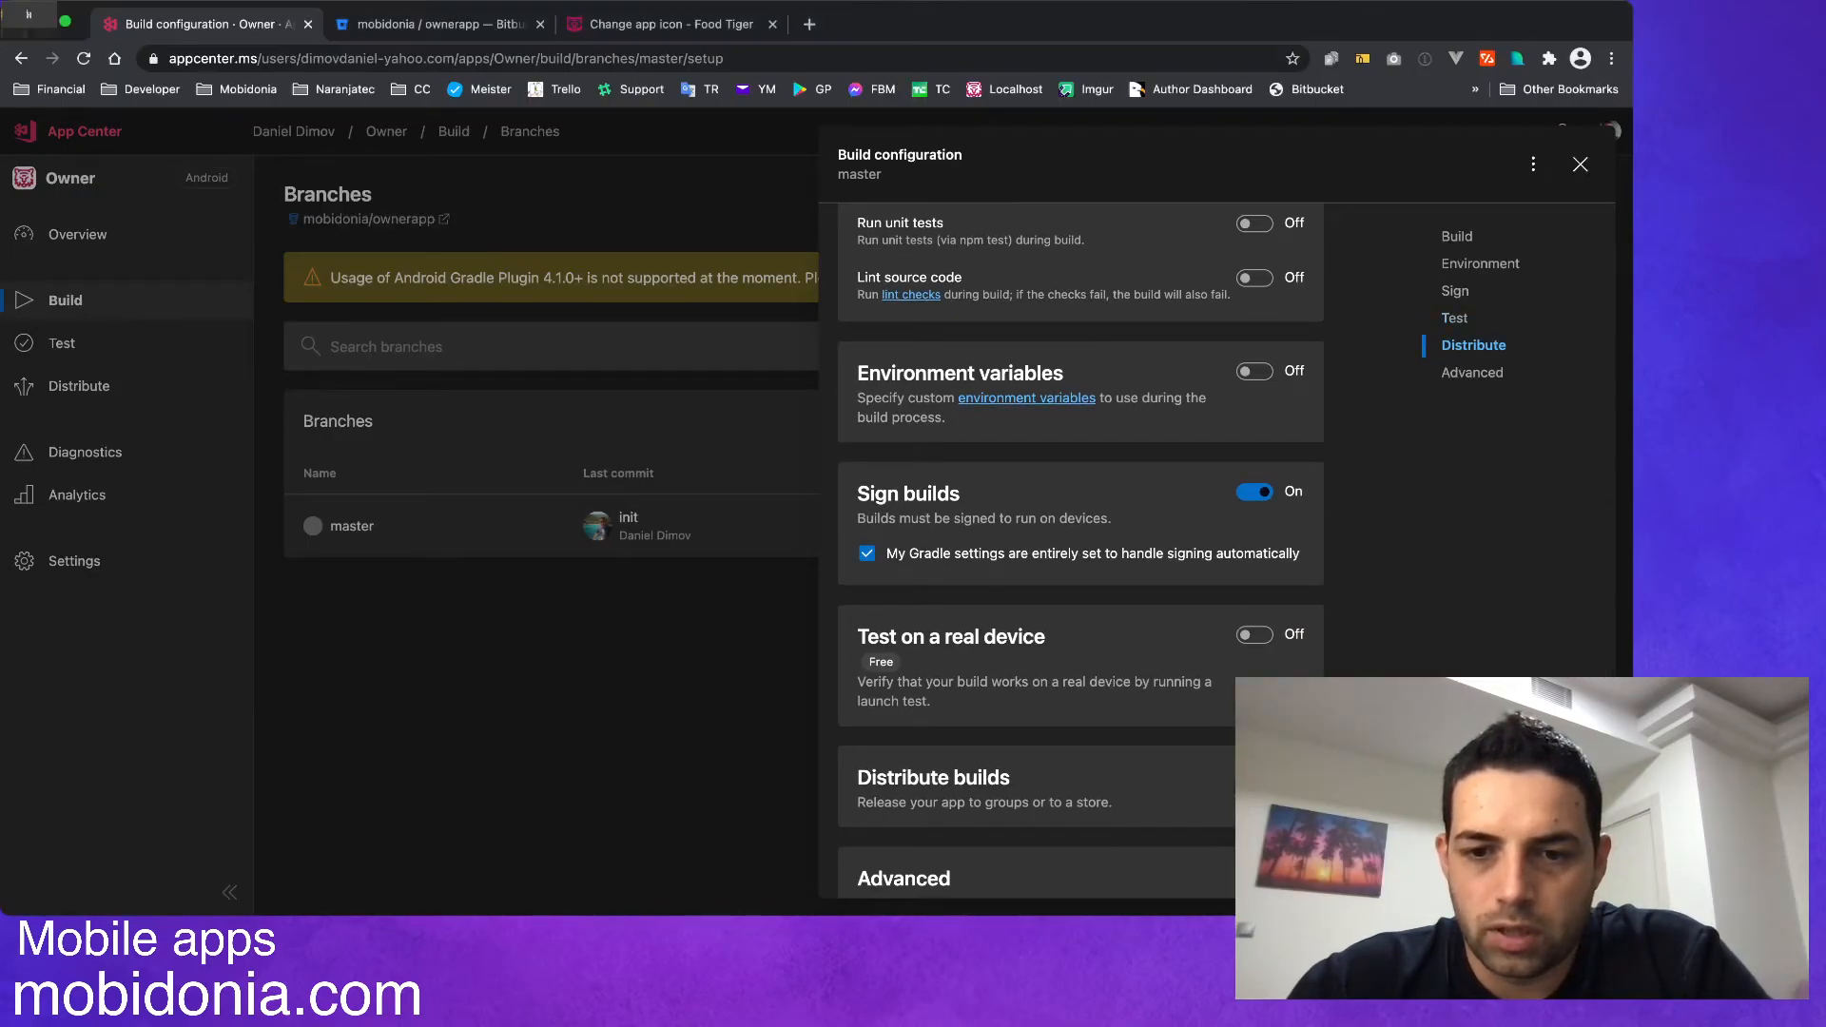
pyautogui.click(866, 553)
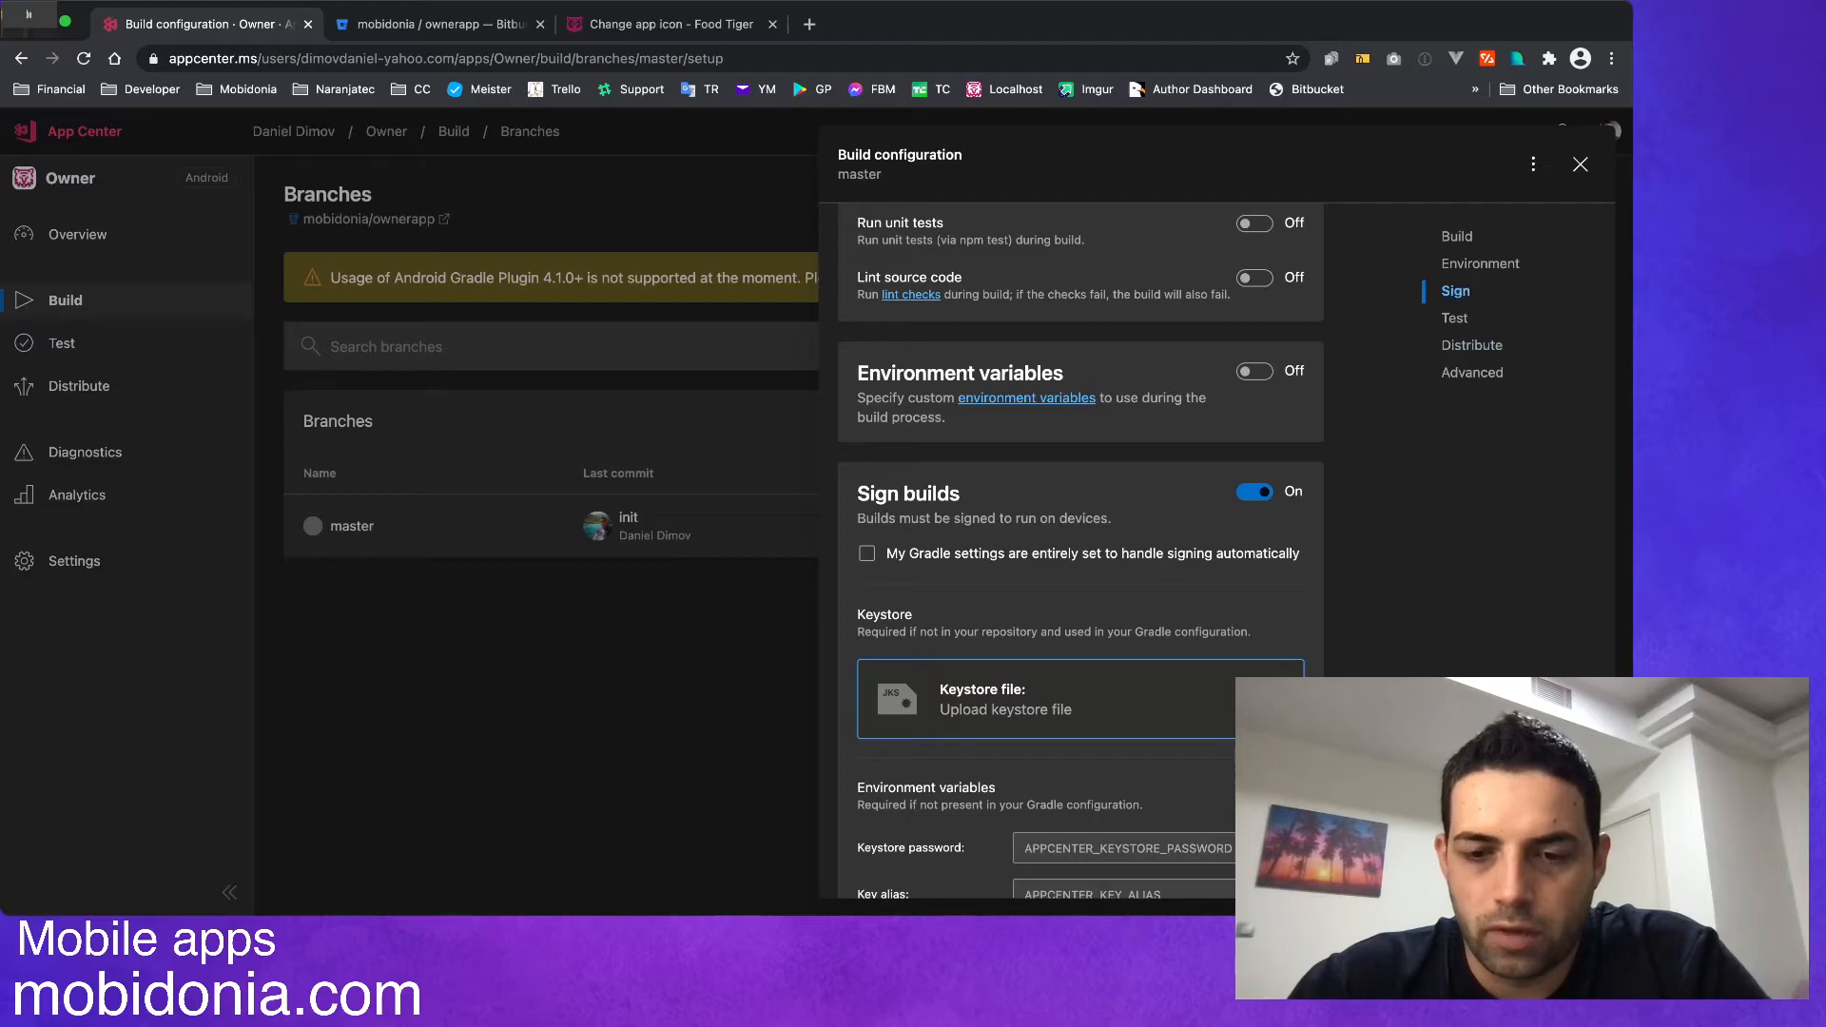
pyautogui.scroll(-3, 1081, 554)
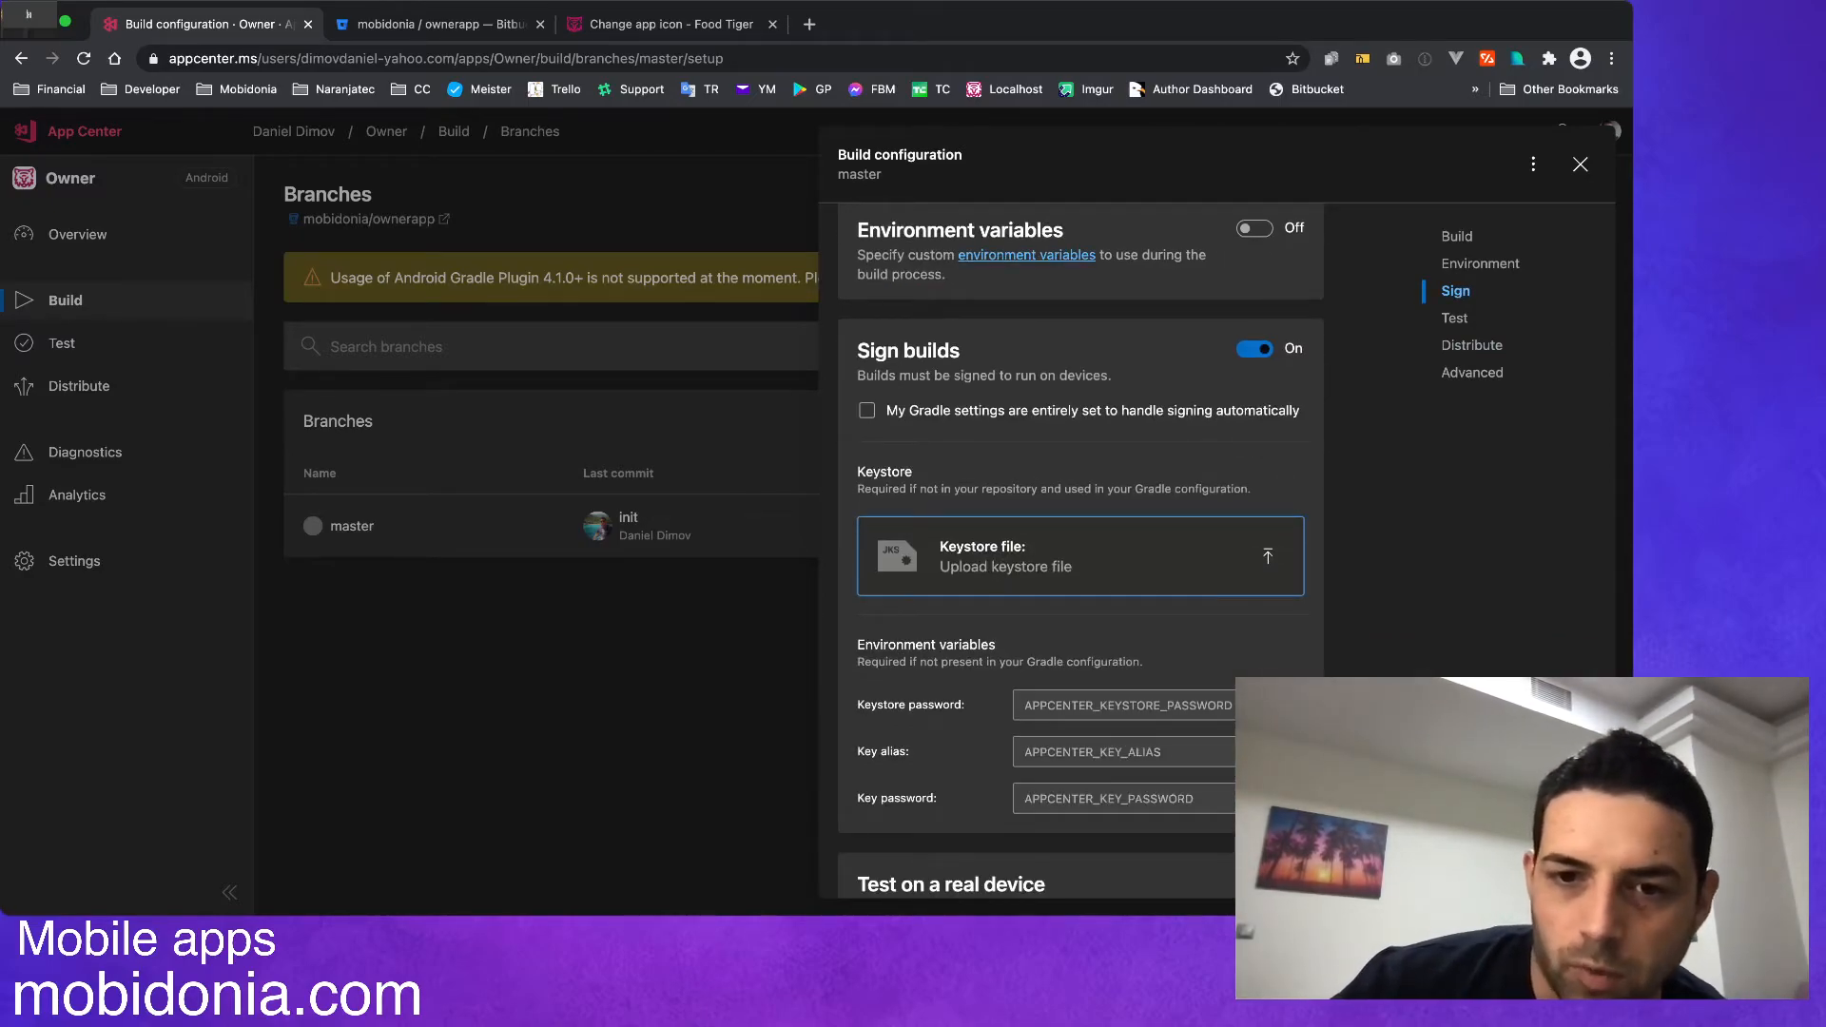
pyautogui.click(866, 411)
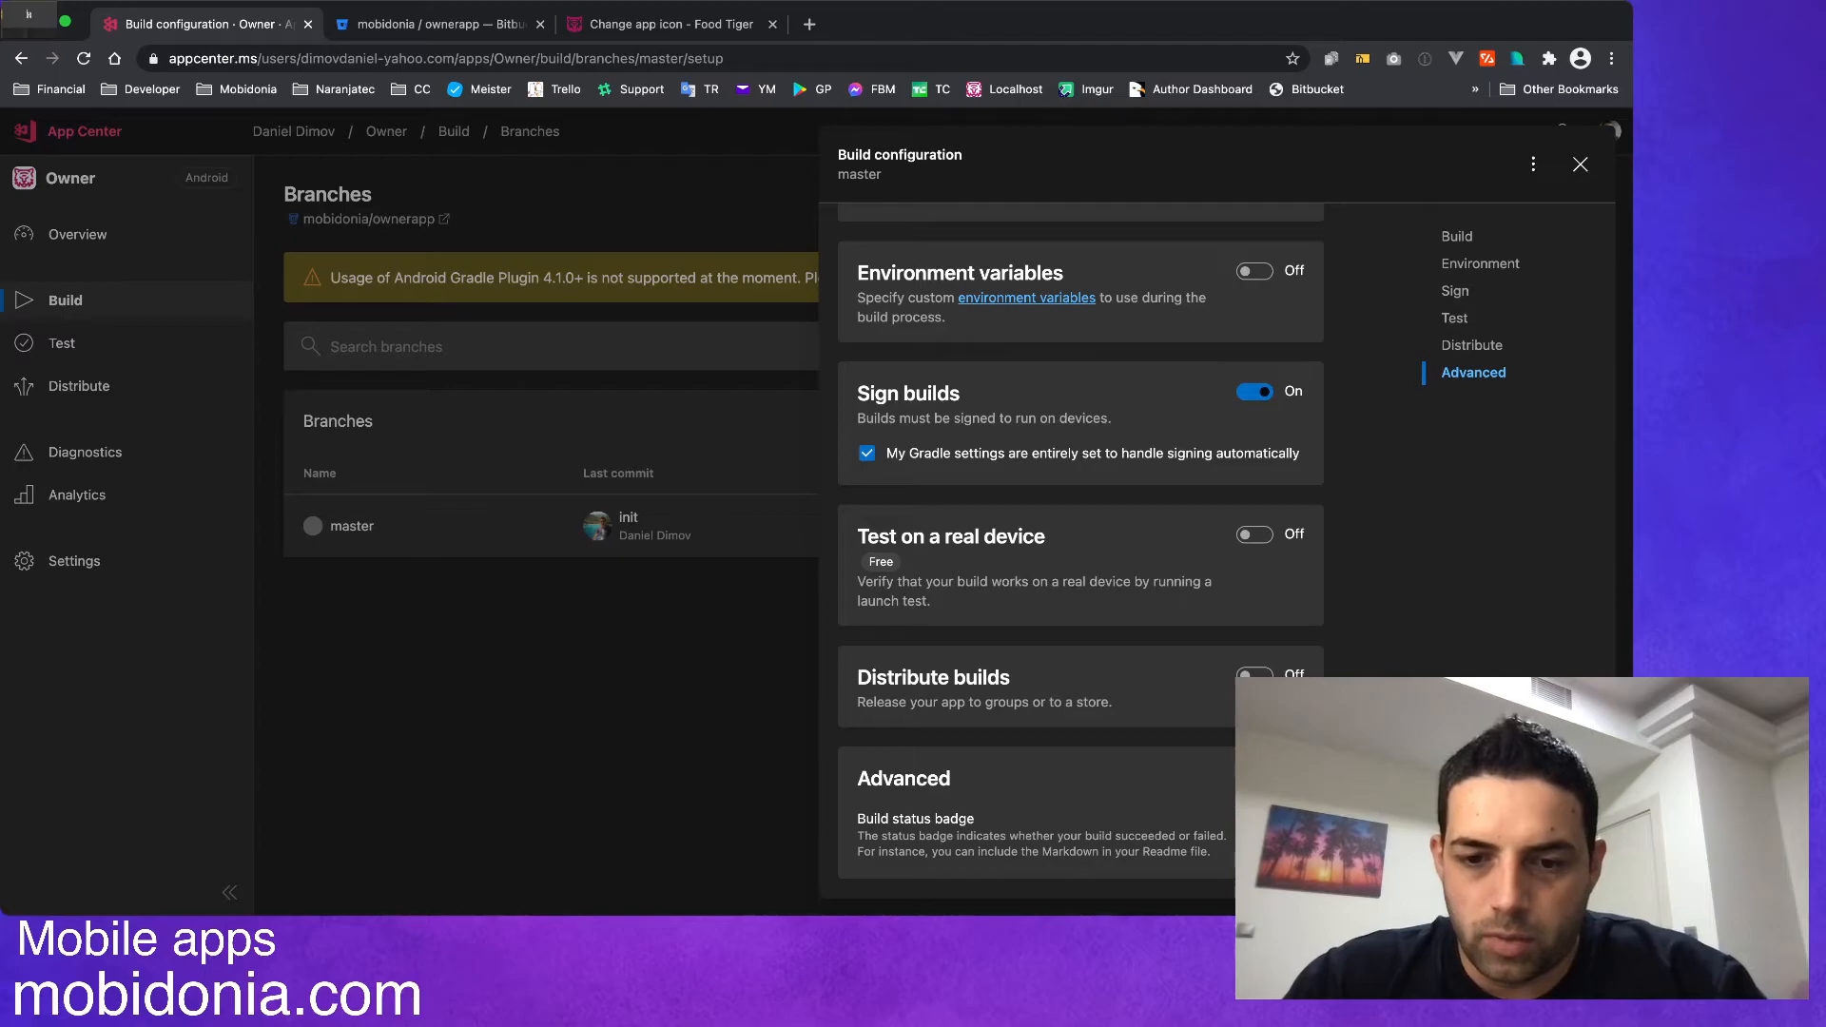
# Review the master branch's build configuration, save it and start the build.
pyautogui.scroll(15, 1080, 552)
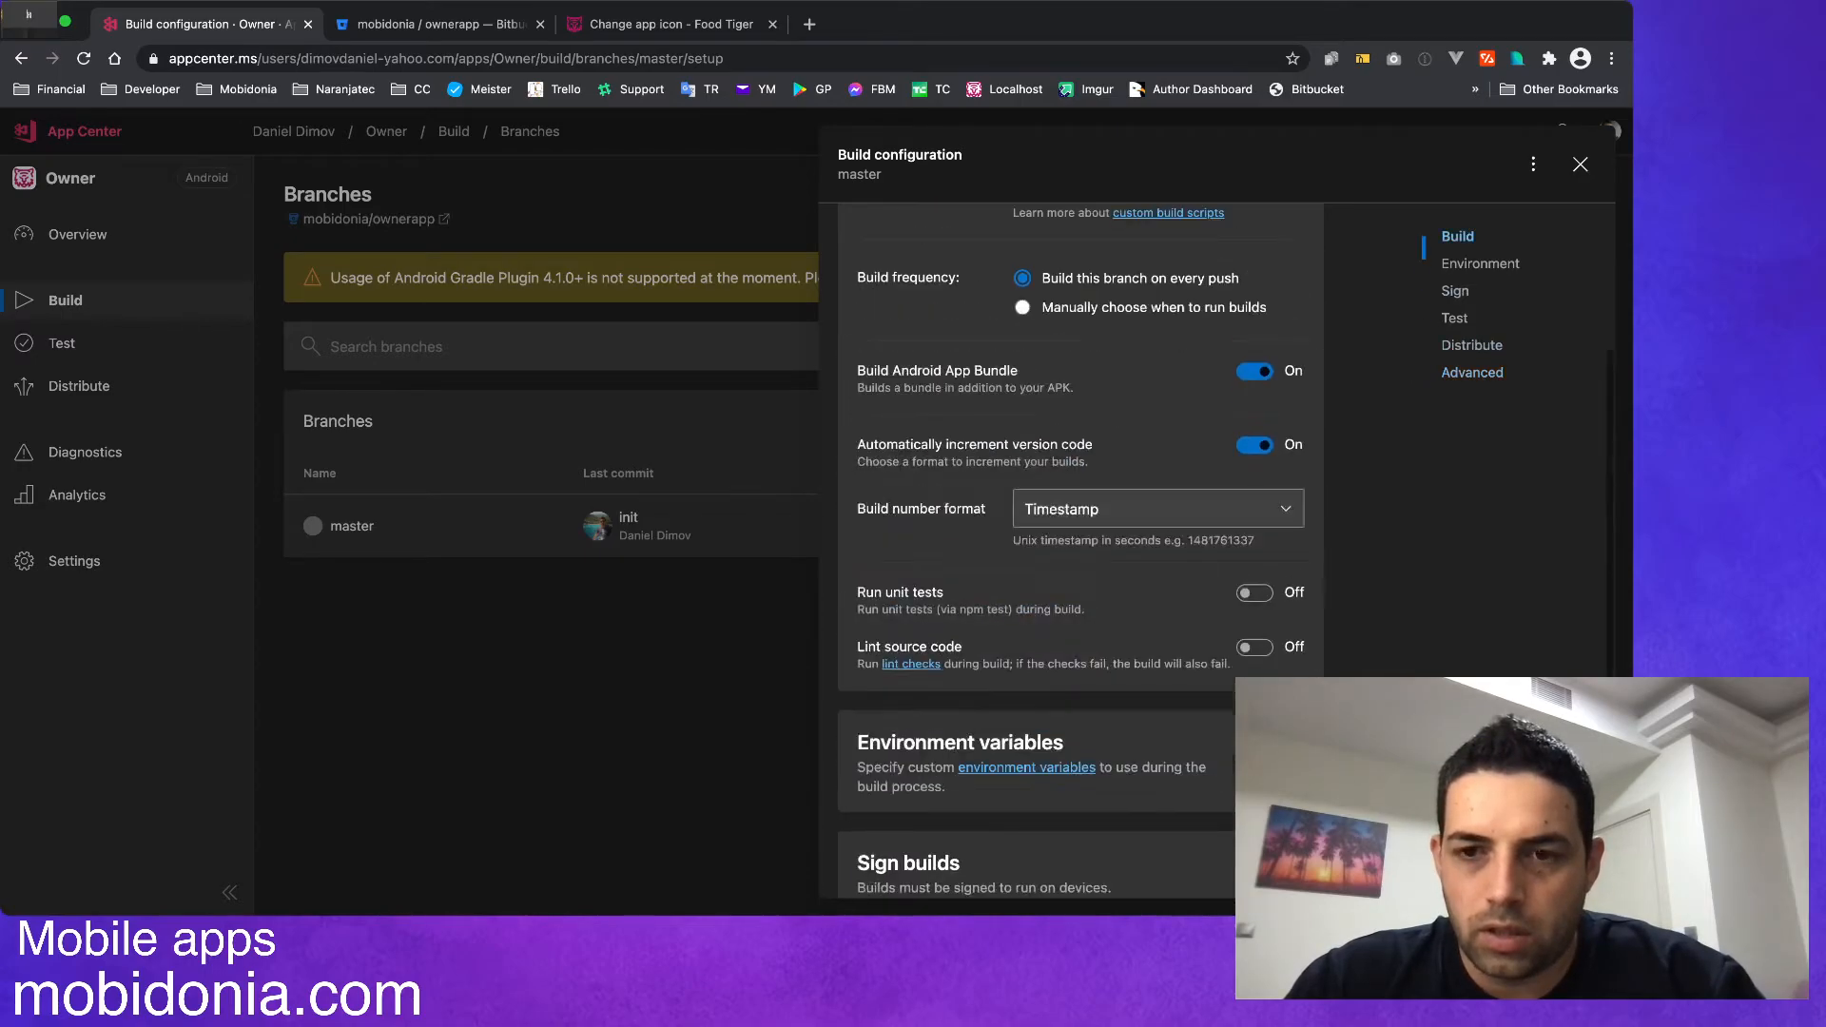
pyautogui.scroll(-6, 1080, 552)
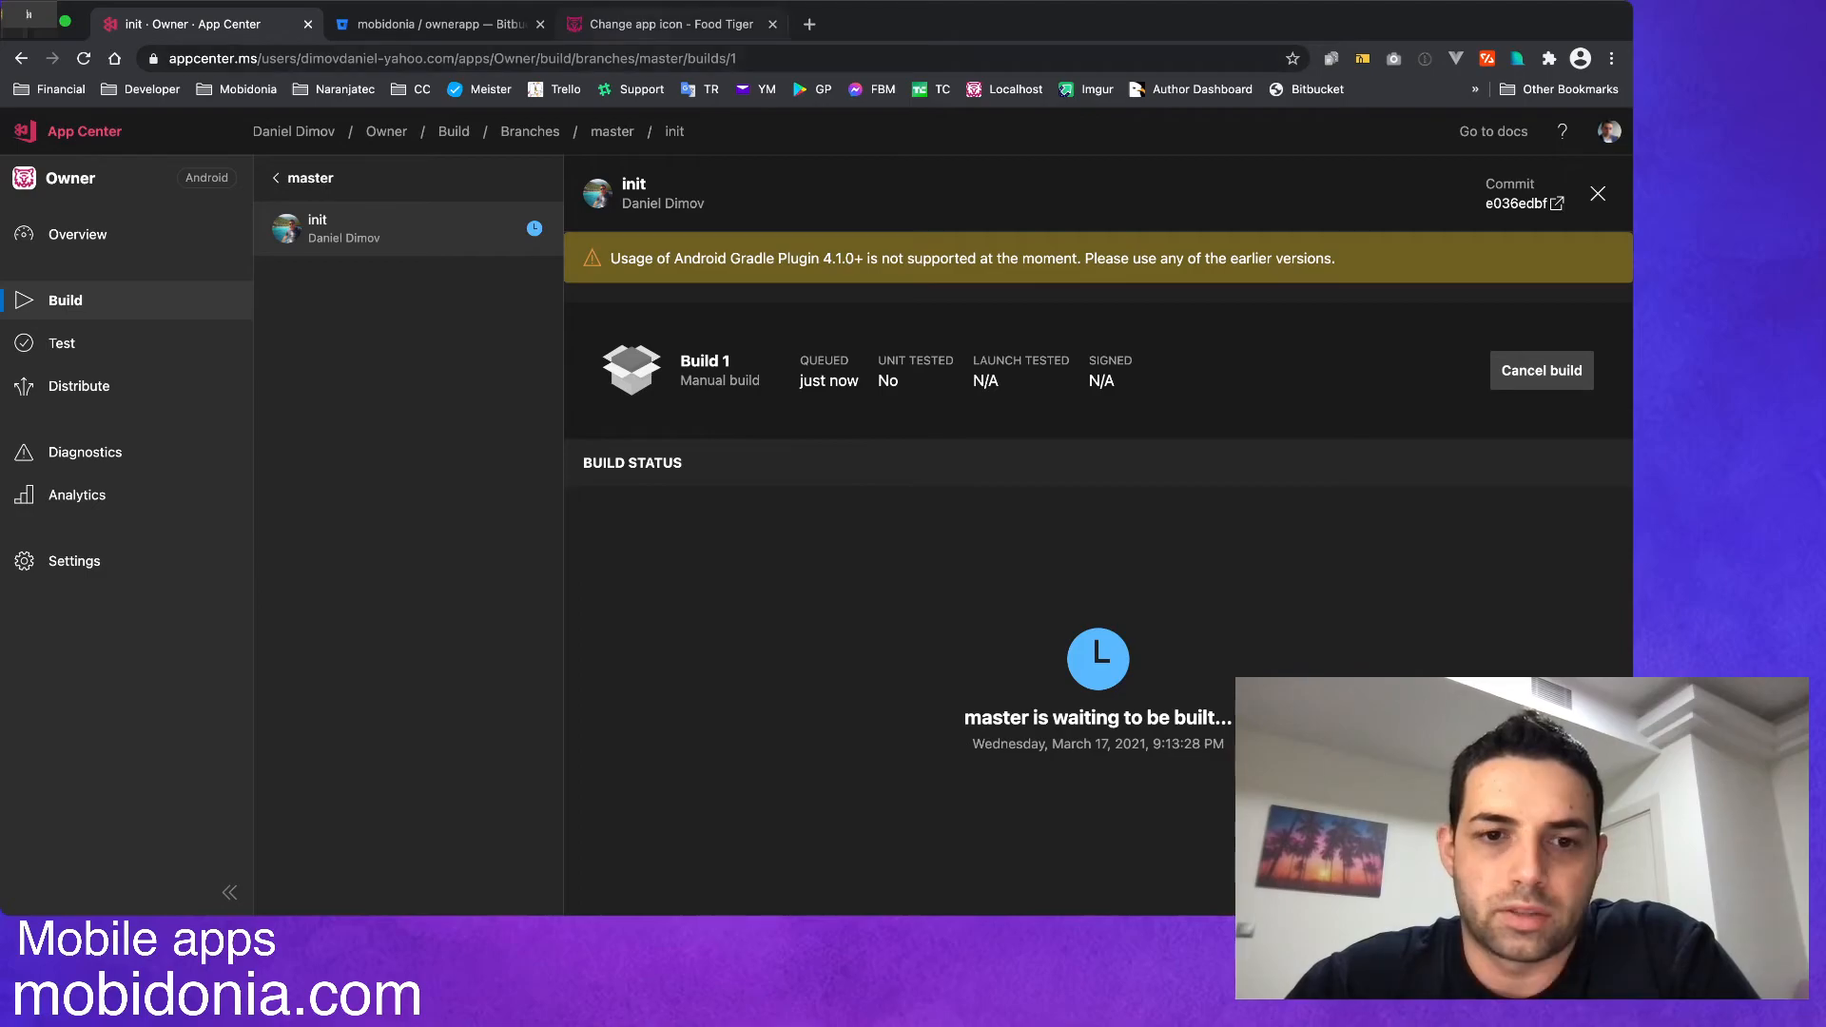
# Consult the Android App page of the Food Tiger documentation on making the signing certificate, and return to the App Center build page.
pyautogui.click(657, 24)
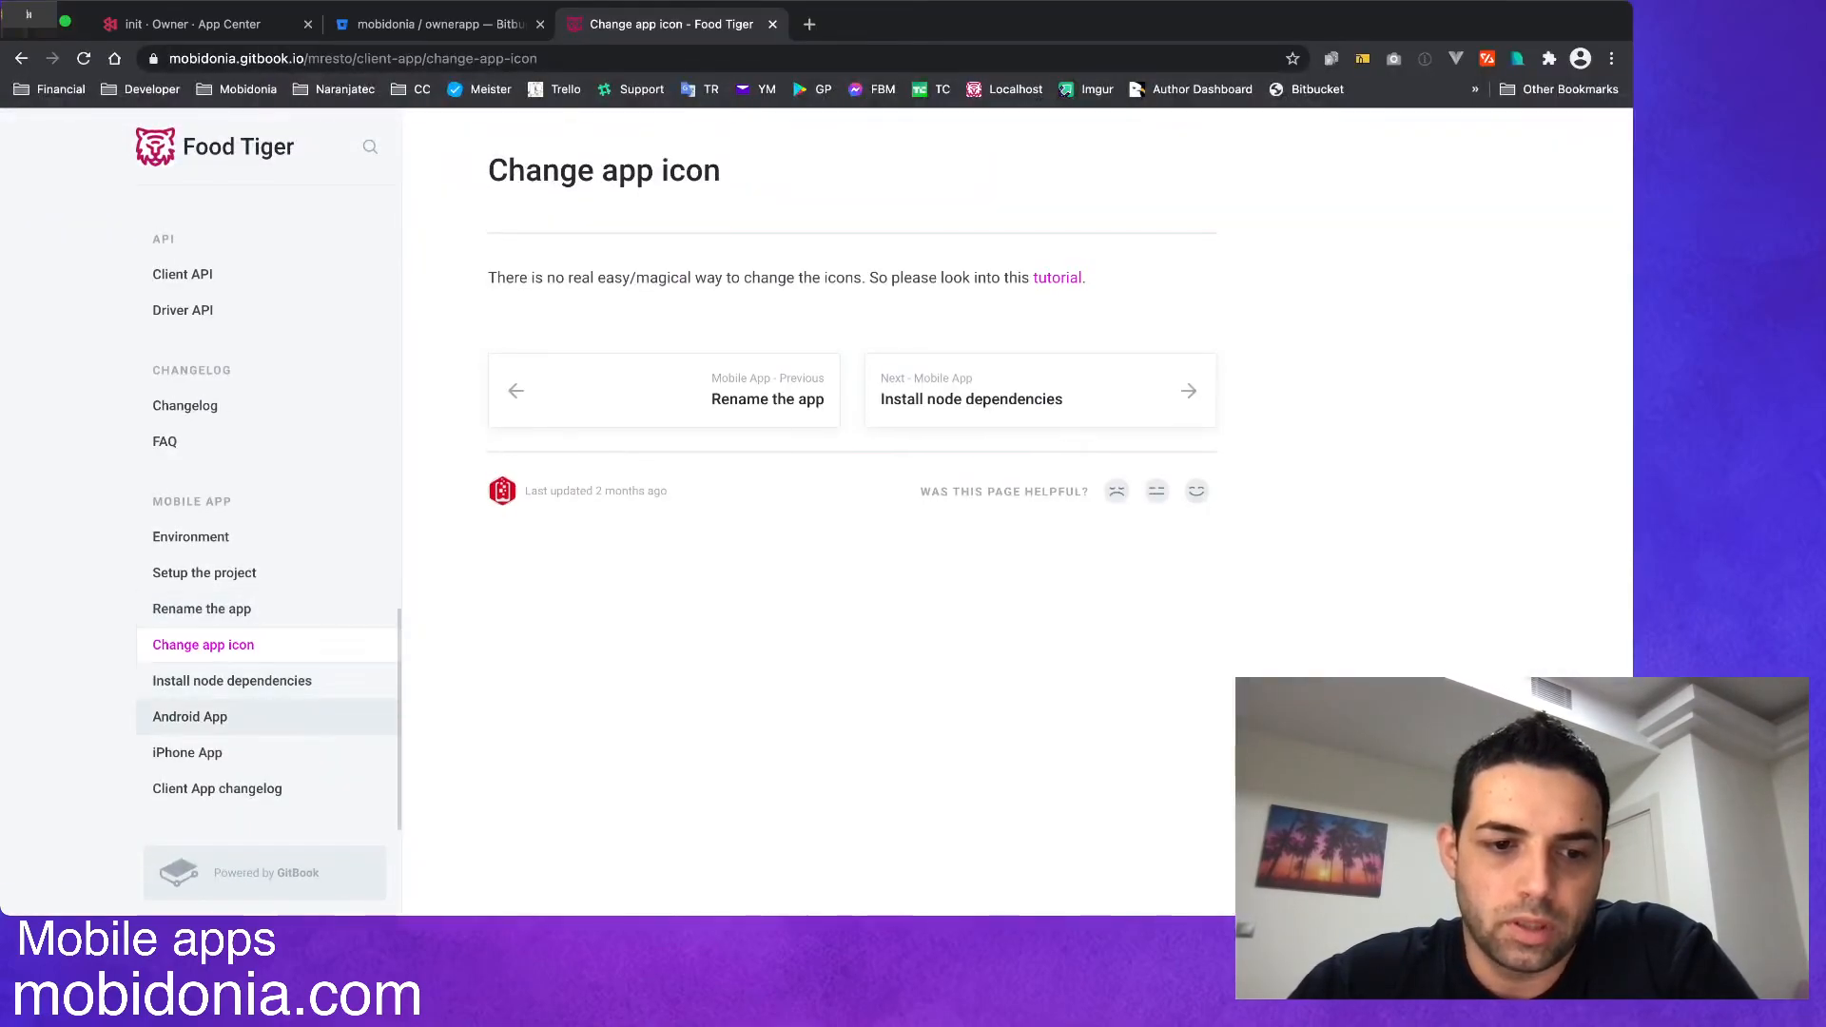
pyautogui.click(231, 680)
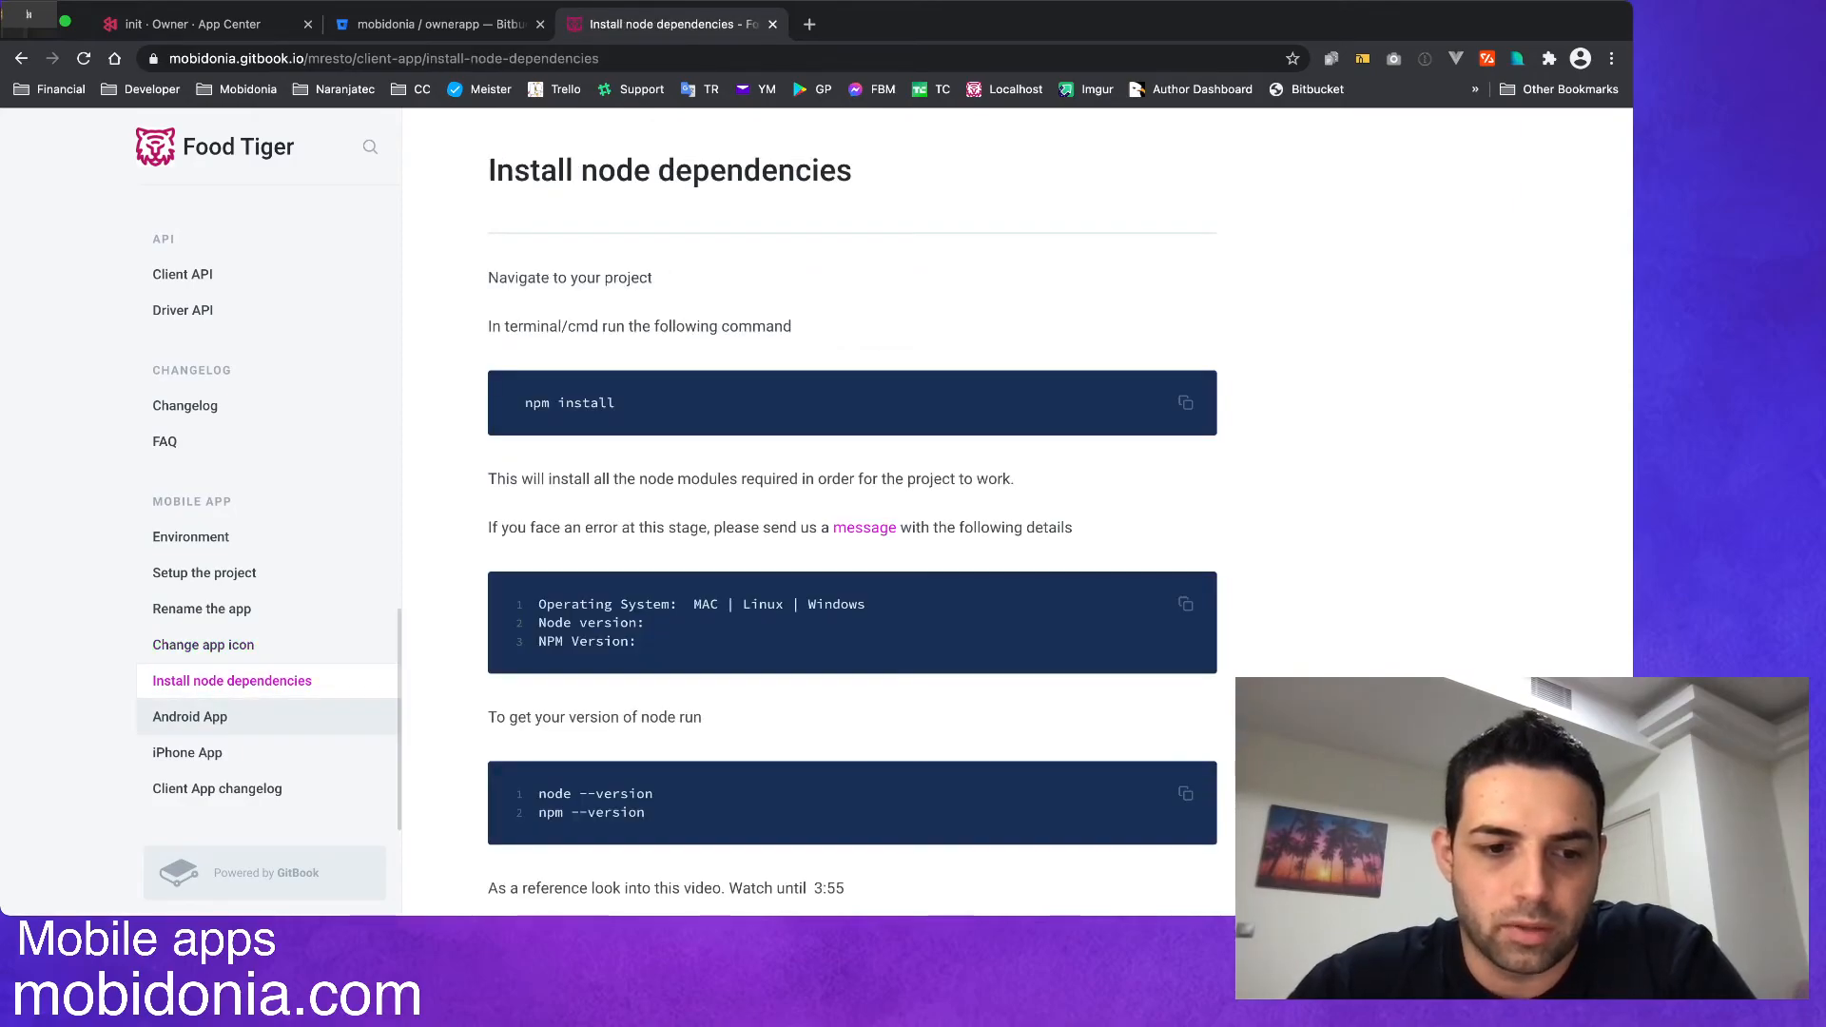
pyautogui.click(190, 718)
pyautogui.scroll(-1, 852, 514)
pyautogui.scroll(-5, 852, 513)
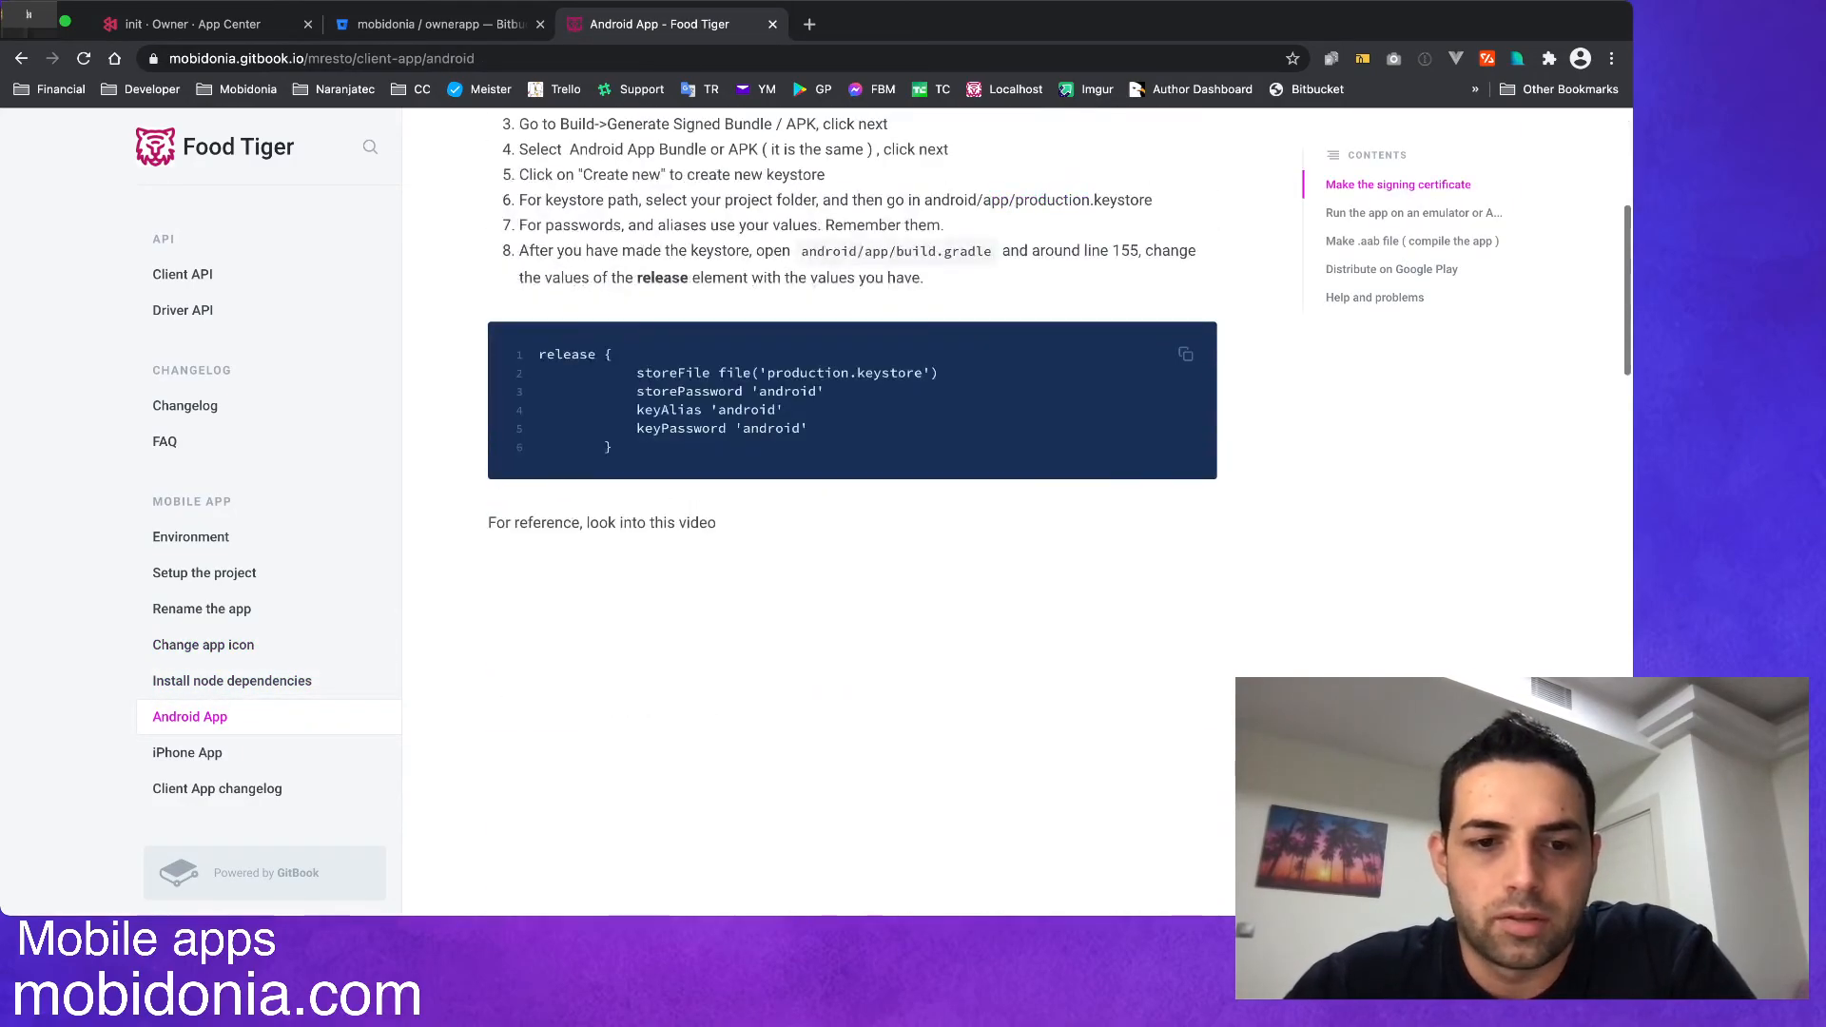
pyautogui.scroll(5, 852, 514)
pyautogui.scroll(-1, 852, 513)
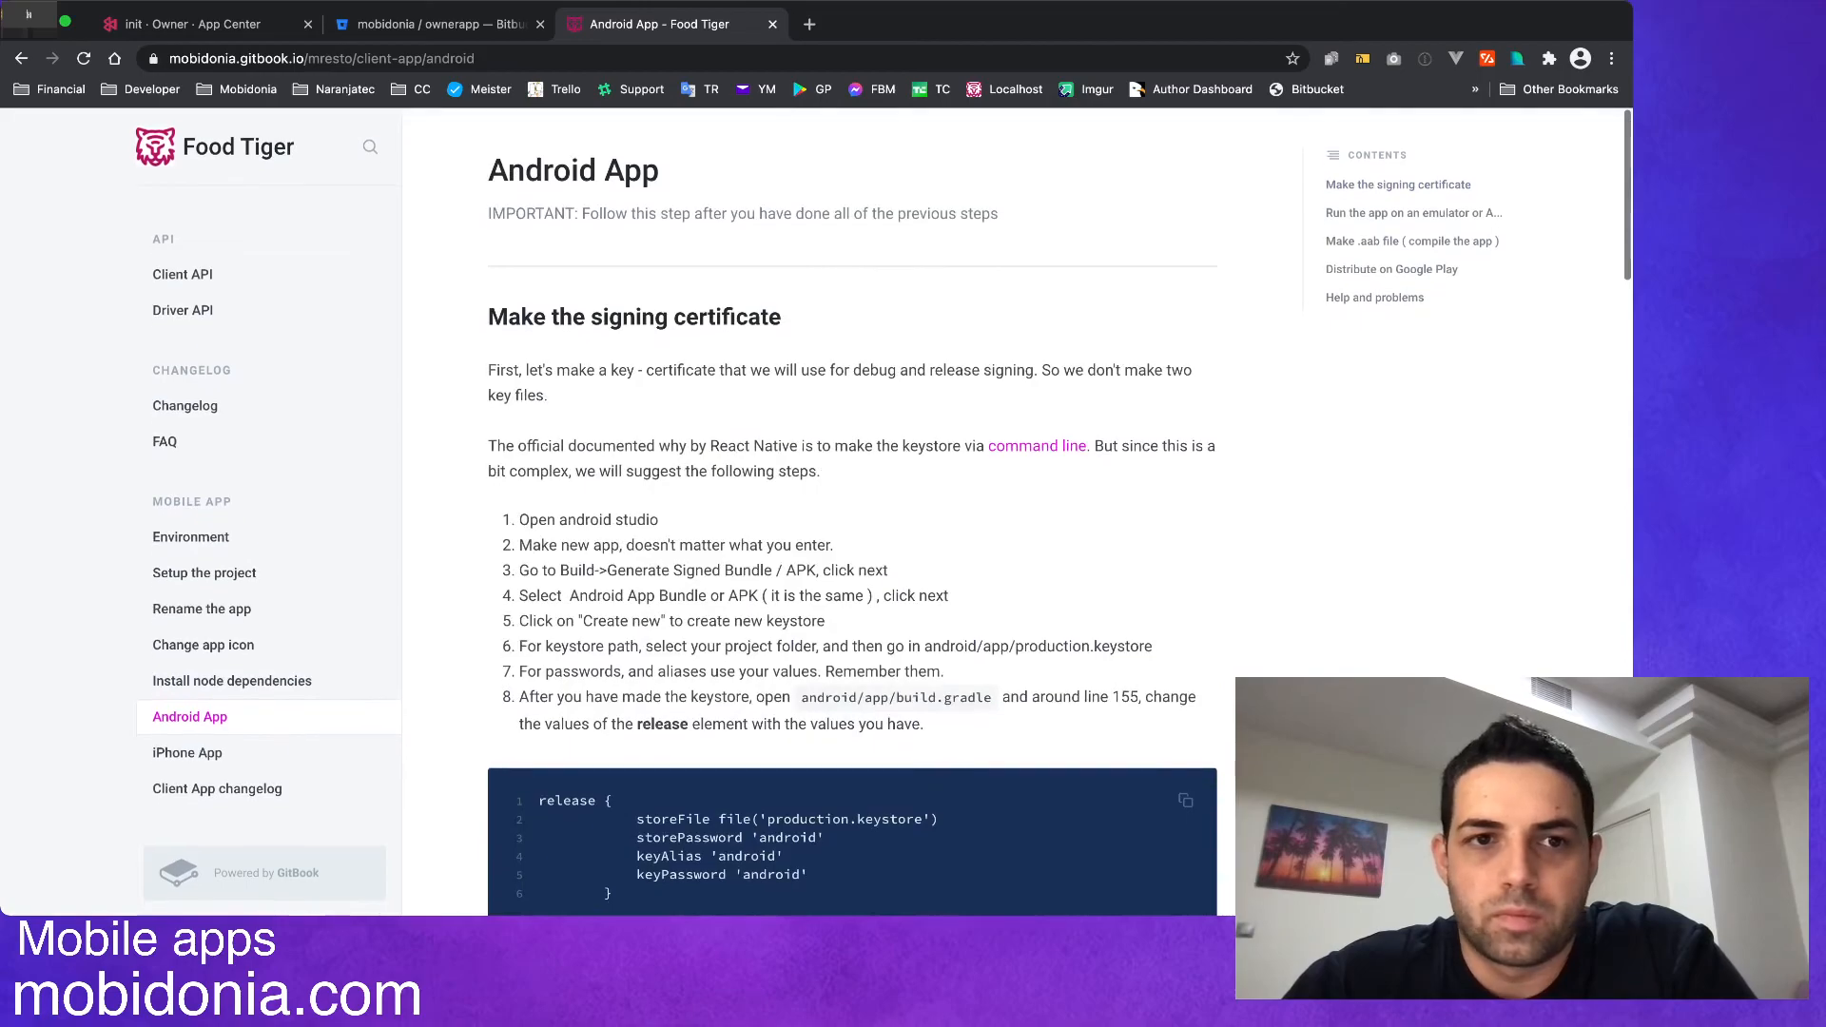
pyautogui.click(205, 24)
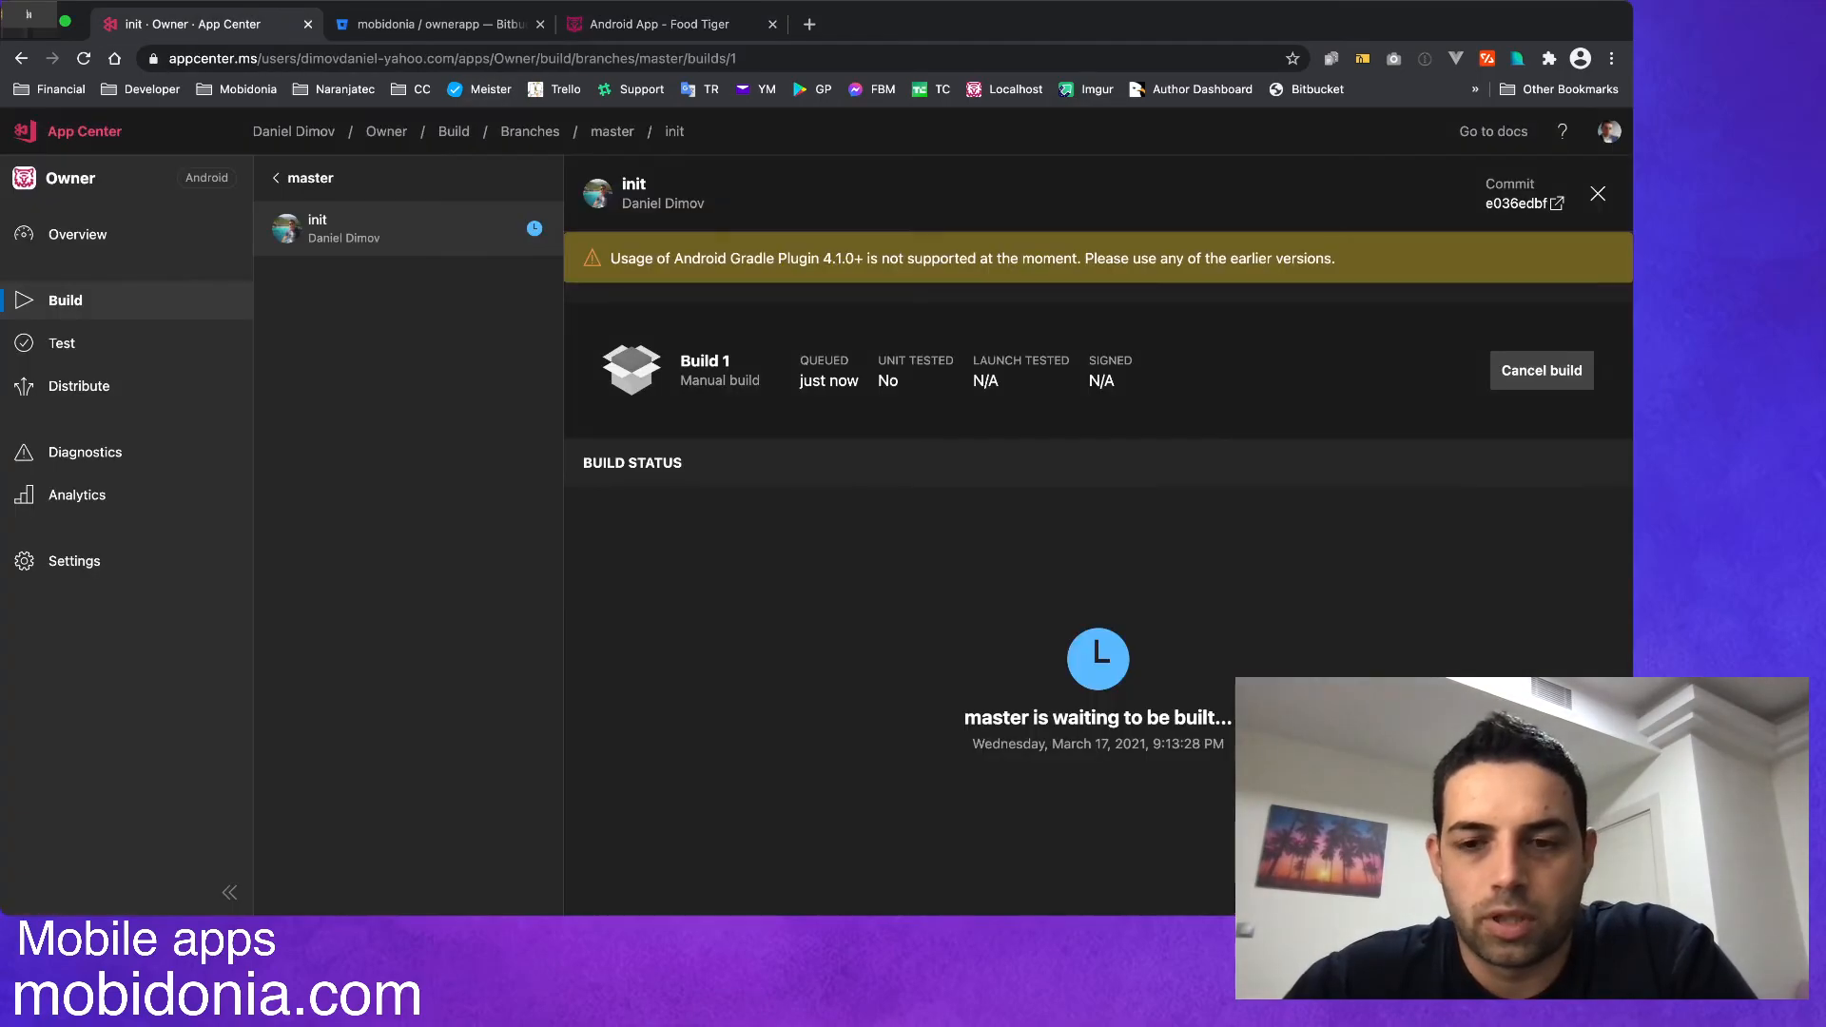